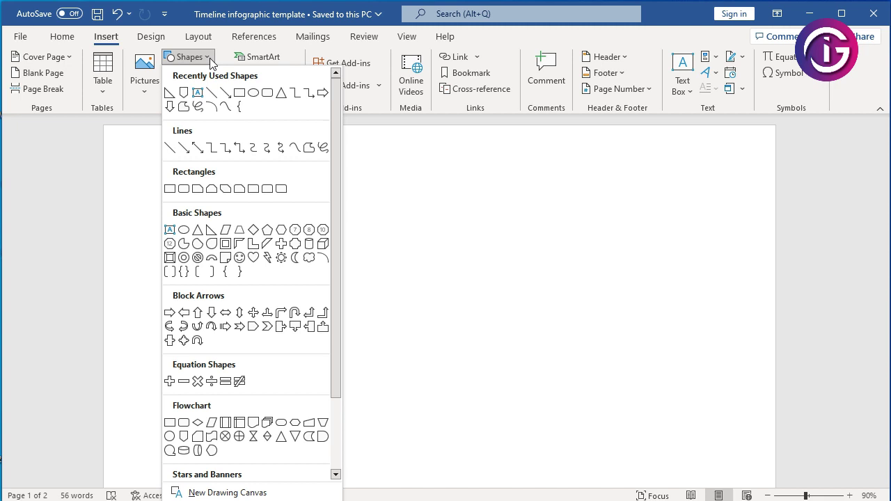
Step: Draw a tall rectangle about 3.14" high and 1.64" wide near the page's left margin
{"action": "left_click", "coordinate": [183, 189]}
{"action": "mouse_move", "coordinate": [188, 209]}
{"action": "left_mouse_down"}
{"action": "mouse_move", "coordinate": [289, 390]}
{"action": "mouse_move", "coordinate": [277, 390]}
{"action": "left_mouse_up"}
{"action": "left_click_drag", "start_coordinate": [225, 260], "coordinate": [202, 260]}
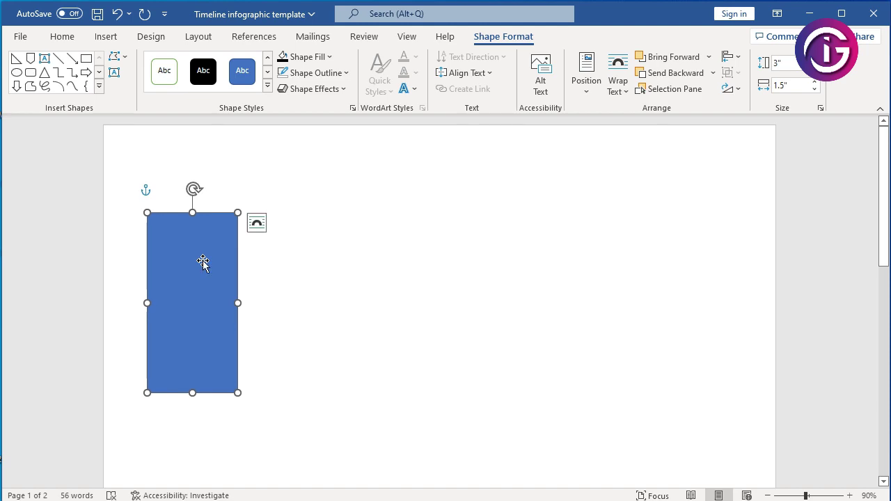
{"action": "left_click_drag", "start_coordinate": [239, 394], "coordinate": [245, 401]}
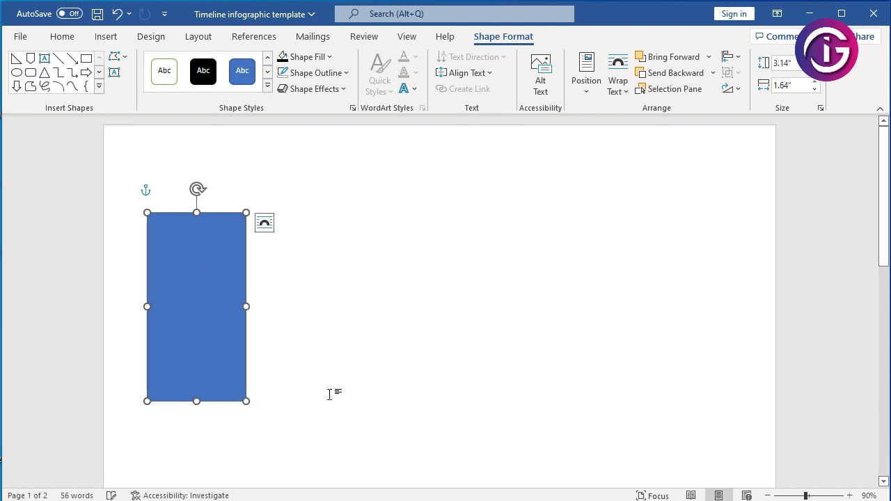
{"action": "left_click", "coordinate": [332, 394]}
Step: Draw a downward-pointing off-page connector shape, about 0.97" high and 0.83" wide, overlapping the rectangle's upper-left corner
{"action": "left_click", "coordinate": [105, 36]}
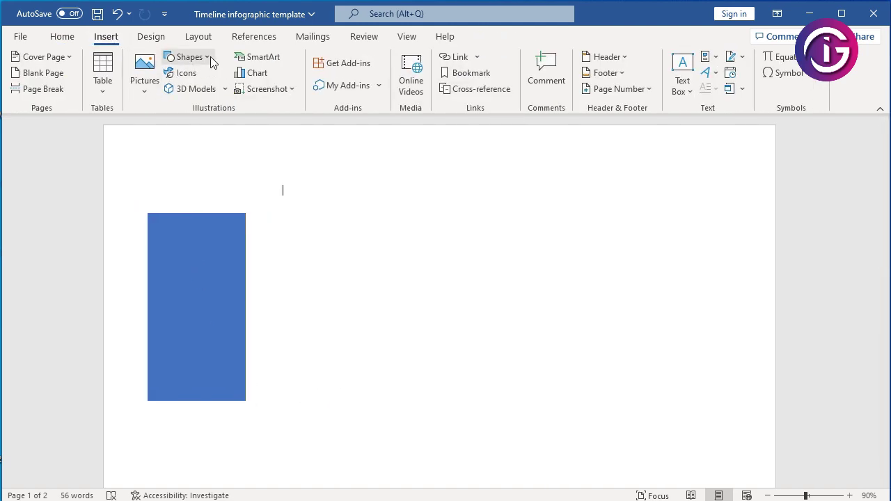
{"action": "left_click", "coordinate": [210, 57]}
{"action": "left_click", "coordinate": [594, 335]}
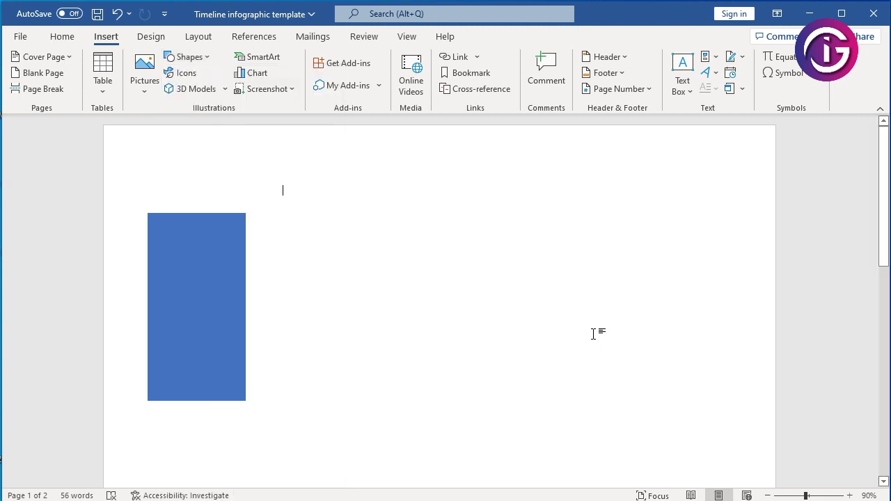
{"action": "left_click", "coordinate": [210, 57]}
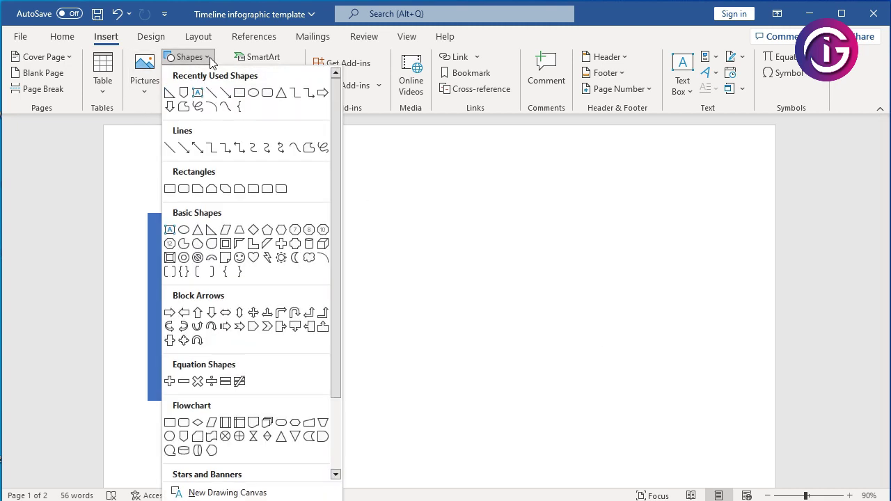
{"action": "left_click", "coordinate": [183, 93]}
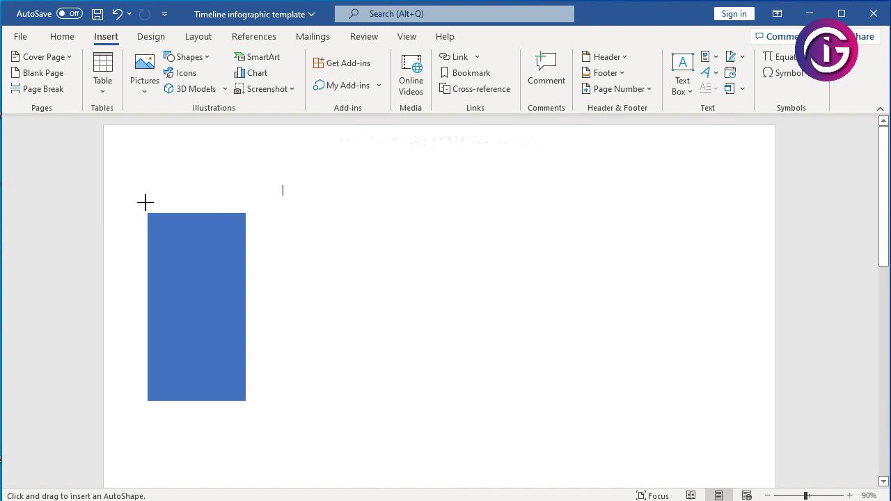
{"action": "left_click_drag", "start_coordinate": [132, 198], "coordinate": [180, 254]}
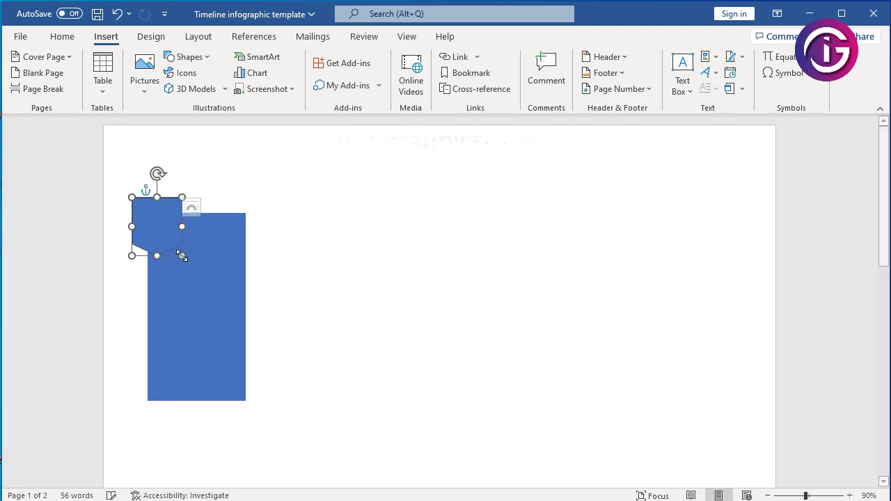
{"action": "left_click", "coordinate": [342, 296]}
Step: Fill the downward-pointing tag shape with the standard Dark Blue color
{"action": "left_click", "coordinate": [165, 225]}
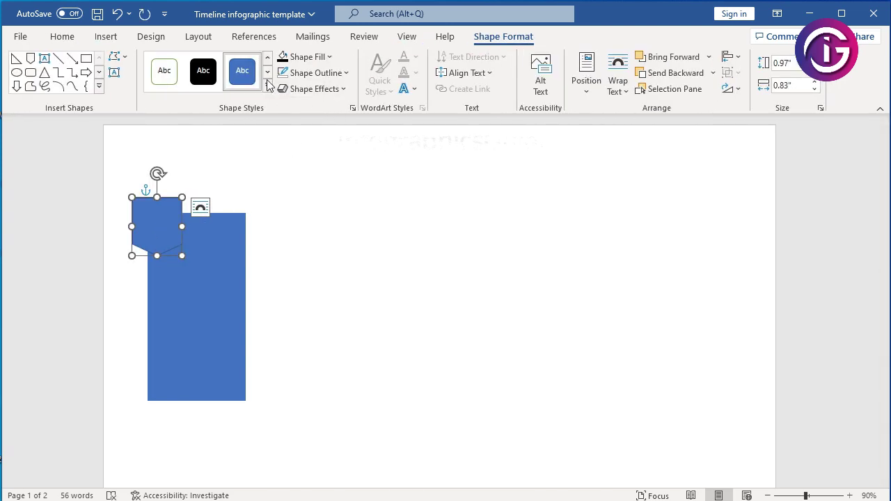
{"action": "left_click", "coordinate": [222, 279]}
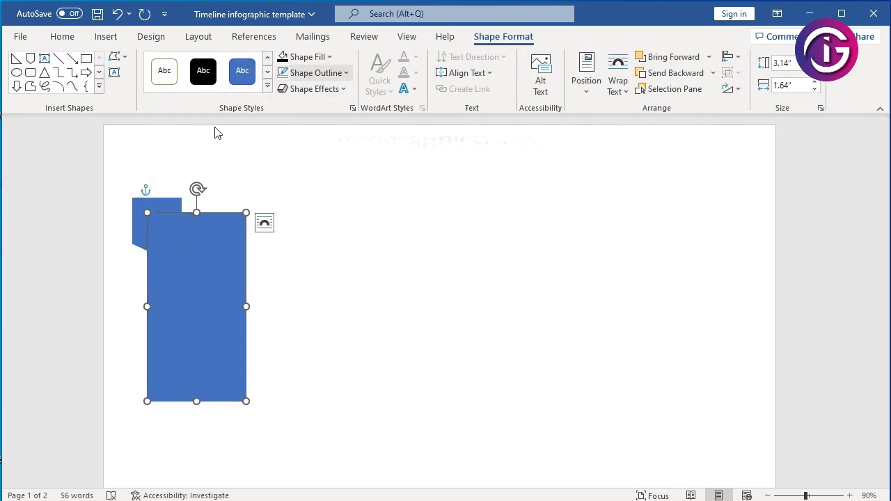
{"action": "left_click", "coordinate": [155, 203]}
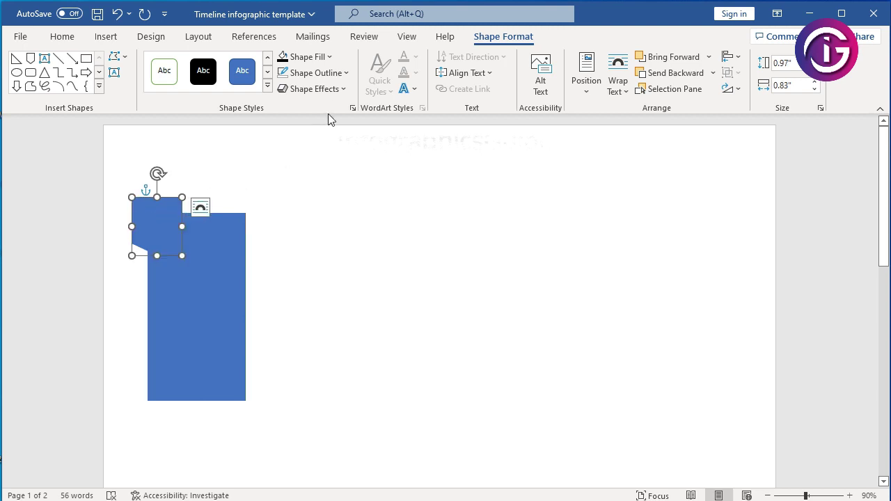
{"action": "left_click", "coordinate": [334, 57]}
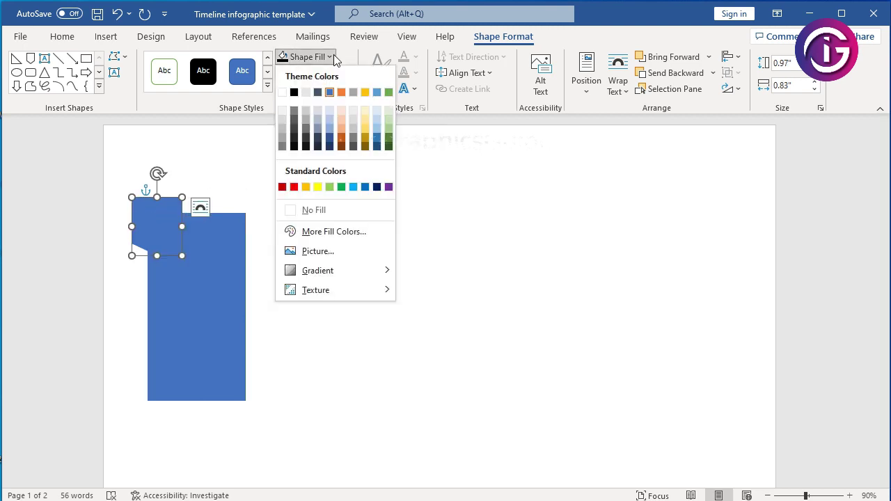
{"action": "left_click", "coordinate": [376, 187]}
Step: Fill the tall rectangle with the standard Light Blue color
{"action": "left_click", "coordinate": [224, 285]}
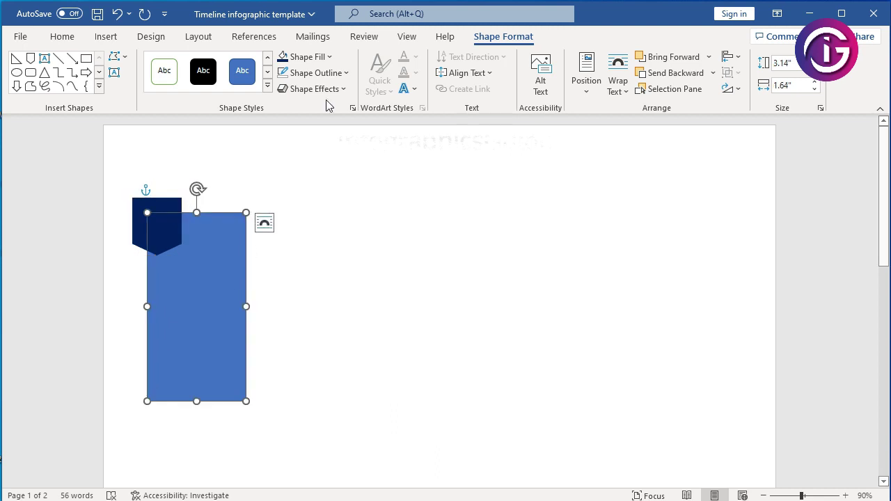
{"action": "left_click", "coordinate": [333, 58]}
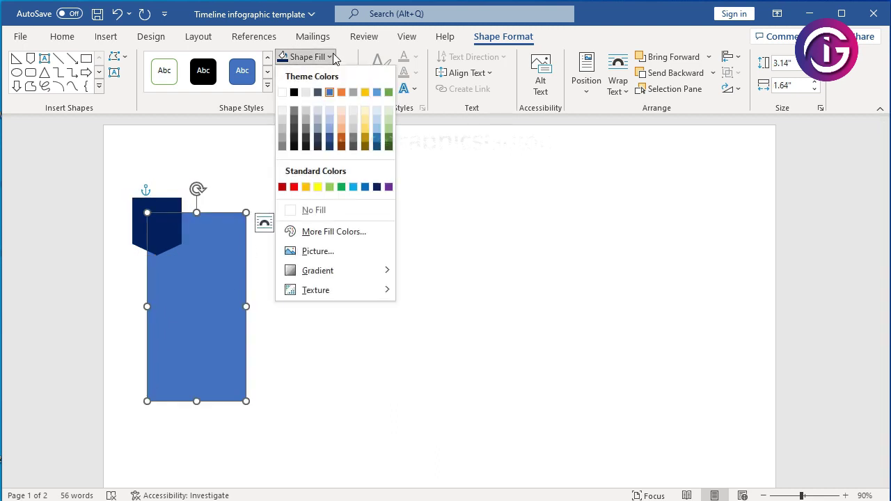
{"action": "left_click", "coordinate": [354, 186]}
{"action": "left_click", "coordinate": [332, 346]}
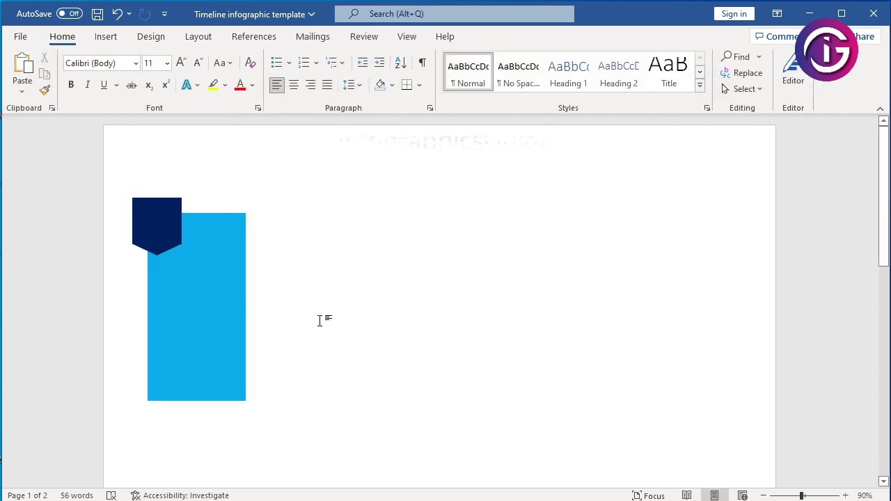
Step: Draw a small right triangle, about 0.24" high and 0.19" wide, between the dark blue tag's right side and the rectangle's upper edge
{"action": "left_click", "coordinate": [106, 36]}
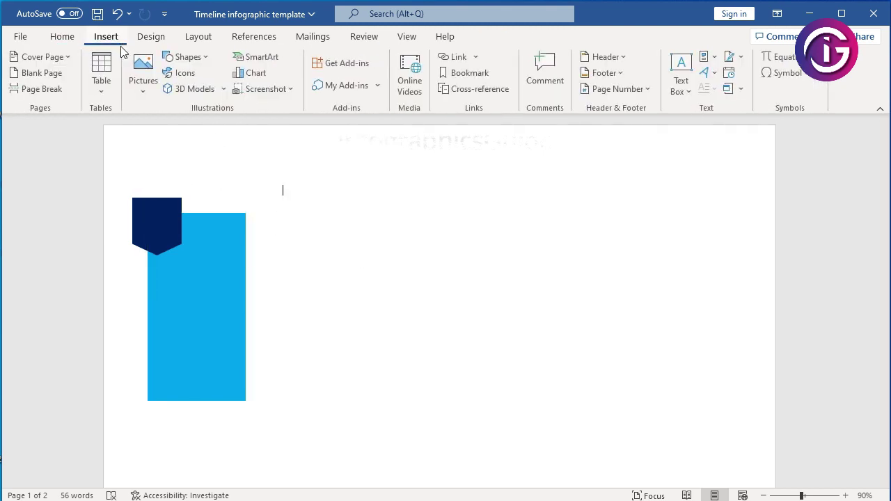
{"action": "left_click", "coordinate": [211, 57]}
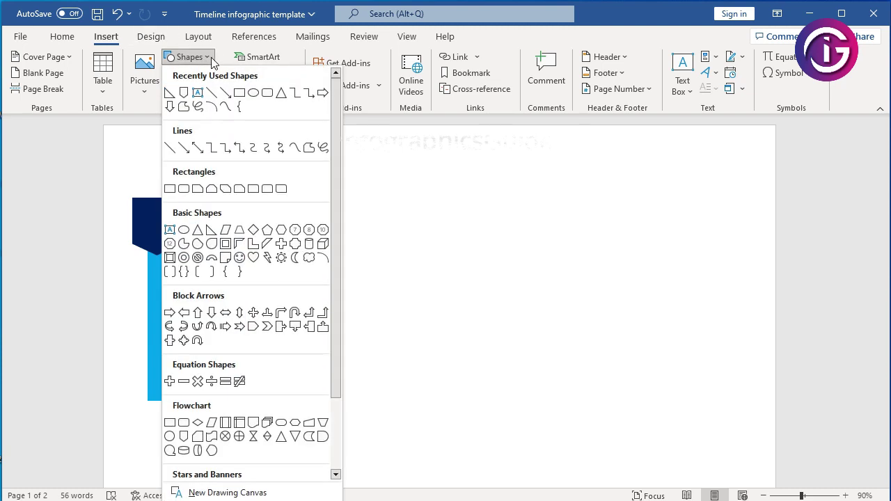
{"action": "left_click", "coordinate": [211, 231]}
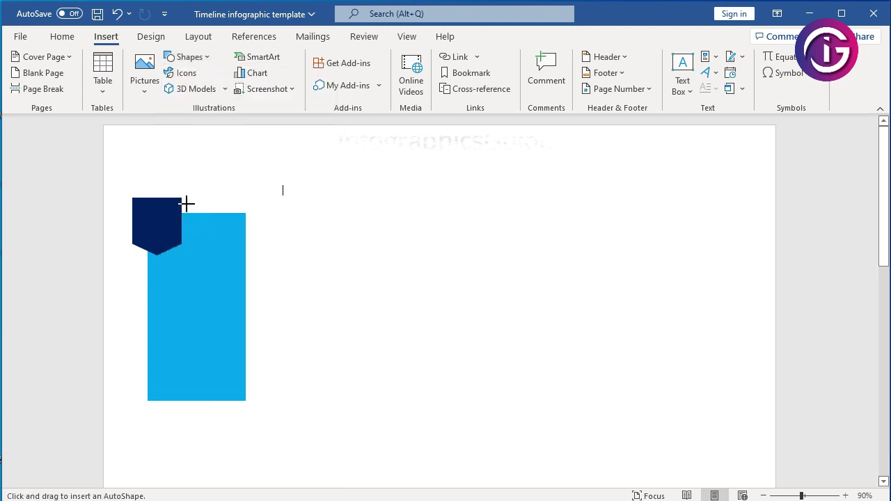
{"action": "left_click_drag", "start_coordinate": [181, 194], "coordinate": [193, 213]}
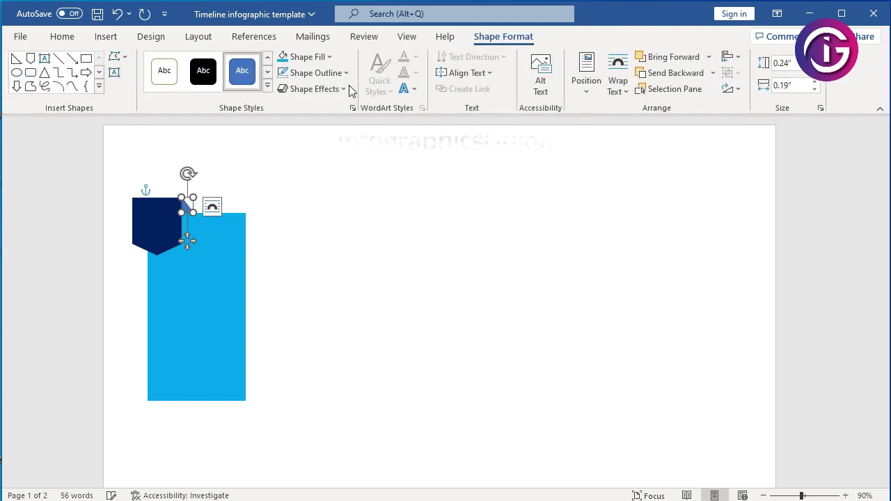
Step: Fill the small right triangle with black
{"action": "left_click", "coordinate": [331, 56]}
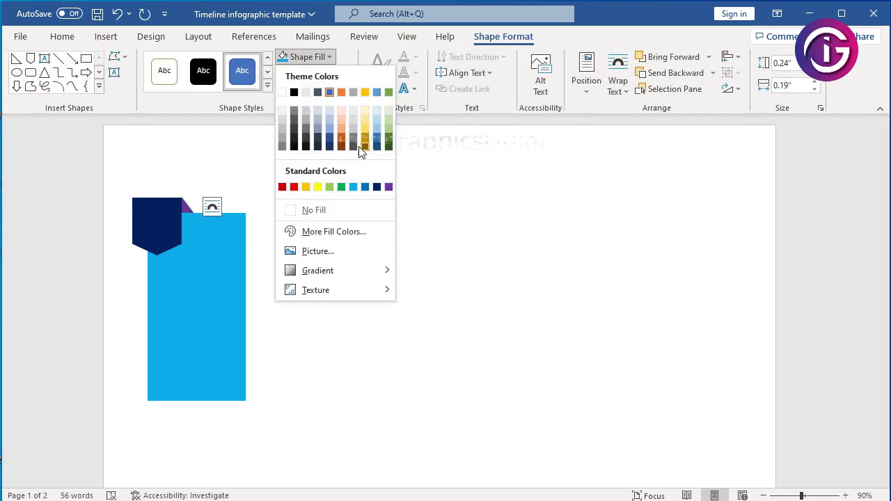
{"action": "left_click", "coordinate": [294, 93]}
{"action": "left_click", "coordinate": [342, 243]}
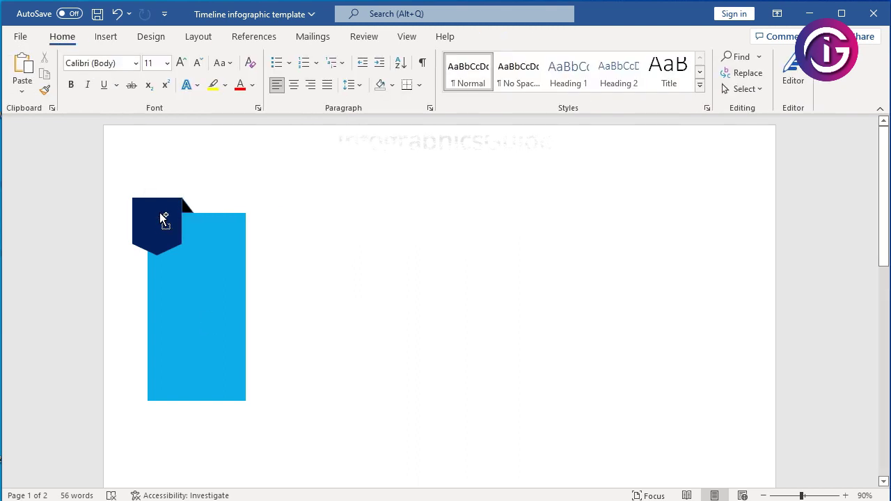
Step: Remove the outline from the black triangle beside the dark blue tag
{"action": "scroll", "coordinate": [161, 216], "scroll_direction": "up", "scroll_amount": 1}
{"action": "scroll", "coordinate": [161, 216], "scroll_direction": "up", "scroll_amount": 6}
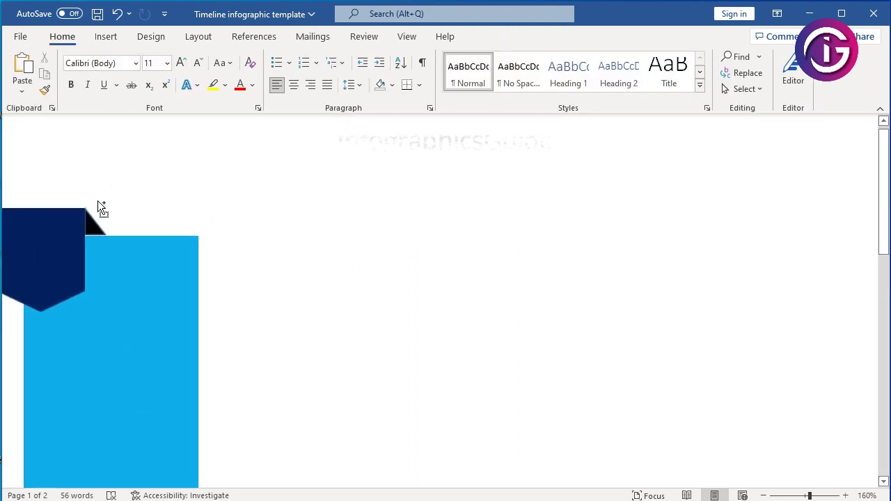
{"action": "left_click", "coordinate": [91, 225]}
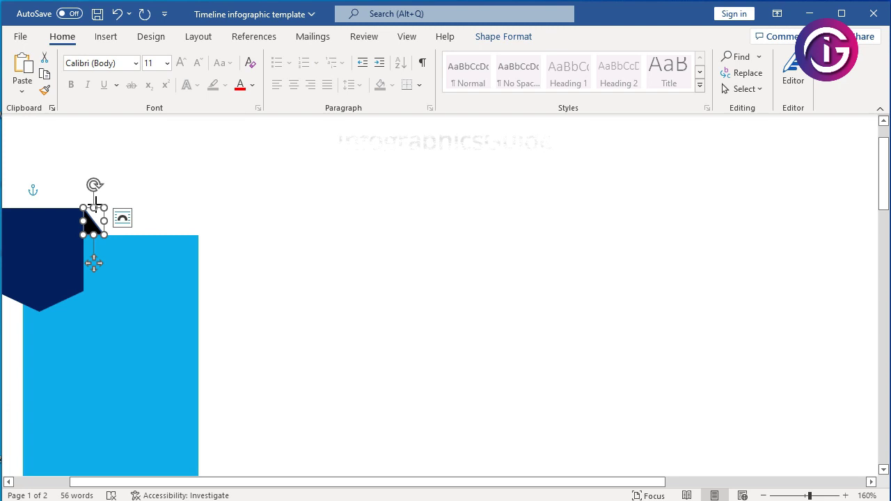
{"action": "left_click", "coordinate": [245, 248]}
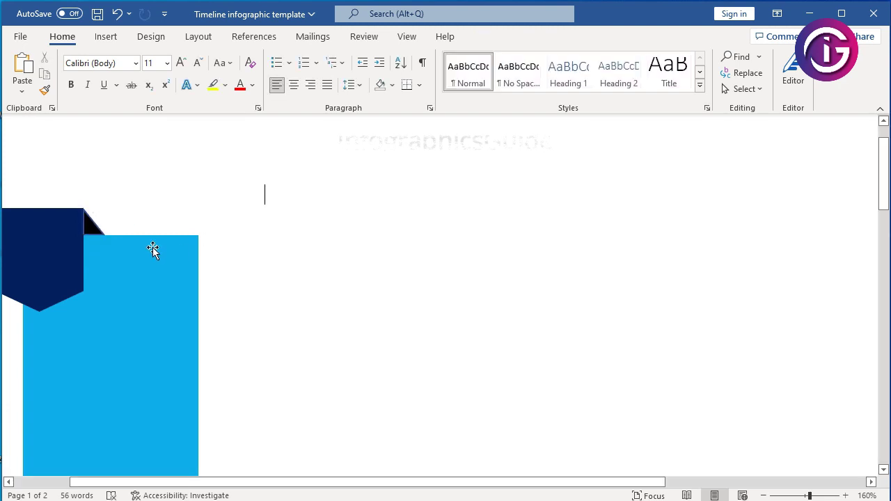
{"action": "left_click", "coordinate": [90, 223]}
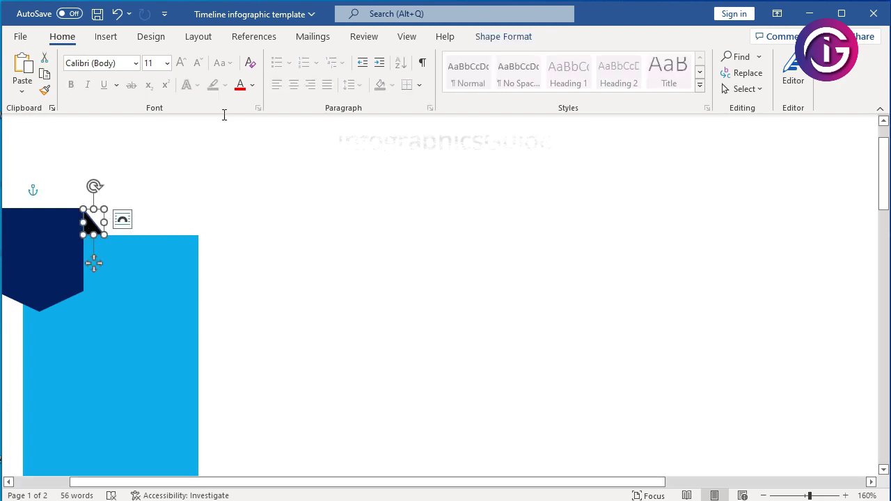
{"action": "left_click", "coordinate": [515, 39]}
{"action": "left_click", "coordinate": [370, 351]}
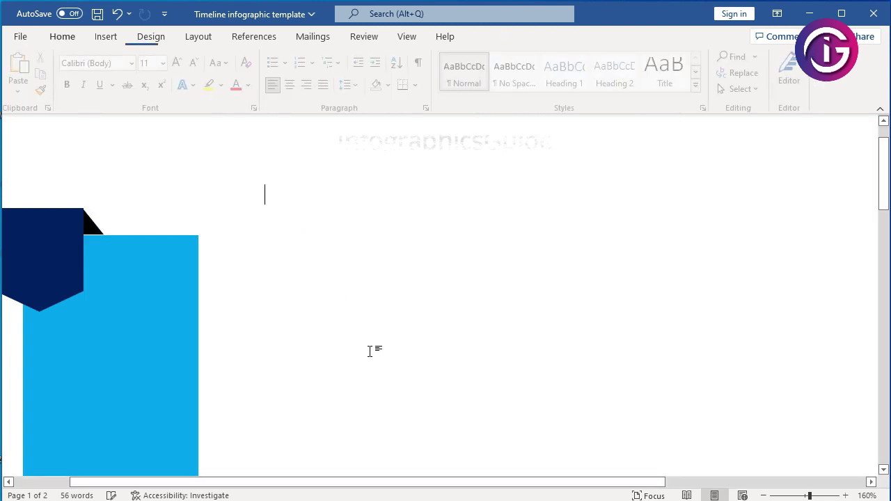
Step: Fine-tune the black triangle's size and position so it sits flush between the dark blue tag and the light blue rectangle
{"action": "left_click", "coordinate": [90, 224]}
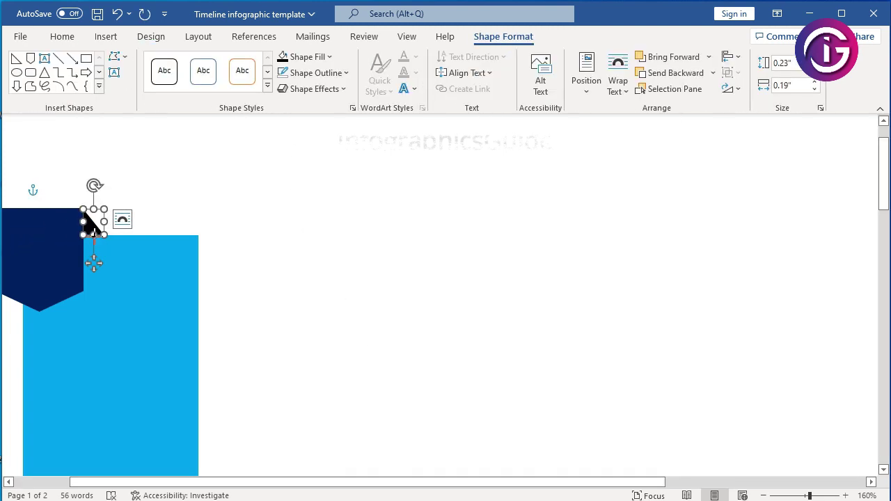
{"action": "left_click_drag", "start_coordinate": [94, 264], "coordinate": [91, 259]}
{"action": "left_click", "coordinate": [306, 303]}
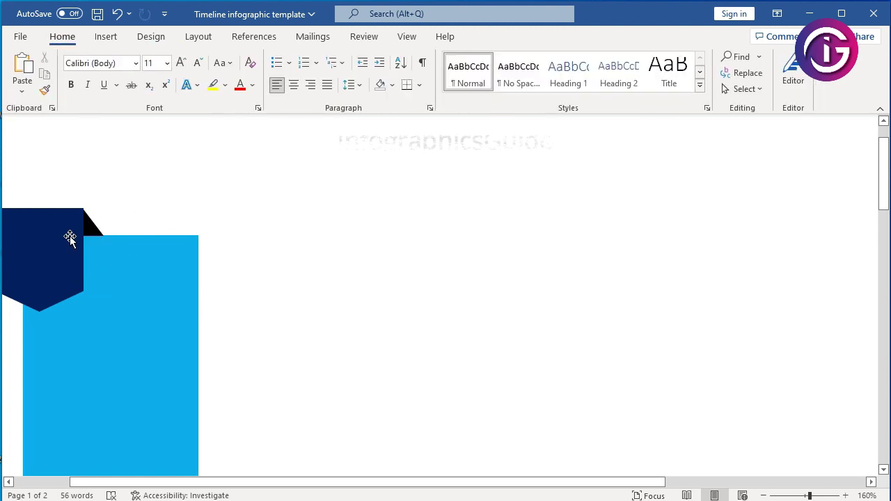
{"action": "left_click", "coordinate": [93, 230]}
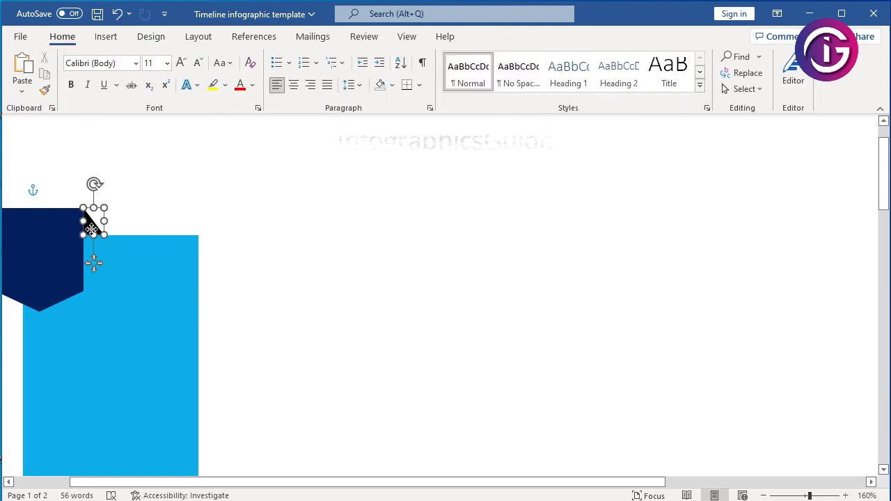
{"action": "left_click", "coordinate": [327, 333]}
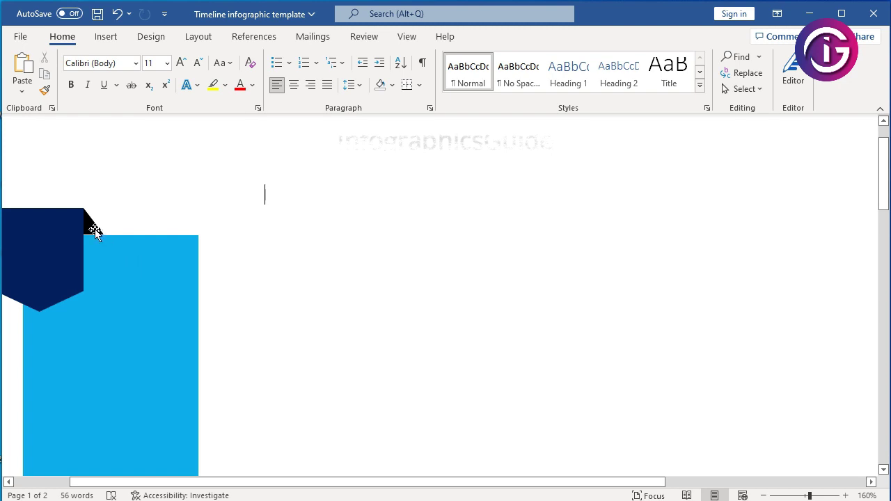
{"action": "left_click", "coordinate": [93, 230]}
{"action": "left_click", "coordinate": [334, 362]}
Step: Duplicate the black triangle with its source formatting, then enlarge the copy and place it along the light blue rectangle's lower edge
{"action": "scroll", "coordinate": [269, 368], "scroll_direction": "down", "scroll_amount": 6, "text": "ctrl"}
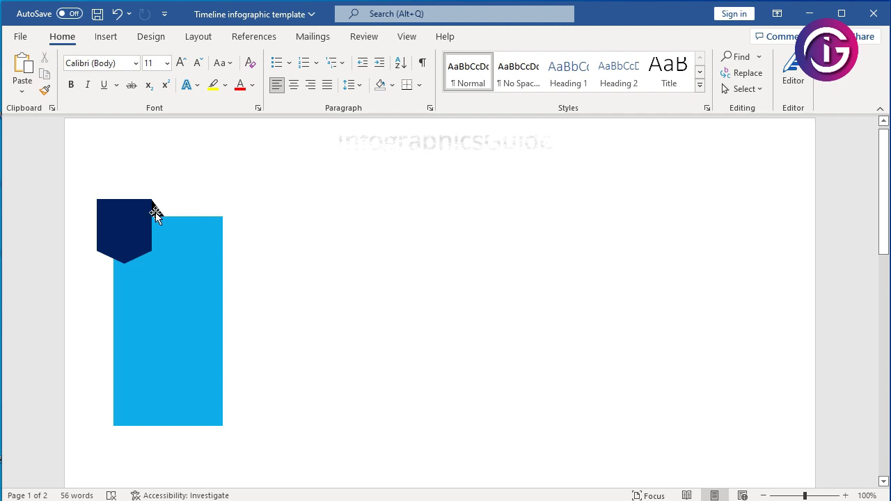
{"action": "left_click", "coordinate": [155, 209]}
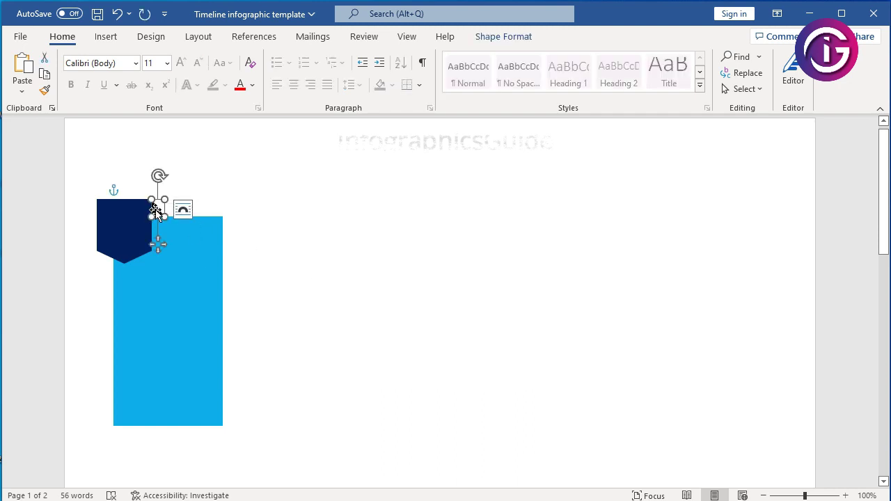
{"action": "right_click", "coordinate": [155, 210]}
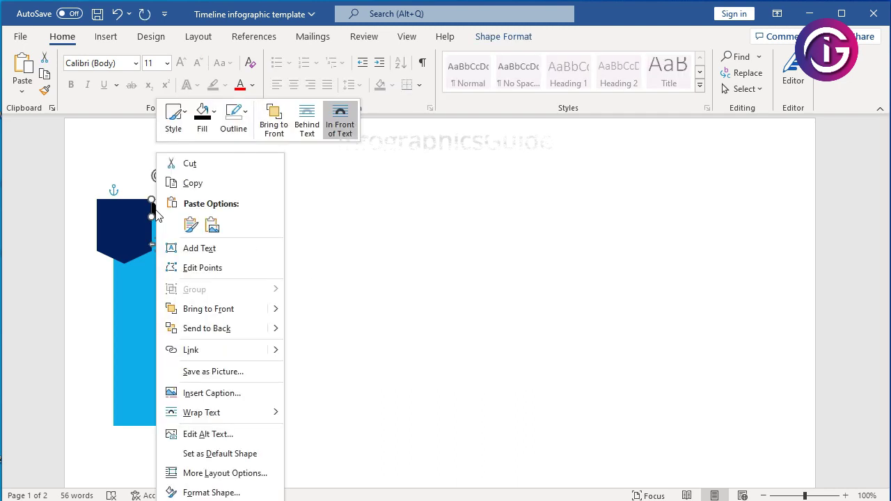
{"action": "left_click", "coordinate": [189, 185]}
{"action": "right_click", "coordinate": [154, 212]}
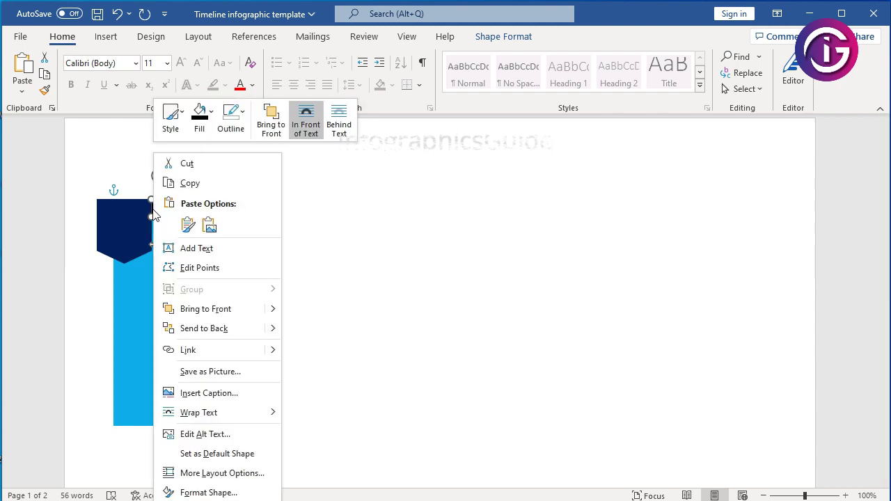
{"action": "left_click", "coordinate": [188, 224]}
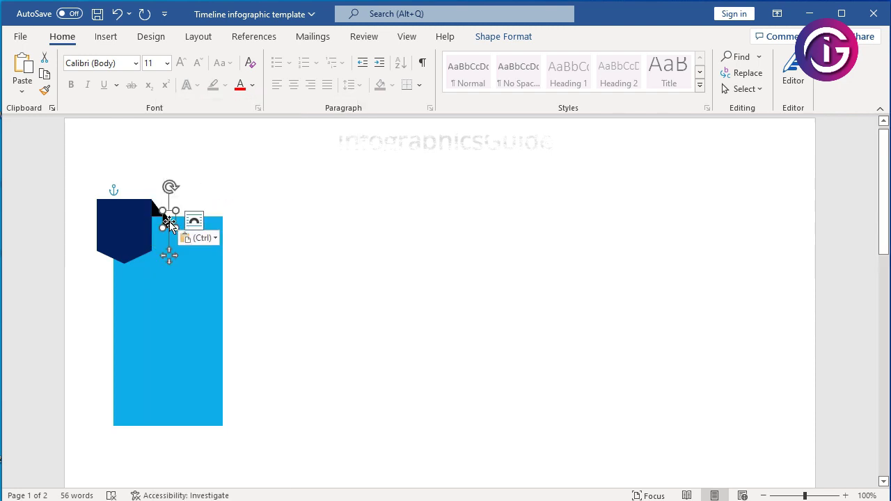
{"action": "left_click_drag", "start_coordinate": [169, 225], "coordinate": [174, 460]}
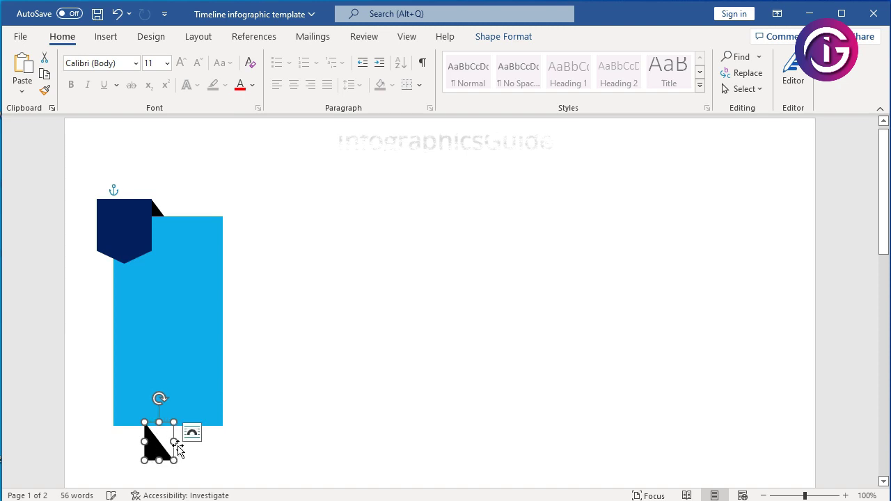
Step: Rotate the lower black triangle left 90° and flip it vertically
{"action": "left_click", "coordinate": [505, 38]}
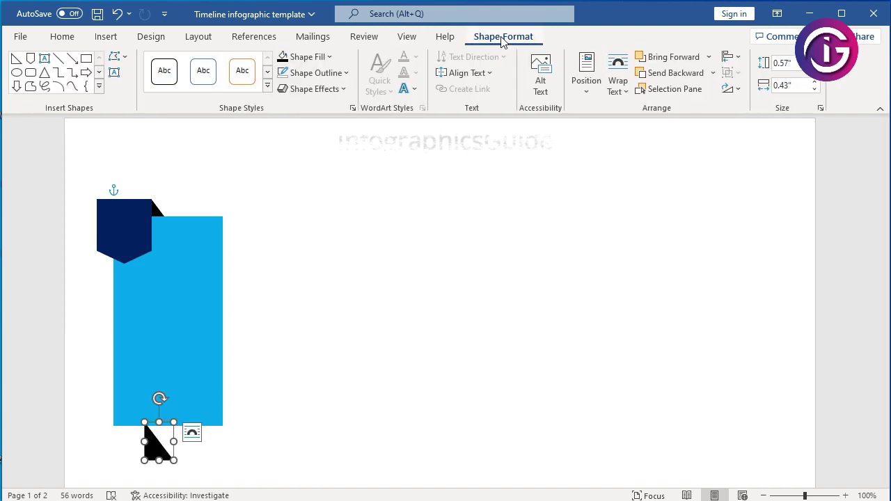
{"action": "left_click", "coordinate": [735, 89]}
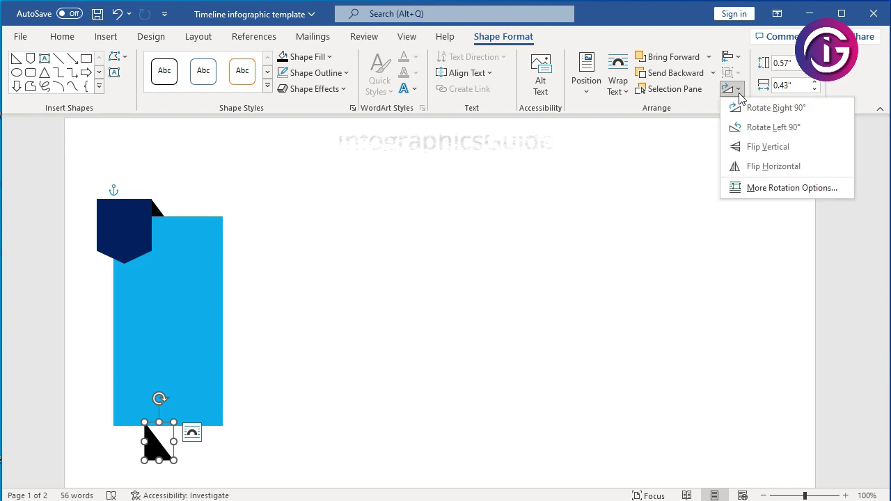
{"action": "left_click", "coordinate": [757, 129]}
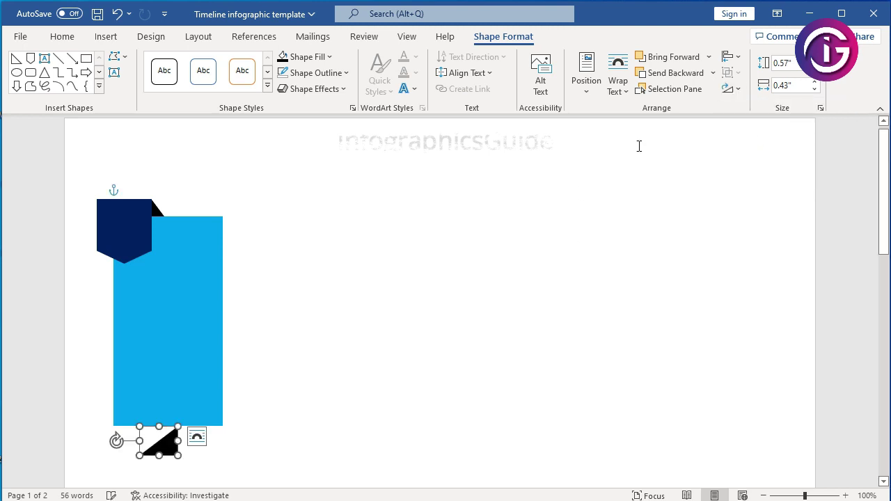
{"action": "left_click", "coordinate": [739, 91]}
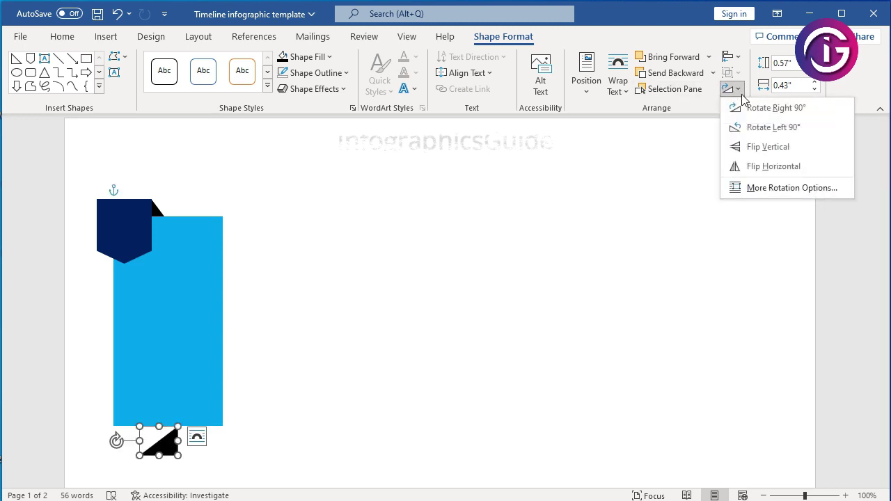
{"action": "left_click", "coordinate": [756, 148]}
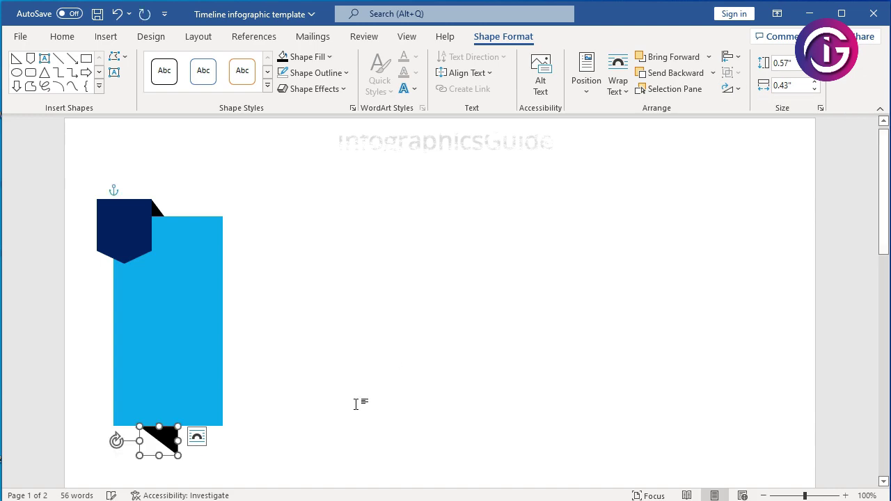
Step: Move the lower black triangle so it hangs from the light blue rectangle's bottom-left corner
{"action": "left_click", "coordinate": [192, 444]}
{"action": "mouse_move", "coordinate": [160, 442]}
{"action": "left_mouse_down"}
{"action": "mouse_move", "coordinate": [109, 437]}
{"action": "mouse_move", "coordinate": [145, 440]}
{"action": "left_mouse_up"}
{"action": "left_click", "coordinate": [155, 447]}
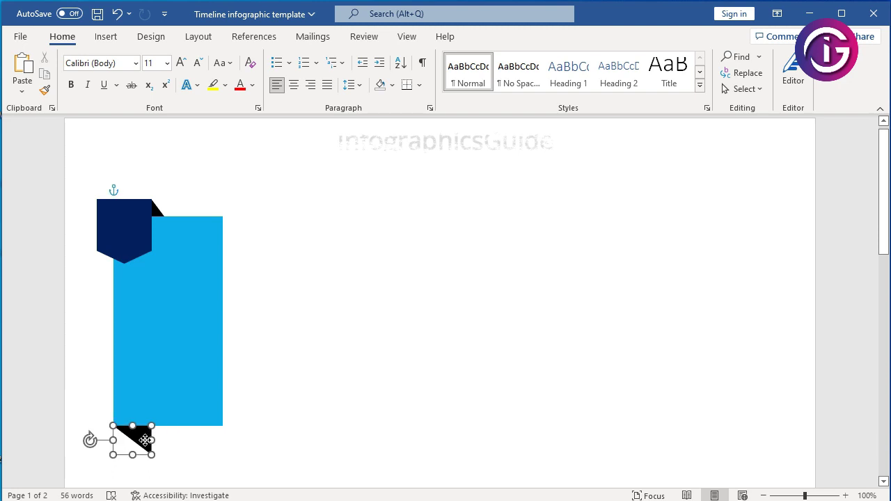
{"action": "left_click", "coordinate": [336, 440]}
Step: Stretch the small upper black triangle upward so its tip meets the top edge of the dark blue tag
{"action": "scroll", "coordinate": [355, 401], "scroll_direction": "down", "scroll_amount": 2, "text": "ctrl"}
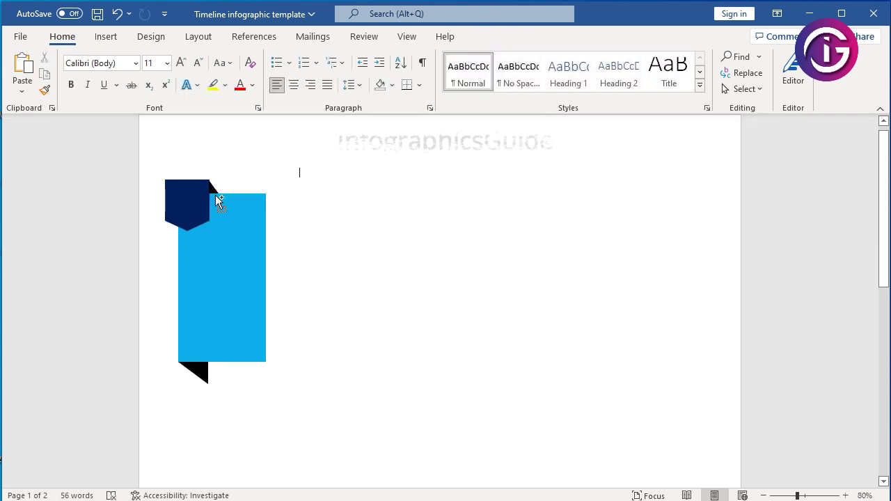
{"action": "scroll", "coordinate": [216, 198], "scroll_direction": "up", "scroll_amount": 10, "text": "ctrl"}
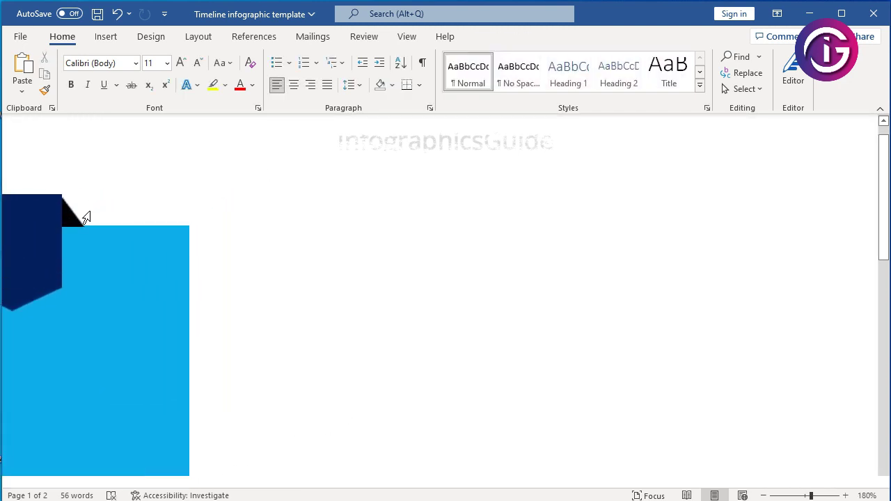
{"action": "left_click", "coordinate": [70, 211]}
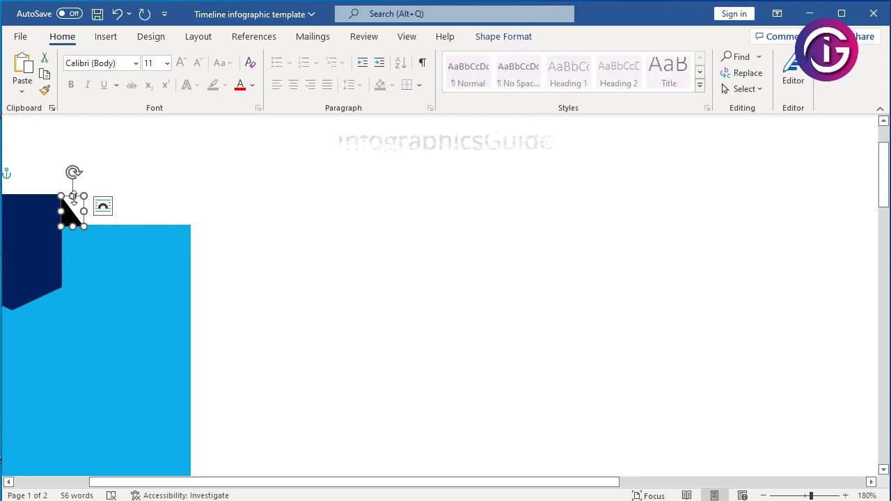
{"action": "left_click_drag", "start_coordinate": [74, 198], "coordinate": [74, 195]}
{"action": "left_click", "coordinate": [245, 262]}
{"action": "scroll", "coordinate": [84, 286], "scroll_direction": "down", "scroll_amount": 6}
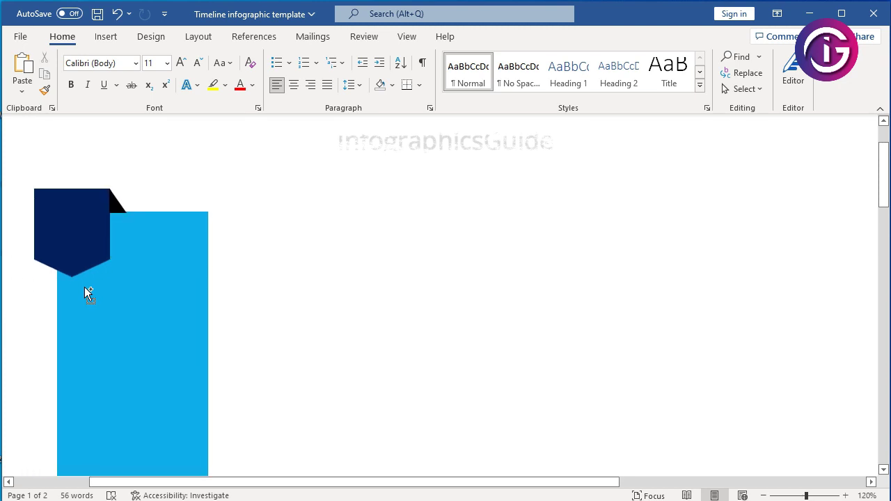
{"action": "scroll", "coordinate": [84, 287], "scroll_direction": "down", "scroll_amount": 4}
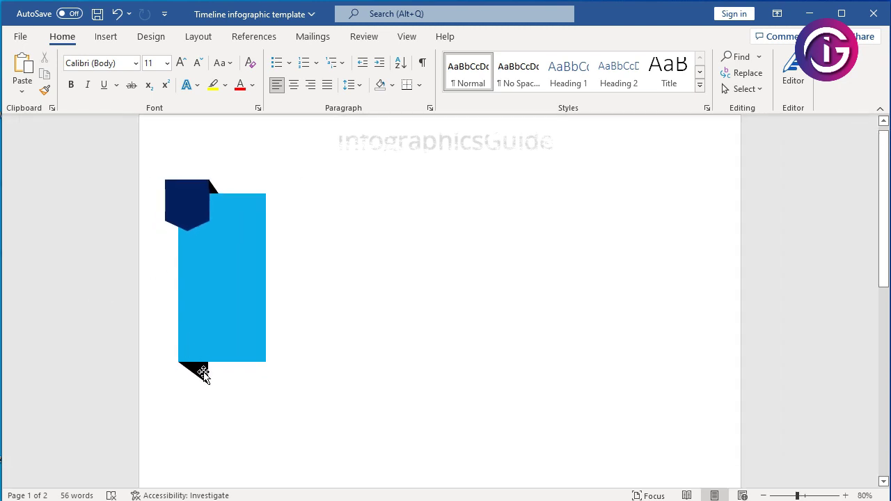
Step: Stretch the lower black triangle downward until it is about as tall as it is wide
{"action": "left_click", "coordinate": [202, 374]}
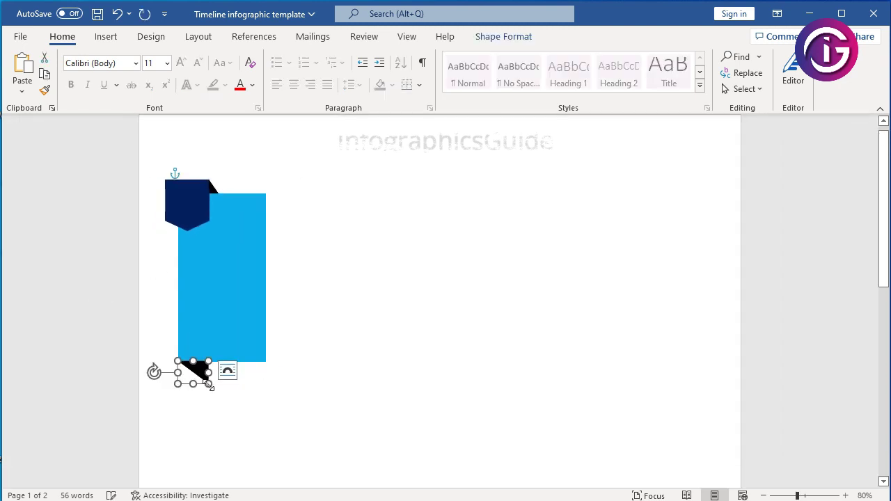
{"action": "left_click_drag", "start_coordinate": [193, 384], "coordinate": [195, 392]}
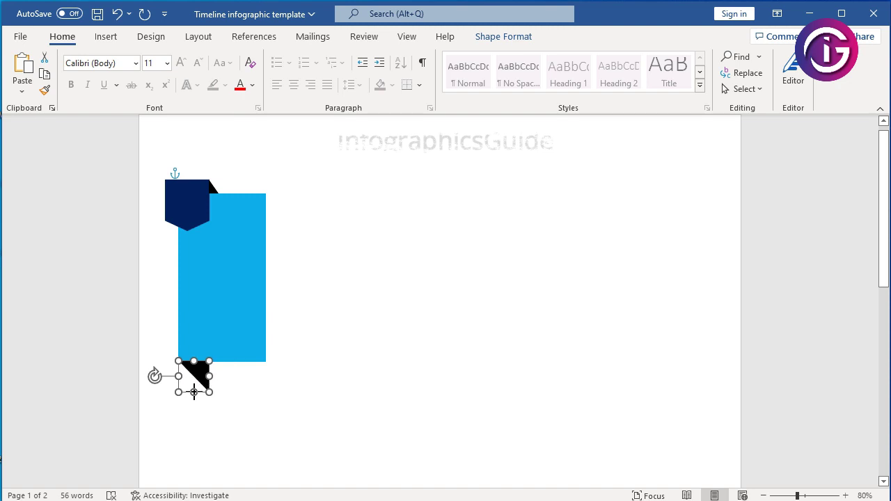
{"action": "left_click", "coordinate": [326, 406]}
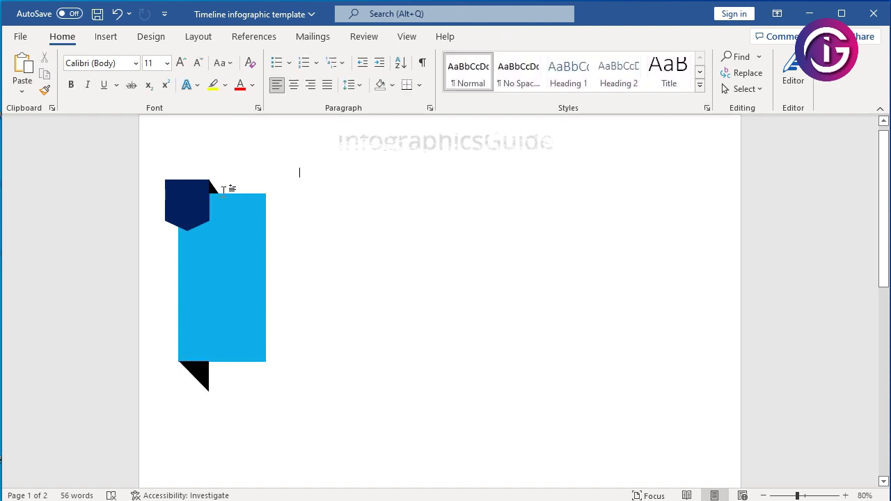
Step: Group both black triangles, the light blue rectangle and the dark blue tag into one object
{"action": "left_click", "coordinate": [212, 188]}
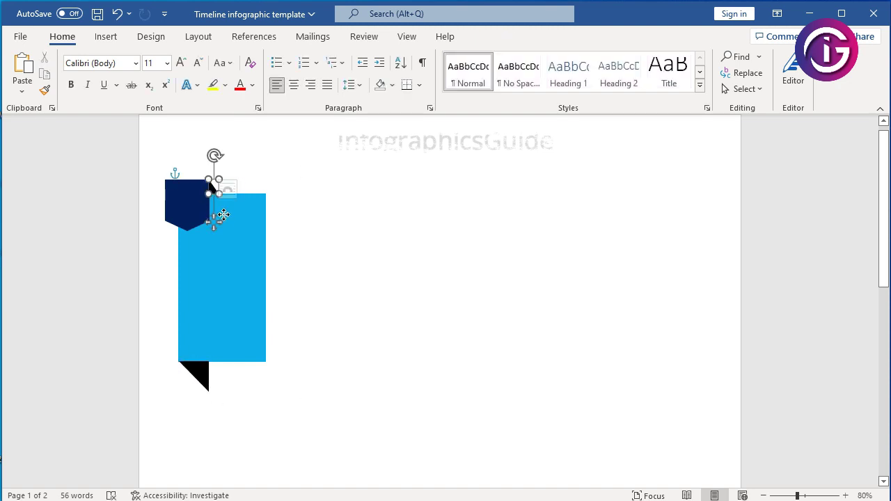
{"action": "left_click", "coordinate": [201, 379], "text": "shift"}
{"action": "left_click", "coordinate": [248, 328], "text": "shift"}
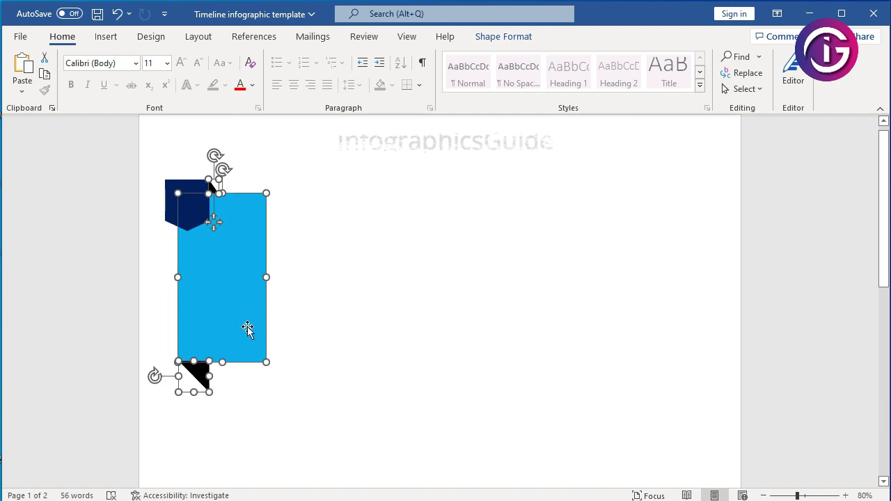
{"action": "left_click", "coordinate": [169, 203], "text": "shift"}
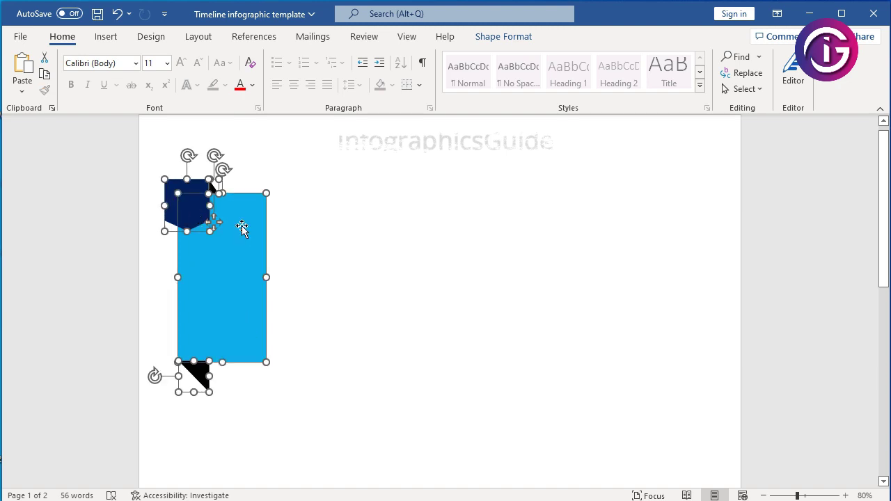
{"action": "right_click", "coordinate": [194, 209]}
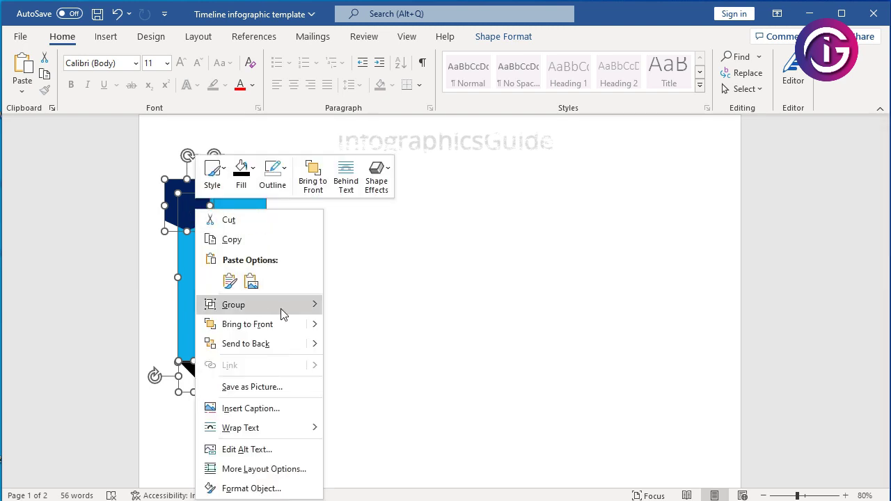
{"action": "mouse_move", "coordinate": [311, 310]}
{"action": "left_click", "coordinate": [348, 311]}
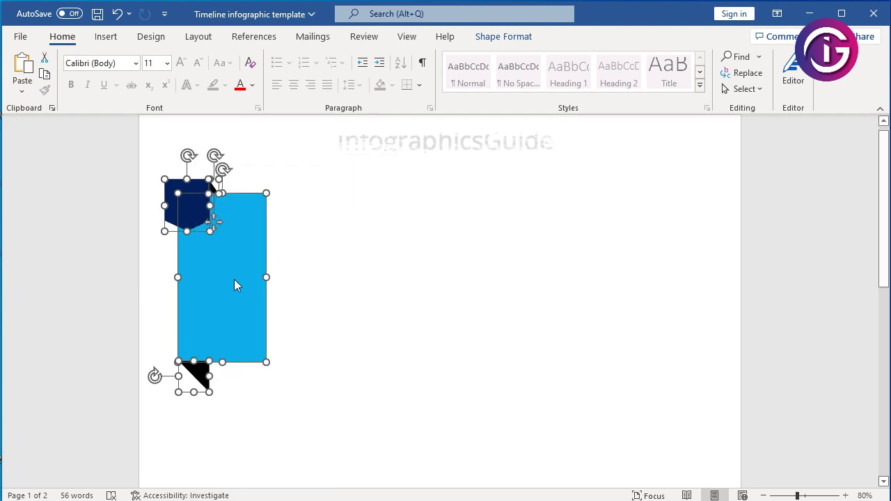
{"action": "left_click", "coordinate": [302, 225]}
Step: Copy the grouped panel, paste it, and place the duplicate to the right of the original
{"action": "left_click", "coordinate": [234, 247]}
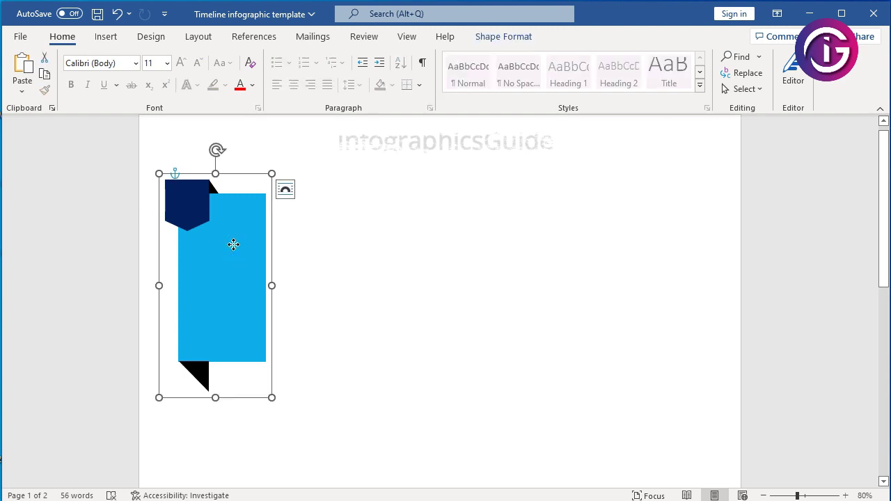
{"action": "right_click", "coordinate": [234, 213]}
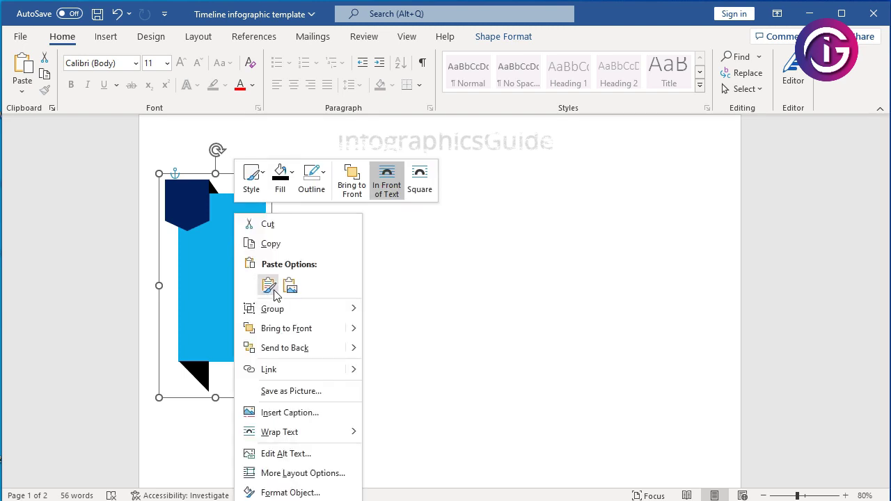
{"action": "left_click", "coordinate": [272, 245]}
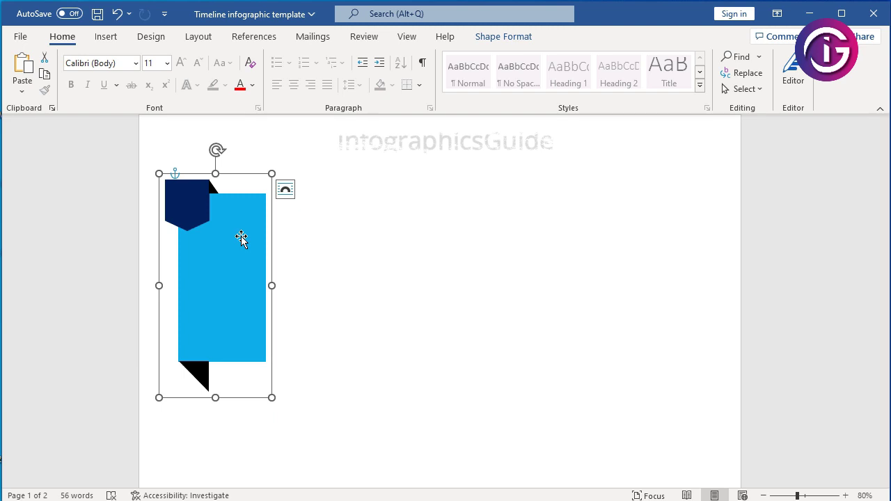
{"action": "right_click", "coordinate": [241, 220]}
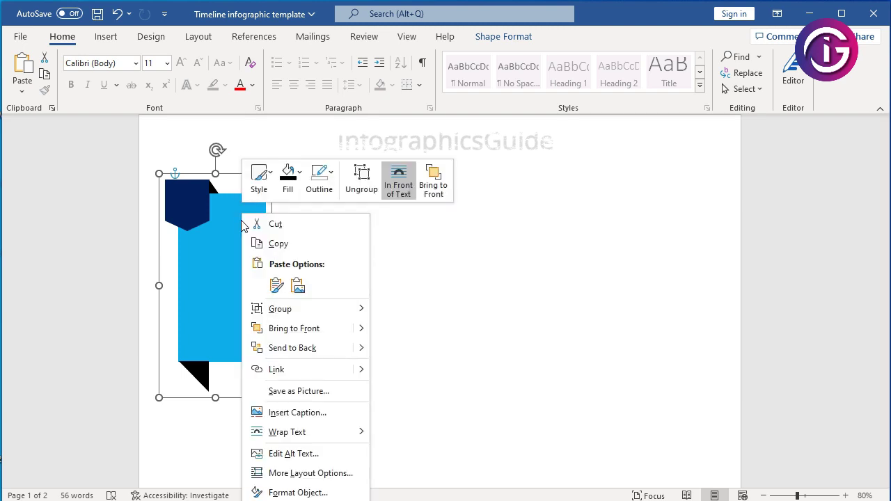
{"action": "key", "text": "Escape"}
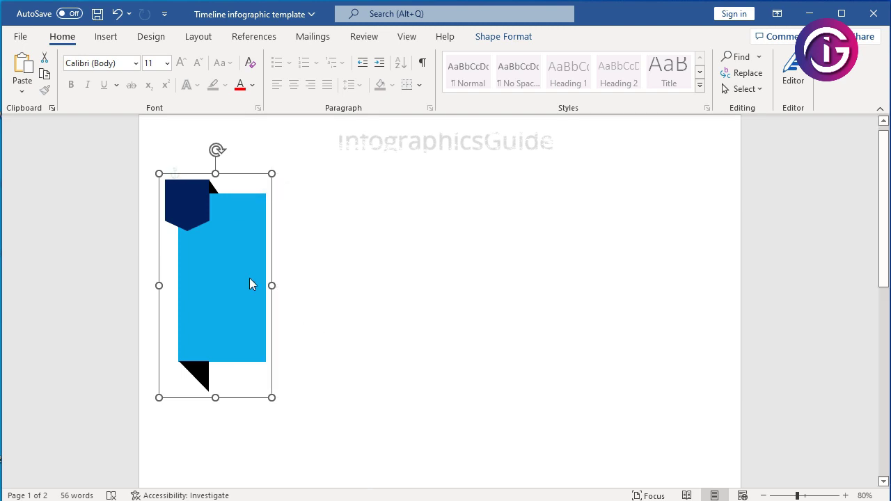
{"action": "key", "text": "ctrl+v"}
{"action": "left_click_drag", "start_coordinate": [215, 263], "coordinate": [336, 259]}
{"action": "left_click", "coordinate": [491, 294]}
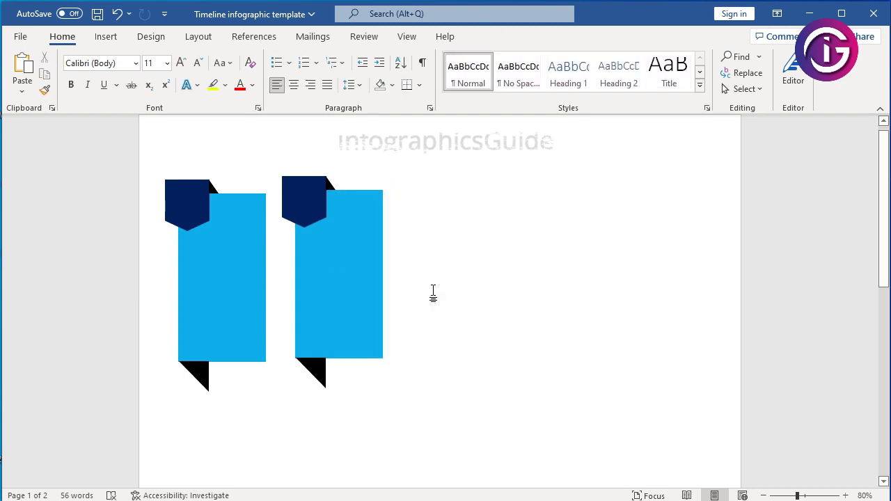
Step: Duplicate the grouped panel three more times to form a row of five across the page
{"action": "left_click", "coordinate": [341, 277]}
{"action": "left_click_drag", "start_coordinate": [336, 276], "coordinate": [523, 271]}
{"action": "left_click_drag", "start_coordinate": [541, 272], "coordinate": [641, 284]}
Step: Select all five panel groups and distribute them horizontally
{"action": "left_click", "coordinate": [536, 310], "text": "shift"}
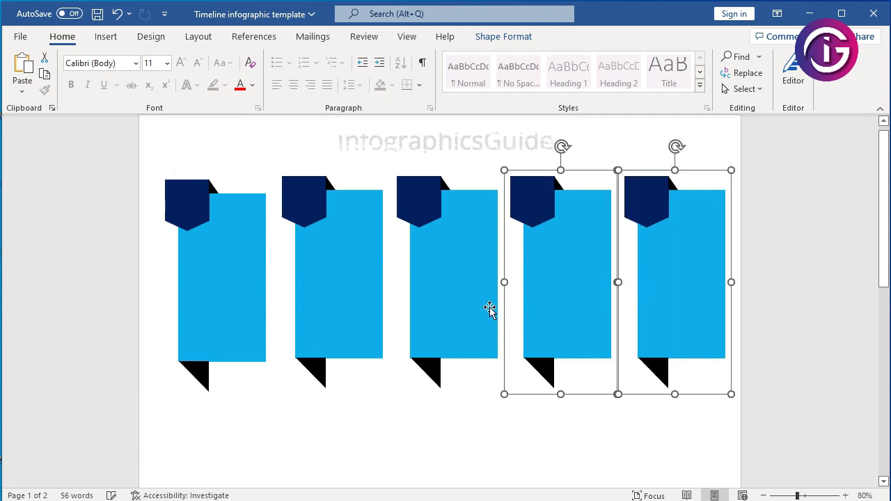
{"action": "left_click", "coordinate": [480, 309], "text": "shift"}
{"action": "left_click", "coordinate": [353, 307], "text": "shift"}
{"action": "left_click", "coordinate": [242, 296], "text": "shift"}
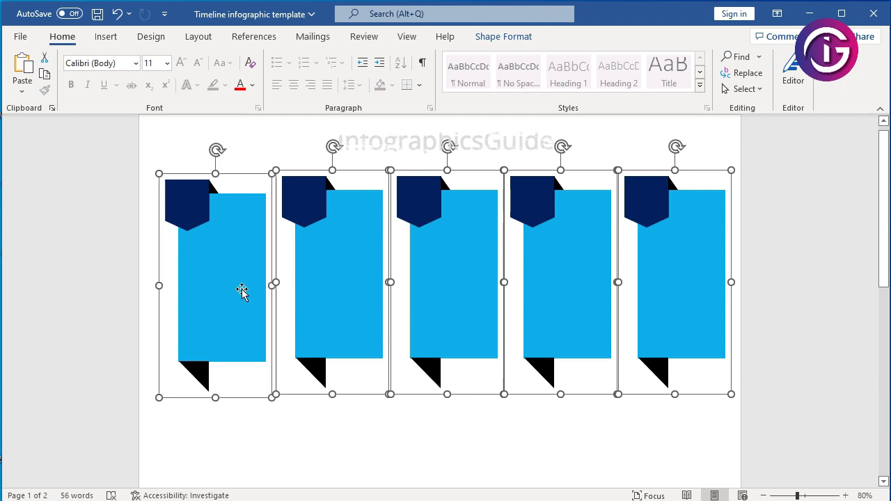
{"action": "left_click", "coordinate": [525, 42]}
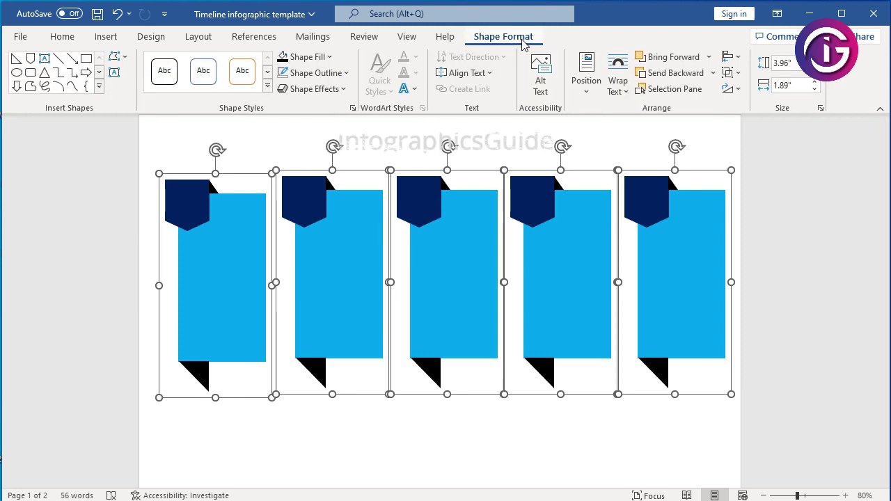
{"action": "left_click", "coordinate": [740, 58]}
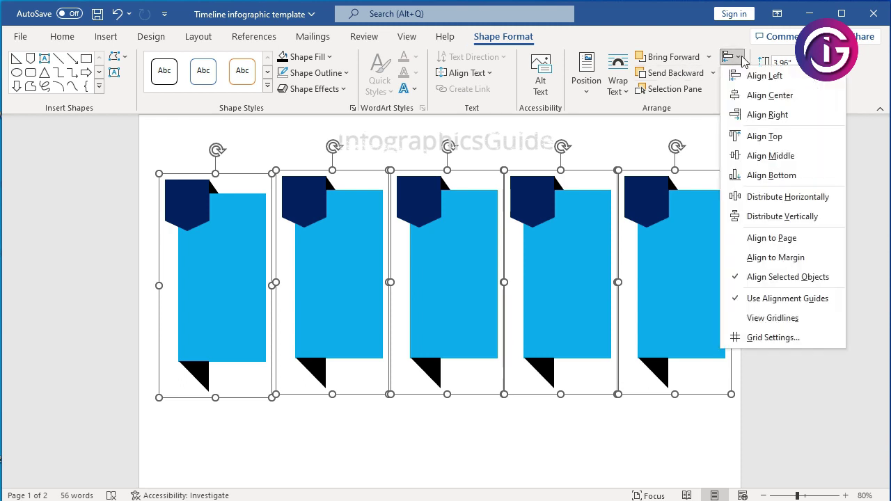
{"action": "left_click", "coordinate": [794, 197]}
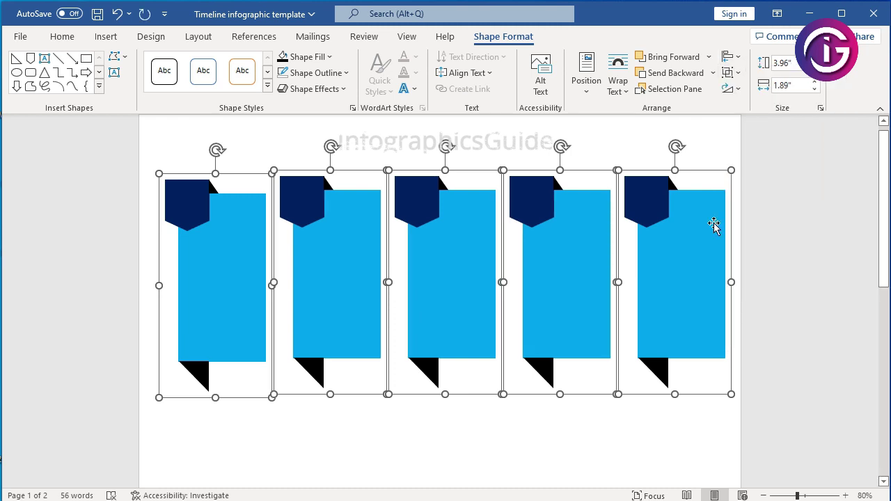
Step: Nudge the five panel groups left toward the page edge and fine-tune their common size
{"action": "key", "text": "Left"}
{"action": "key", "text": "Left"}
{"action": "key", "text": "Left"}
{"action": "key", "text": "Left"}
{"action": "key", "text": "Left"}
{"action": "key", "text": "Left"}
{"action": "key", "text": "Left"}
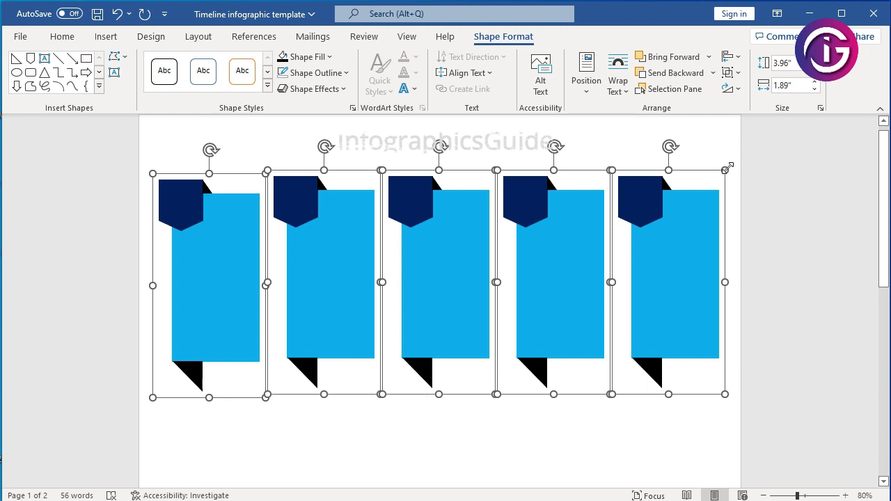
{"action": "left_click_drag", "start_coordinate": [725, 169], "coordinate": [720, 171]}
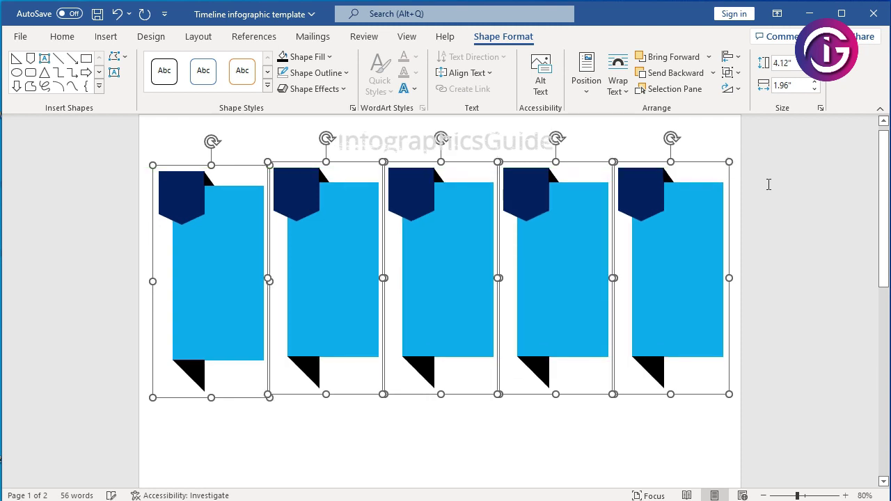
Step: Select all five panel groups and move them together slightly up the page
{"action": "left_click", "coordinate": [764, 230]}
{"action": "scroll", "coordinate": [361, 311], "scroll_direction": "down", "scroll_amount": 1}
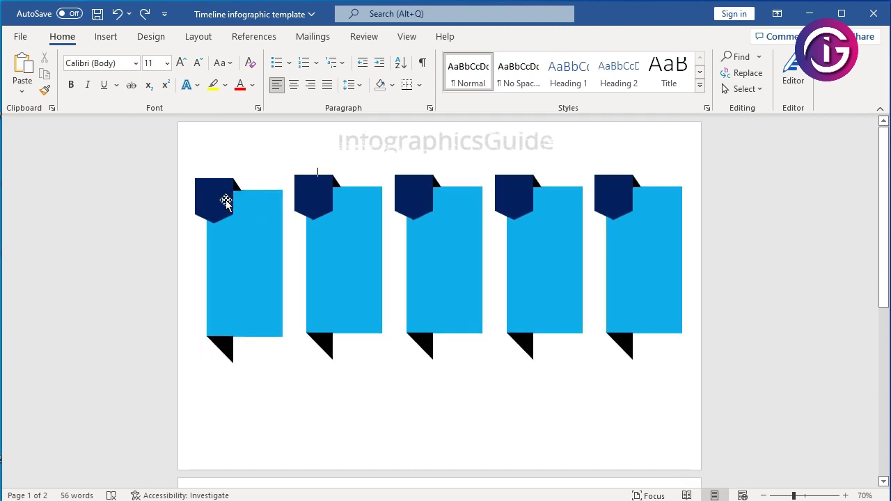
{"action": "left_click", "coordinate": [226, 201]}
{"action": "left_click", "coordinate": [369, 298], "text": "shift"}
{"action": "left_click", "coordinate": [431, 300], "text": "shift"}
{"action": "left_click", "coordinate": [543, 302], "text": "shift"}
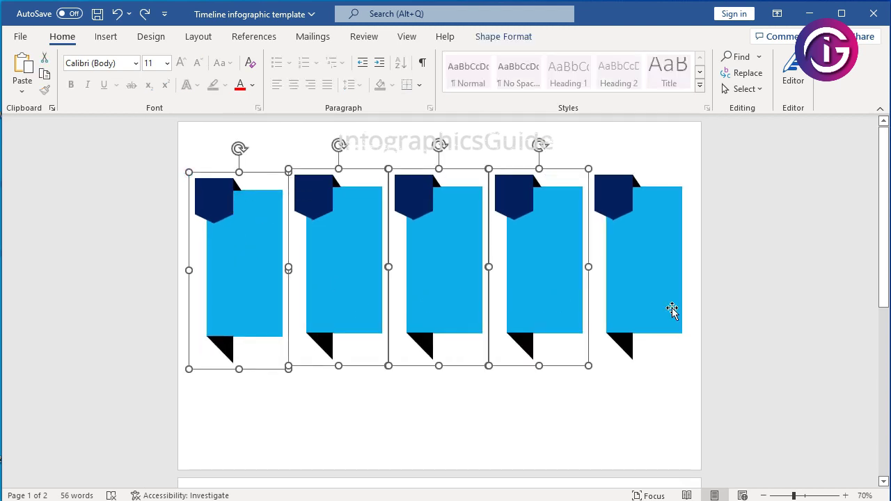
{"action": "left_click", "coordinate": [672, 312], "text": "shift"}
{"action": "left_click_drag", "start_coordinate": [639, 283], "coordinate": [639, 274]}
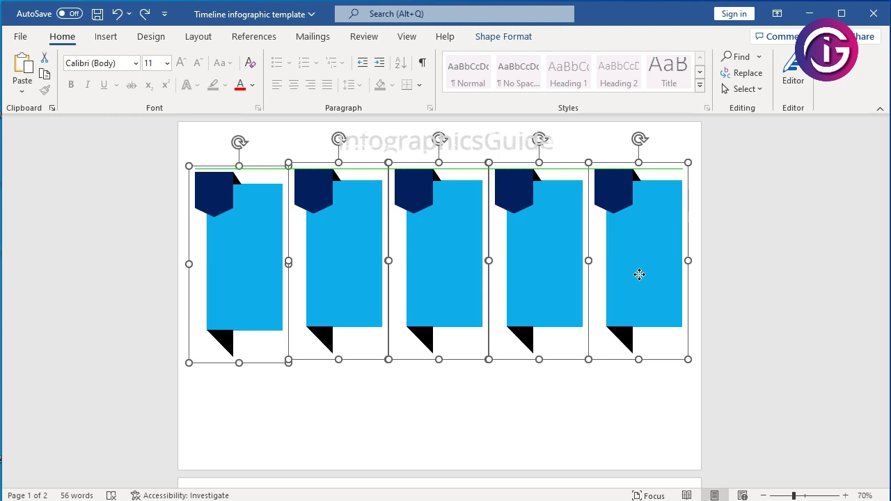
Step: Select the five year labels 2005 to 2025 on page 2 and move them together beneath the panels on page 1
{"action": "left_click", "coordinate": [710, 380]}
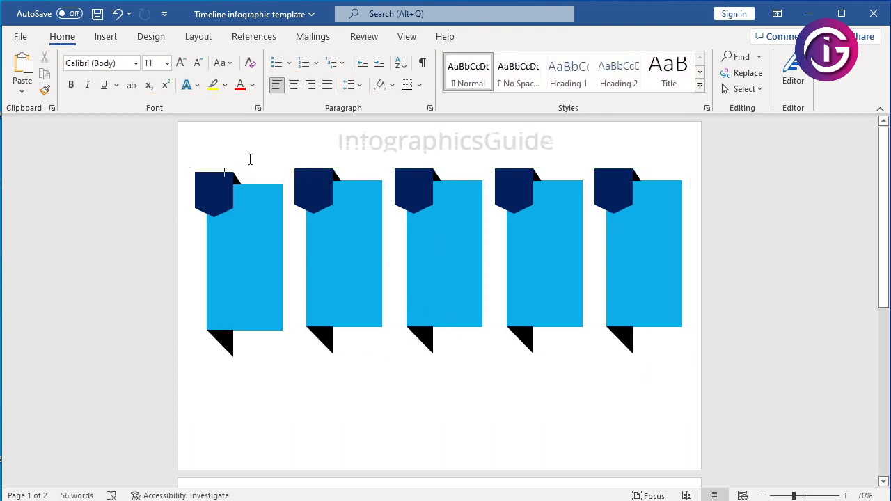
{"action": "scroll", "coordinate": [349, 351], "scroll_direction": "down", "scroll_amount": 5}
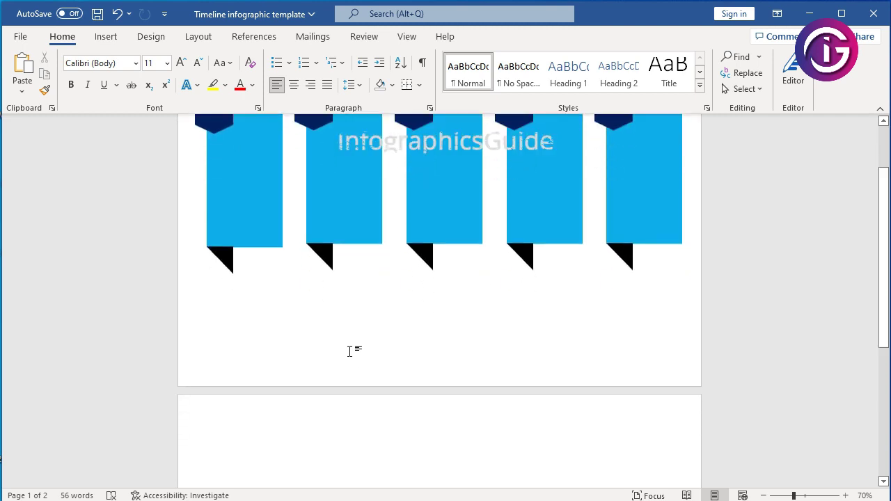
{"action": "left_click", "coordinate": [235, 399]}
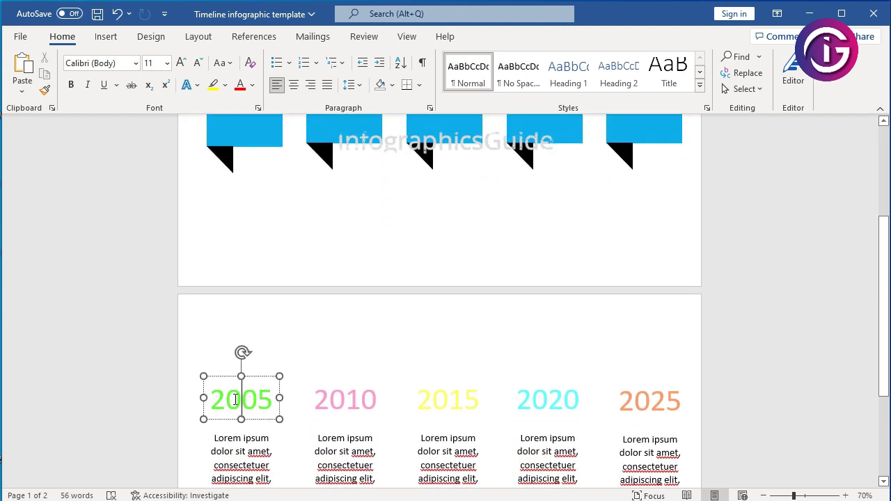
{"action": "left_click", "coordinate": [339, 411], "text": "shift"}
{"action": "left_click", "coordinate": [452, 405], "text": "shift"}
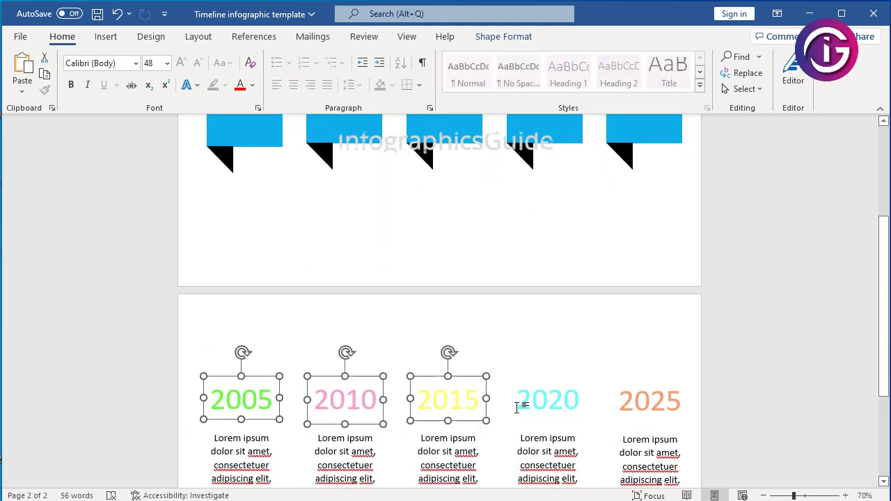
{"action": "left_click", "coordinate": [519, 406], "text": "shift"}
{"action": "left_click", "coordinate": [650, 403], "text": "shift"}
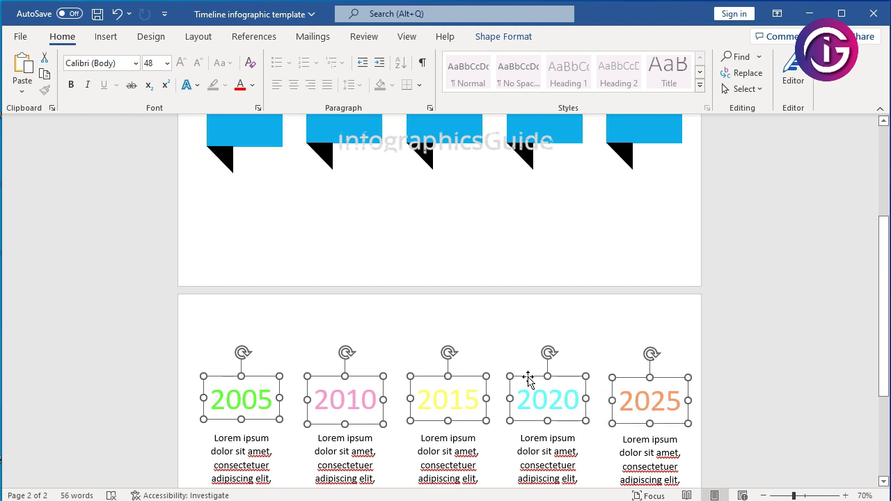
{"action": "left_click_drag", "start_coordinate": [528, 383], "coordinate": [521, 172]}
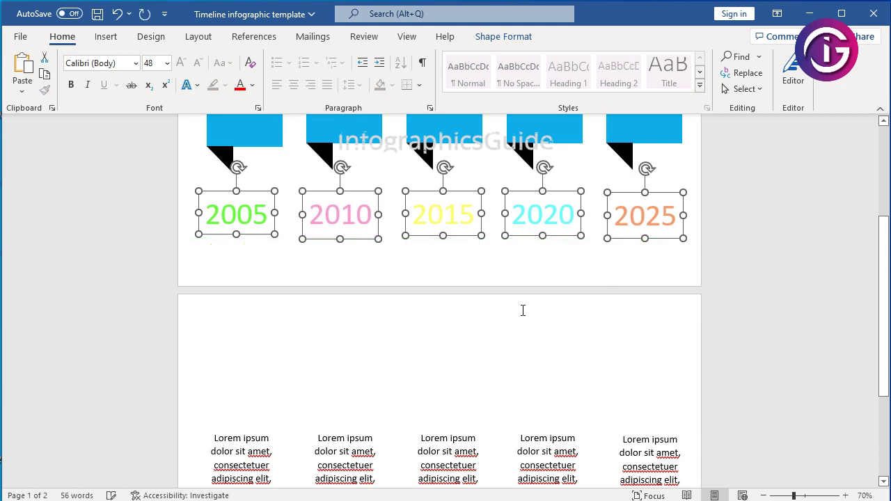
Step: Nudge the five year labels up together so they sit closer to the panels' lower folds
{"action": "key", "text": "ctrl+z"}
{"action": "key", "text": "Up"}
{"action": "key", "text": "Up"}
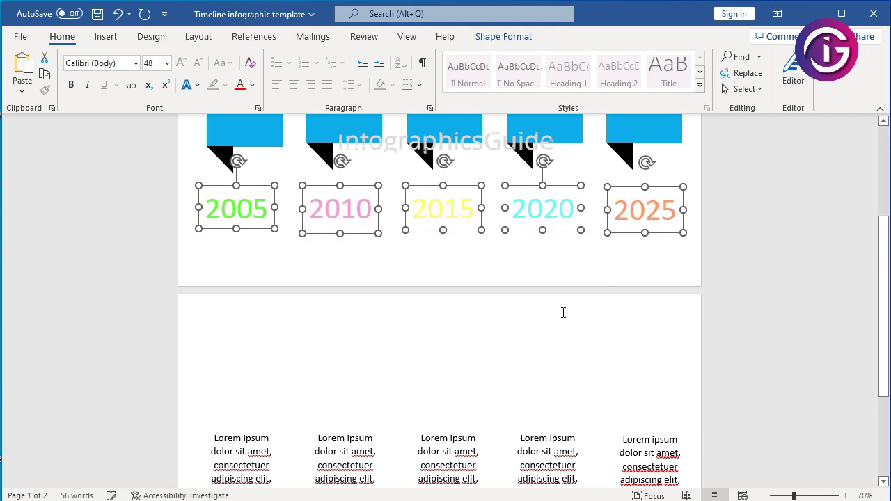
{"action": "key", "text": "Up"}
{"action": "key", "text": "Up"}
{"action": "key", "text": "Up"}
{"action": "key", "text": "Up"}
{"action": "key", "text": "Up"}
{"action": "key", "text": "Up"}
{"action": "key", "text": "Up"}
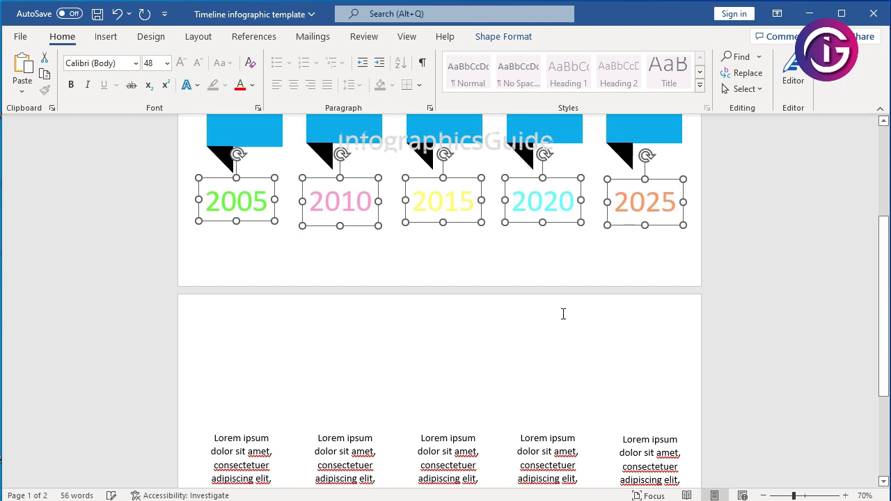
{"action": "scroll", "coordinate": [563, 313], "scroll_direction": "up", "scroll_amount": 3}
{"action": "double_click", "coordinate": [563, 315]}
{"action": "left_click", "coordinate": [736, 378]}
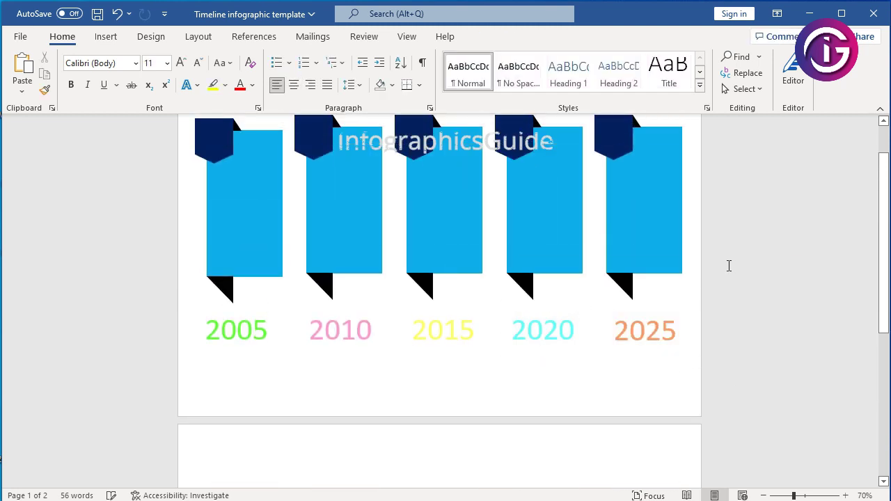
Step: Move the TITLE box and the first Lorem ipsum text box from page 2 onto the first panel
{"action": "scroll", "coordinate": [518, 358], "scroll_direction": "down", "scroll_amount": 5}
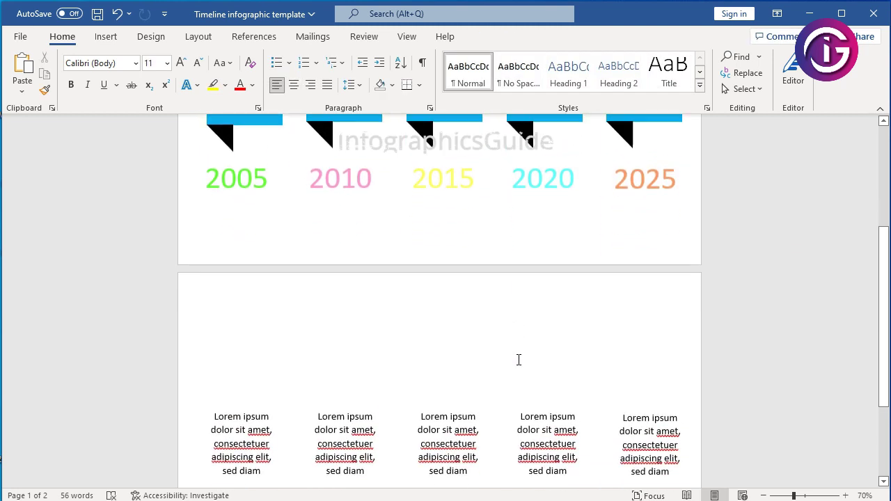
{"action": "left_click", "coordinate": [246, 378]}
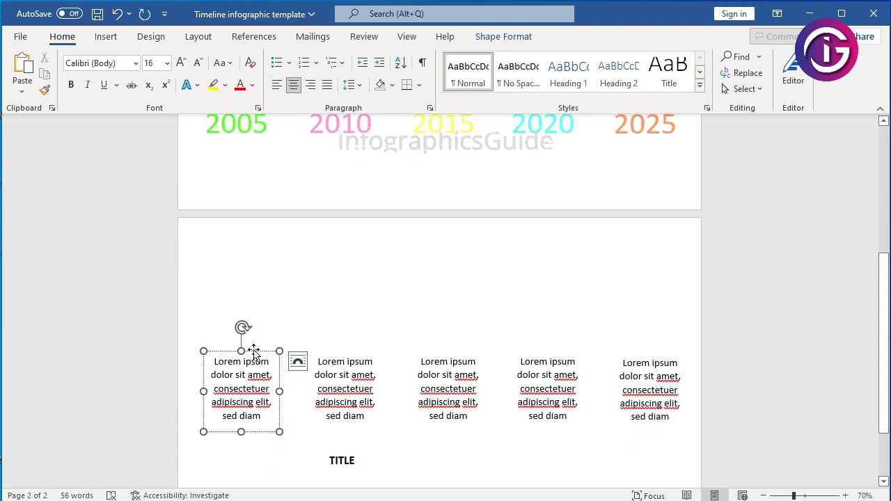
{"action": "left_click", "coordinate": [342, 461]}
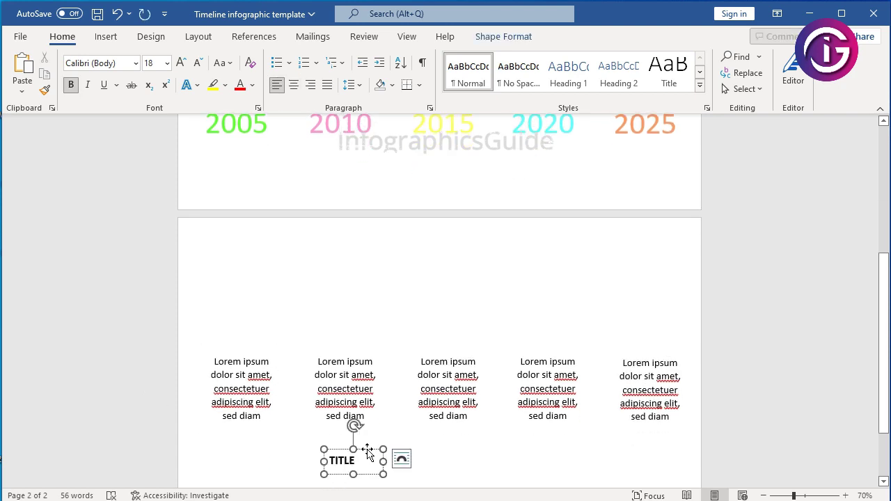
{"action": "left_click_drag", "start_coordinate": [368, 453], "coordinate": [302, 167]}
{"action": "left_click", "coordinate": [246, 348], "text": "shift"}
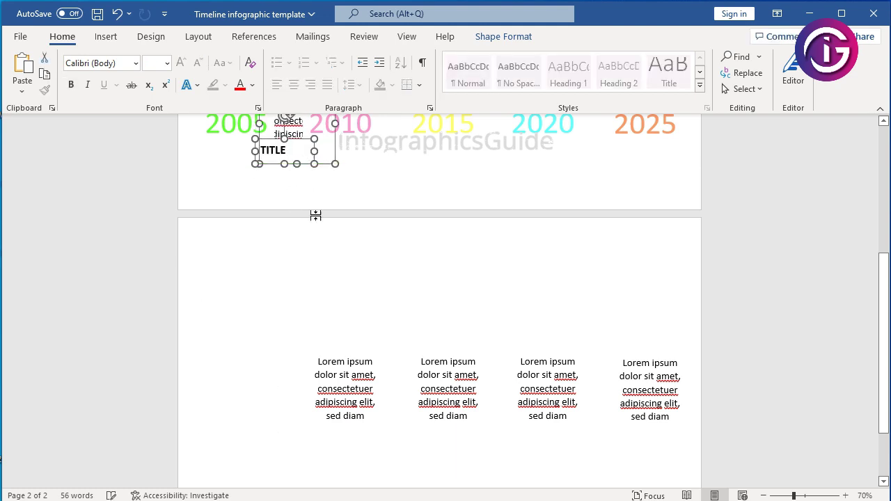
{"action": "scroll", "coordinate": [316, 216], "scroll_direction": "up", "scroll_amount": 6}
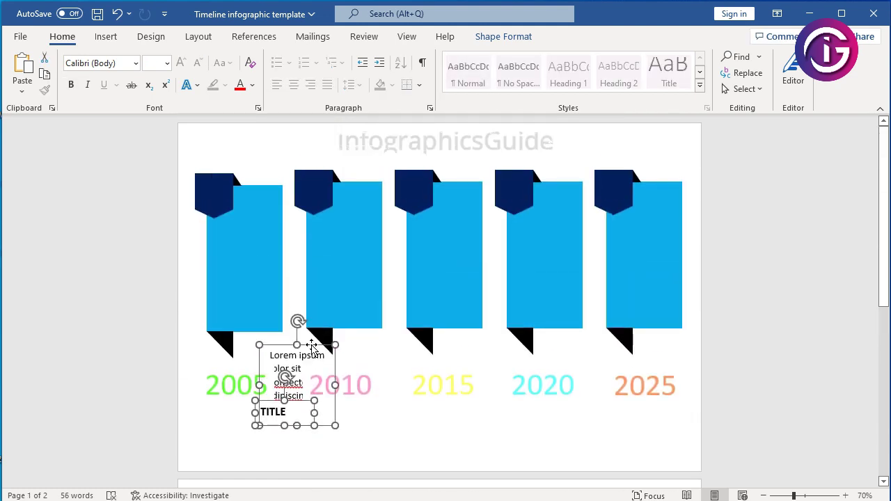
{"action": "left_click_drag", "start_coordinate": [311, 346], "coordinate": [260, 224]}
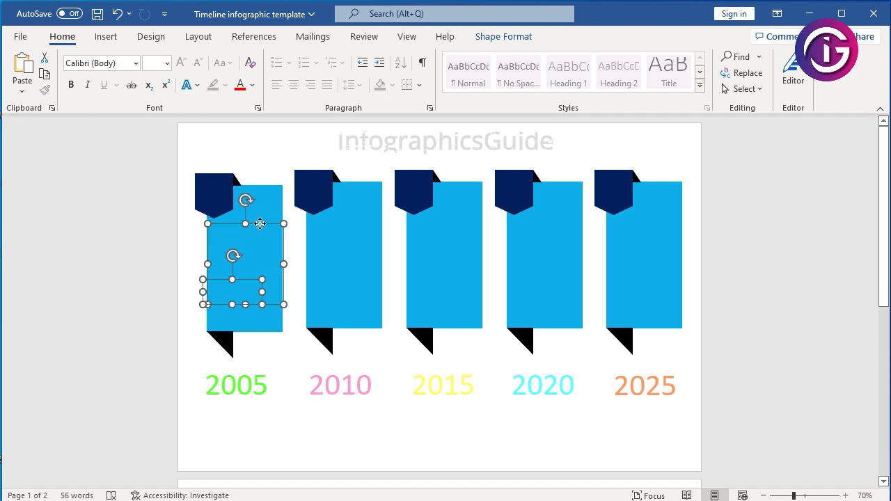
Step: Bring the TITLE and Lorem ipsum text boxes to the front of the first panel
{"action": "right_click", "coordinate": [243, 281]}
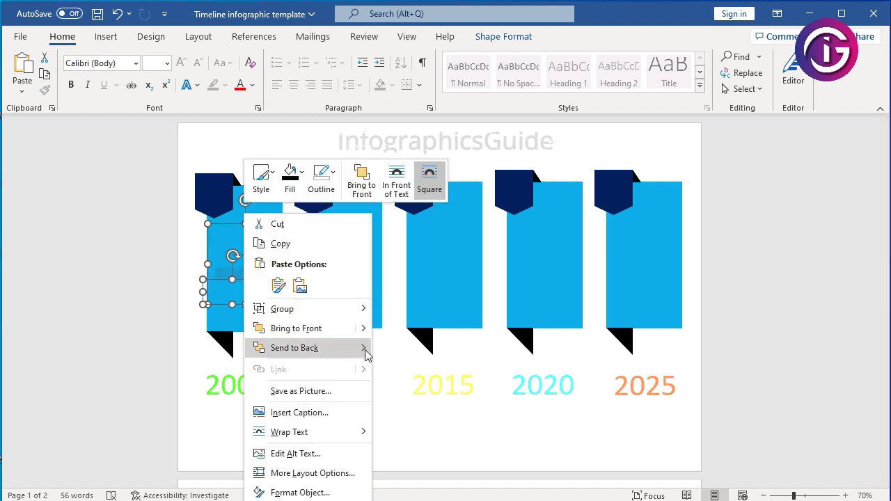
{"action": "mouse_move", "coordinate": [374, 335]}
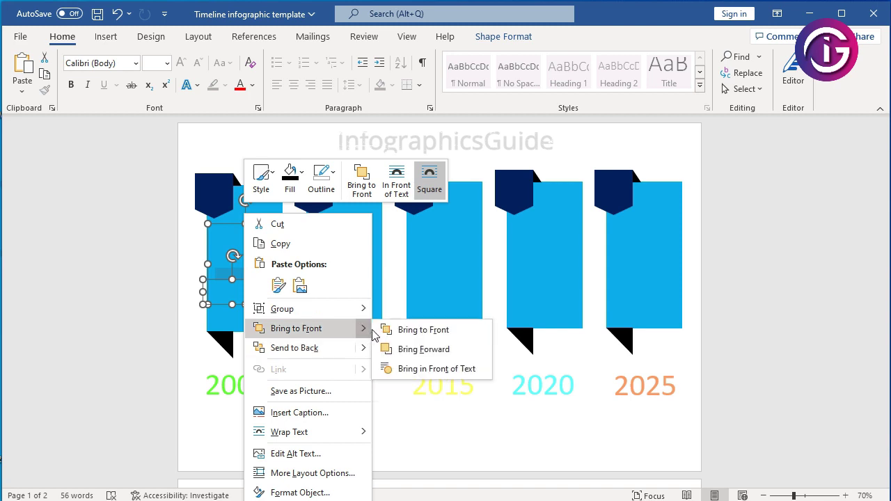
{"action": "left_click", "coordinate": [425, 330]}
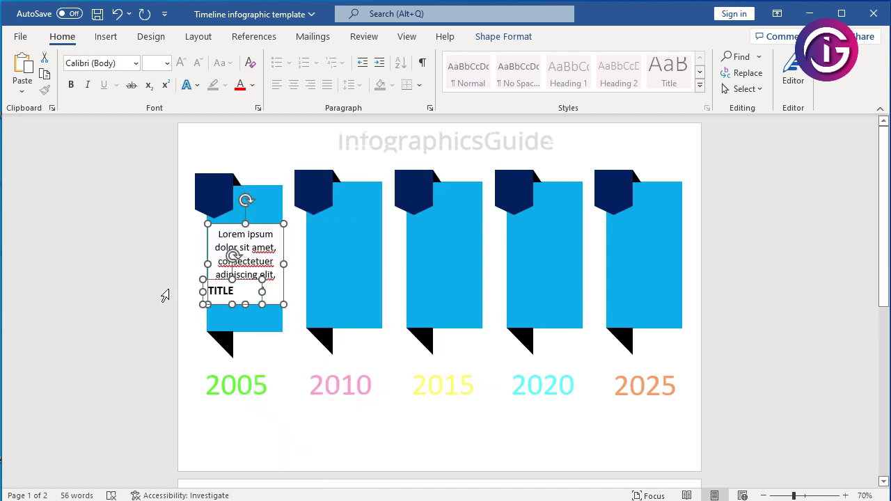
{"action": "triple_click", "coordinate": [199, 294]}
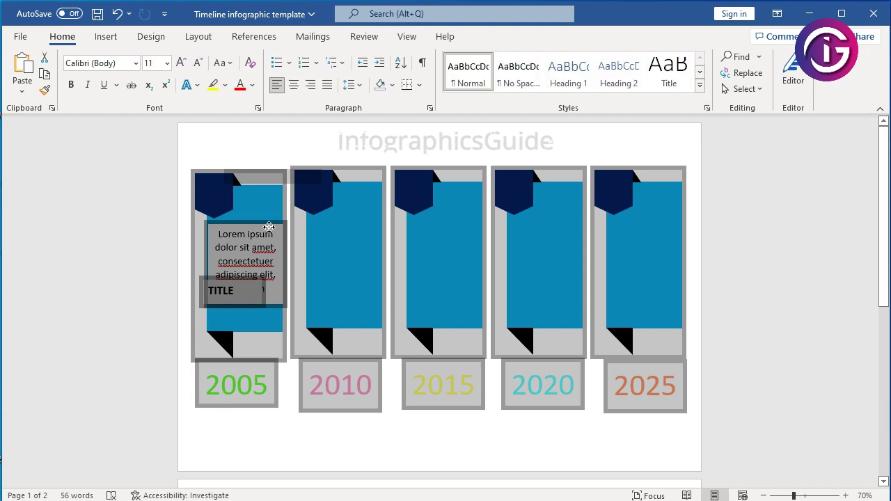
Step: Set both the Lorem ipsum text box and the TITLE box on the first panel to No Fill
{"action": "left_click", "coordinate": [269, 227]}
{"action": "left_click", "coordinate": [258, 243]}
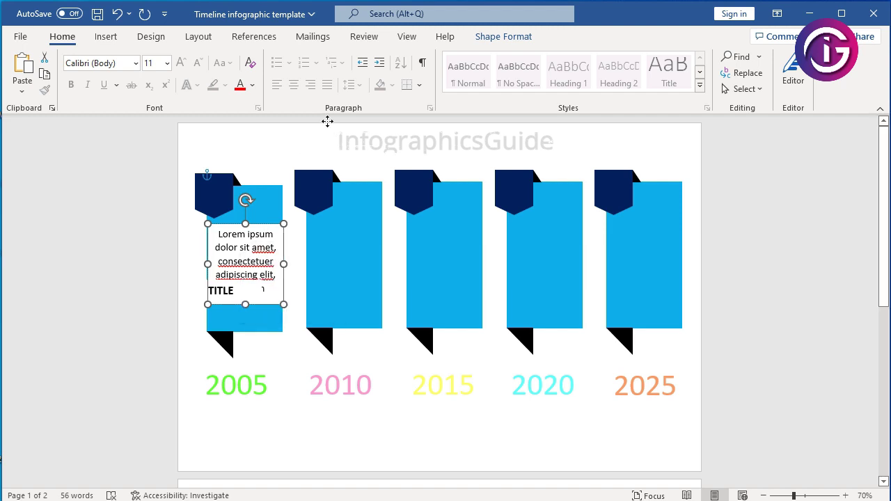
{"action": "key", "text": "Down"}
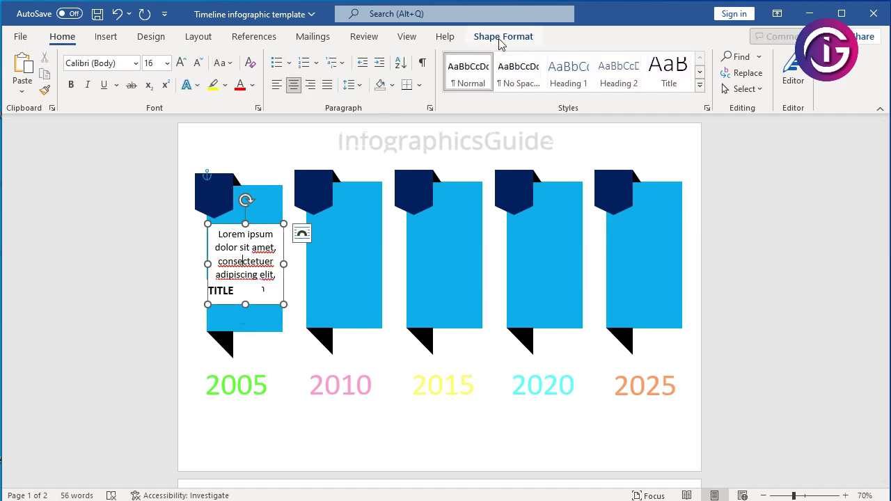
{"action": "left_click", "coordinate": [501, 39]}
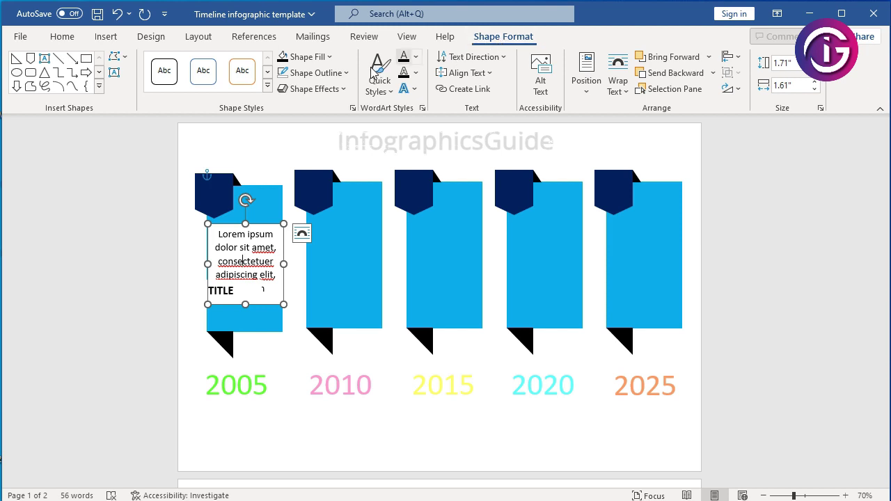
{"action": "left_click", "coordinate": [334, 56]}
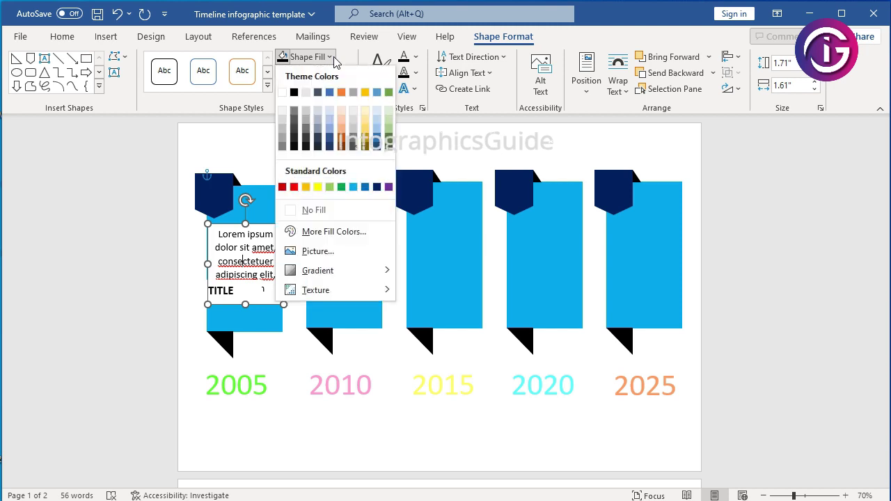
{"action": "left_click", "coordinate": [316, 208]}
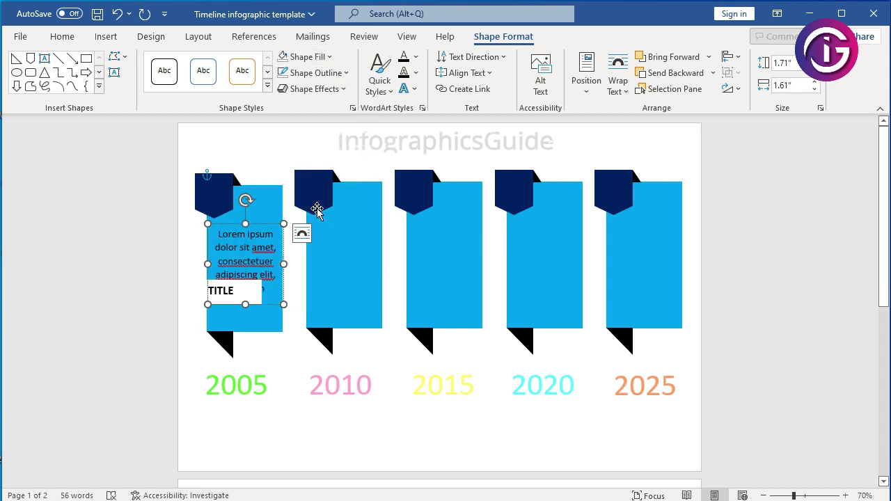
{"action": "left_click", "coordinate": [225, 293]}
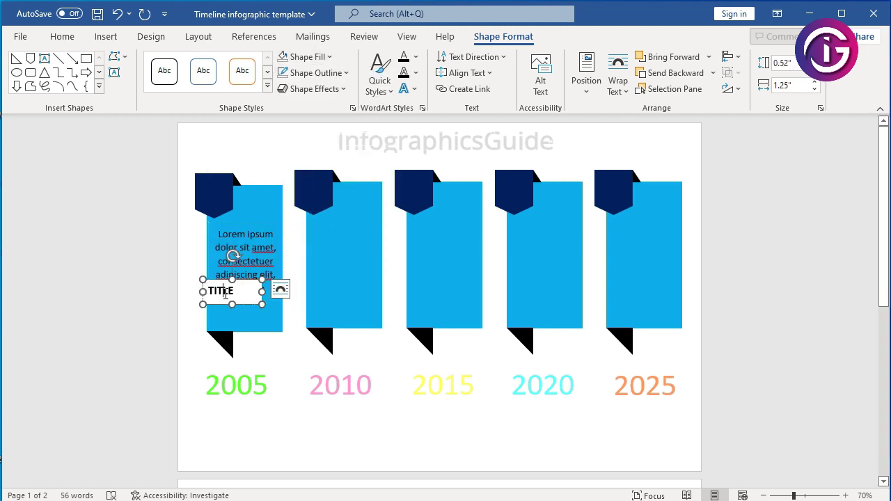
{"action": "left_click", "coordinate": [284, 57]}
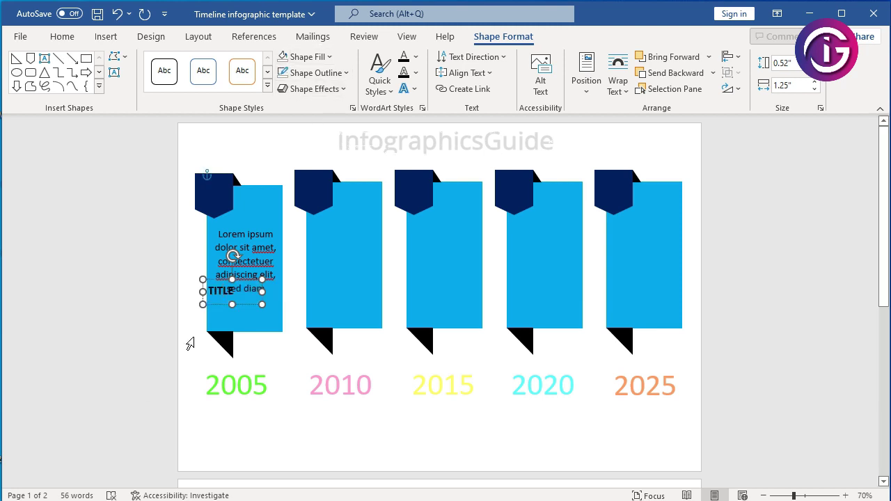
Step: Move the TITLE box up within the first panel and place the Lorem ipsum text box directly beneath it
{"action": "left_click_drag", "start_coordinate": [190, 344], "coordinate": [256, 294]}
{"action": "left_click", "coordinate": [259, 243]}
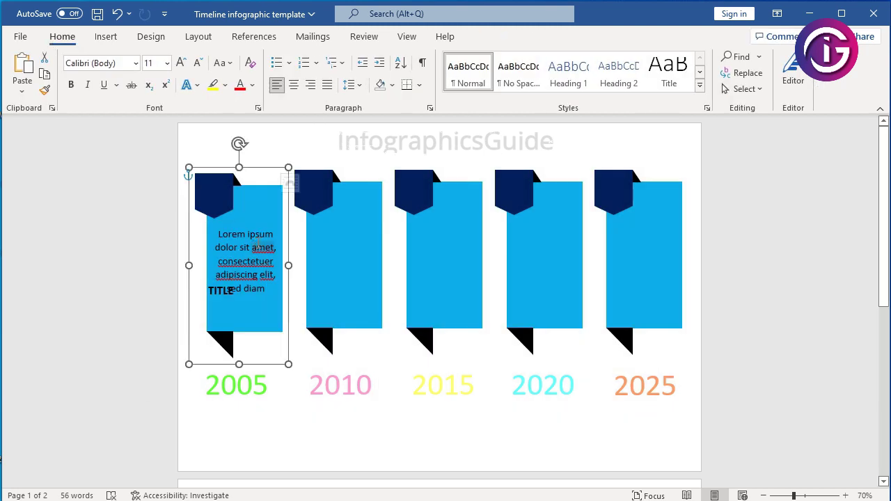
{"action": "left_click", "coordinate": [222, 304]}
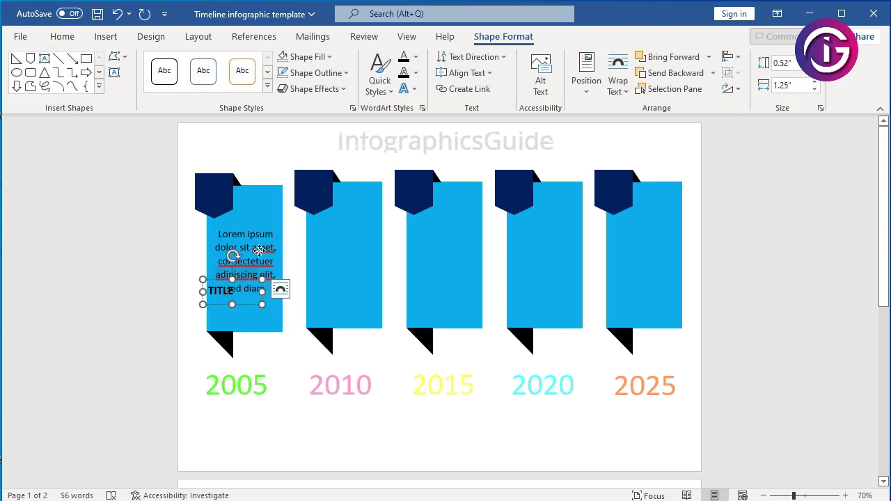
{"action": "left_click_drag", "start_coordinate": [258, 251], "coordinate": [257, 219]}
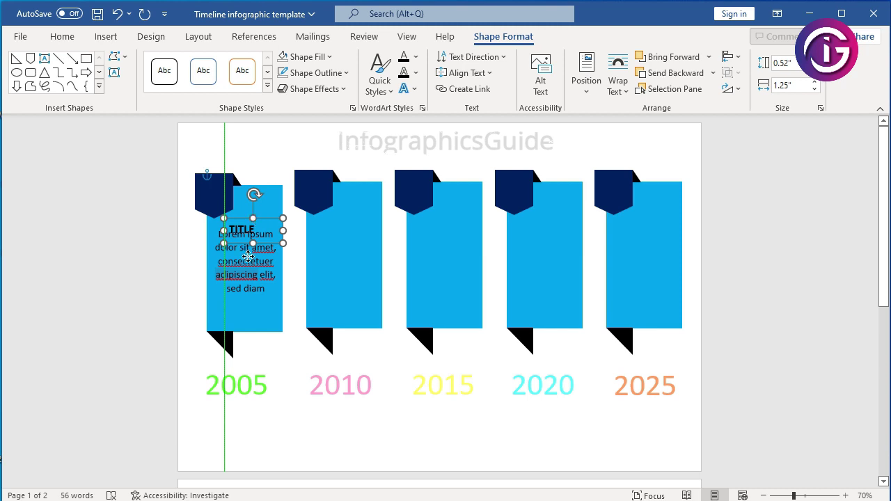
{"action": "left_click", "coordinate": [237, 304]}
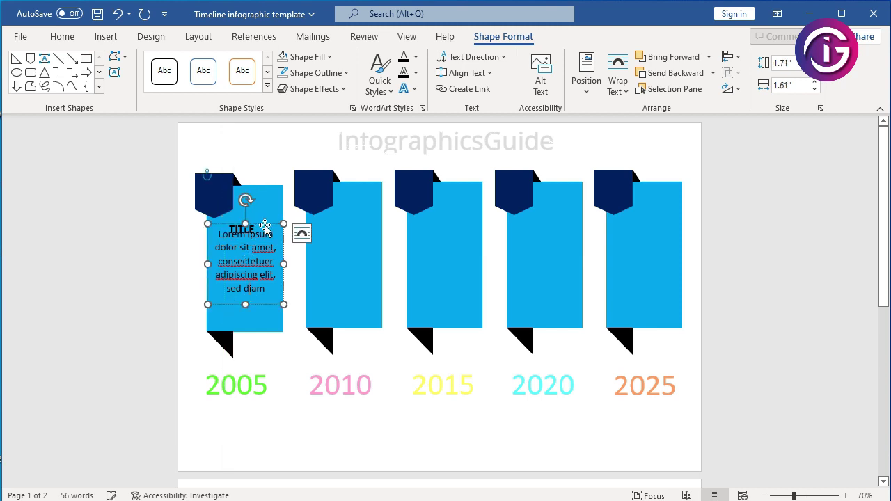
{"action": "left_click_drag", "start_coordinate": [264, 225], "coordinate": [262, 246]}
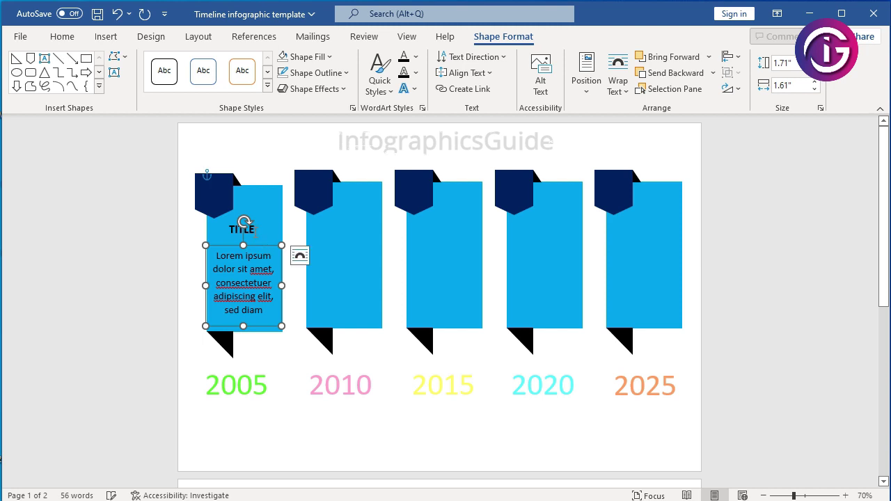
Step: Centre the TITLE text within its text box on the first panel
{"action": "left_click", "coordinate": [245, 227], "text": "shift"}
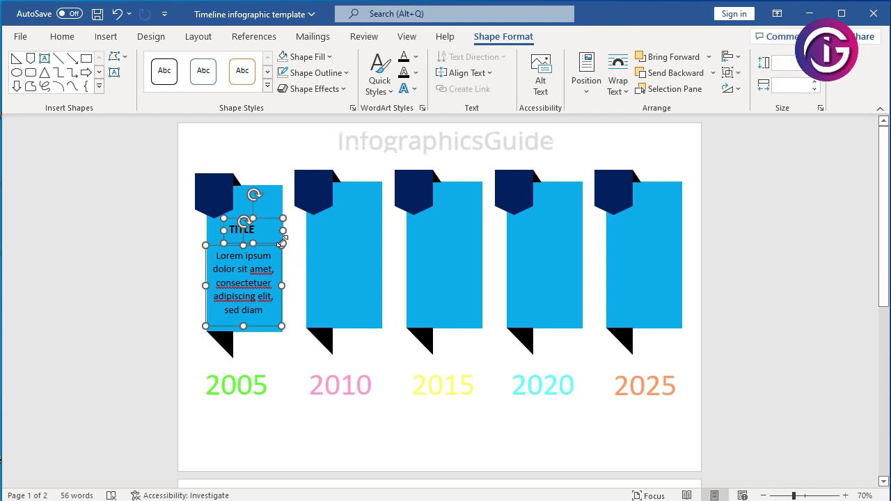
{"action": "left_click", "coordinate": [253, 251]}
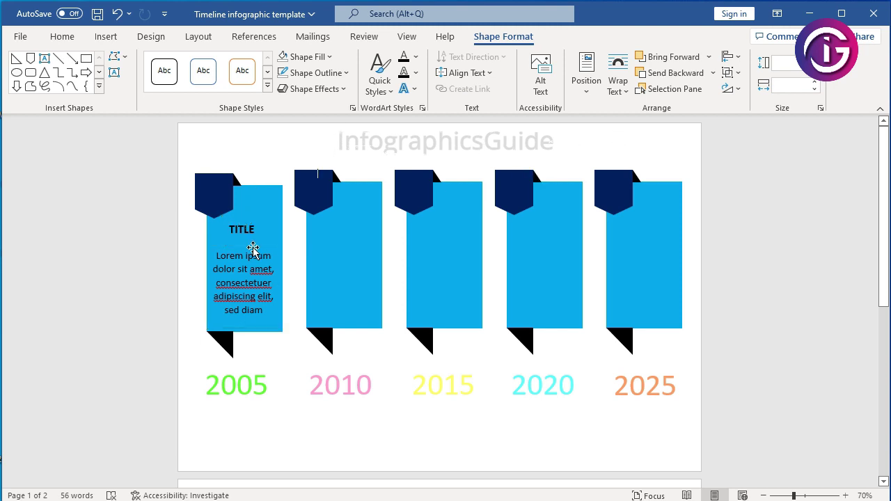
{"action": "left_click", "coordinate": [243, 229]}
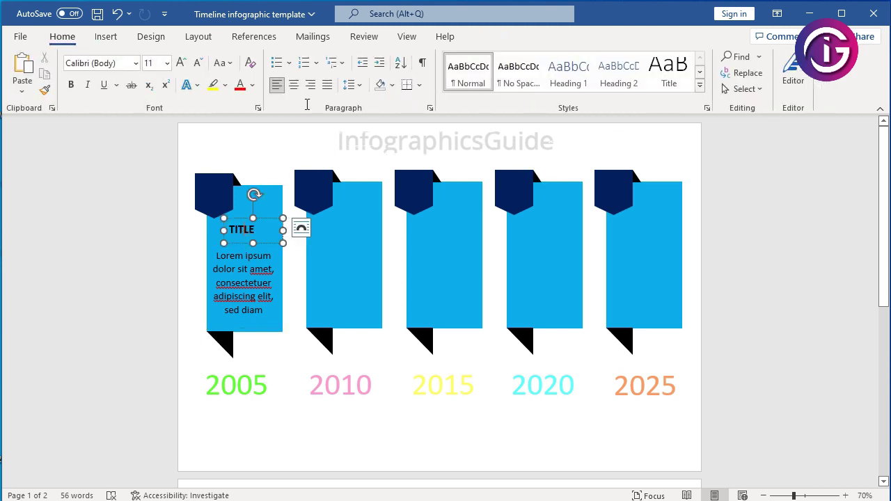
{"action": "left_click", "coordinate": [296, 88]}
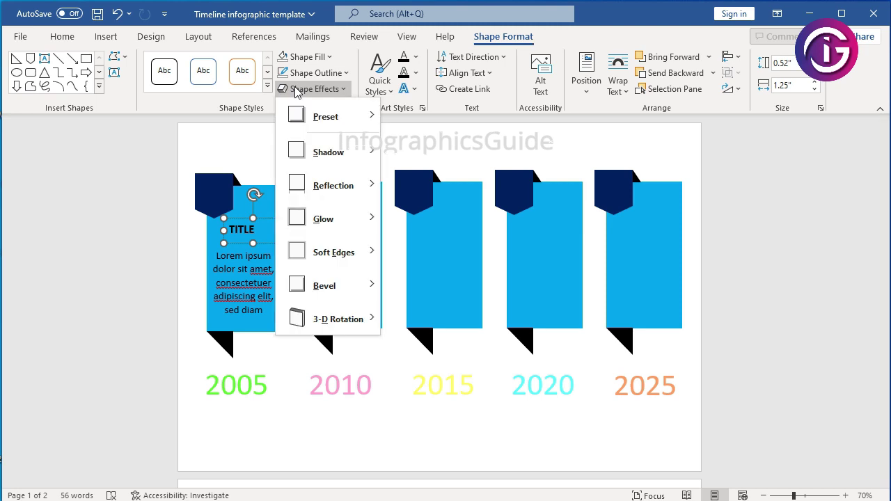
{"action": "left_click", "coordinate": [296, 89]}
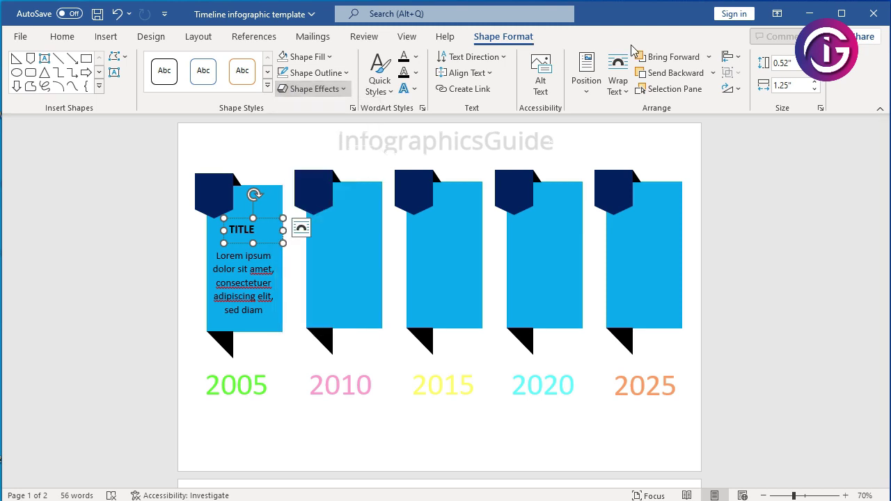
{"action": "double_click", "coordinate": [241, 229]}
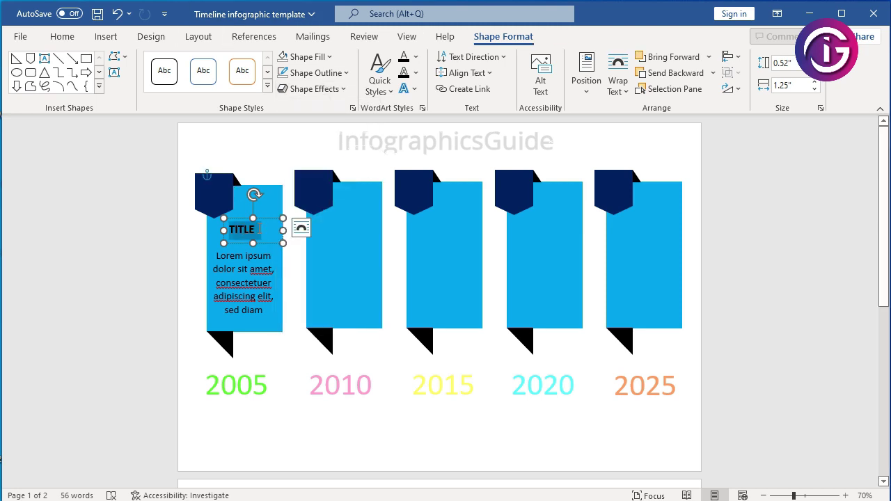
{"action": "left_click", "coordinate": [67, 41]}
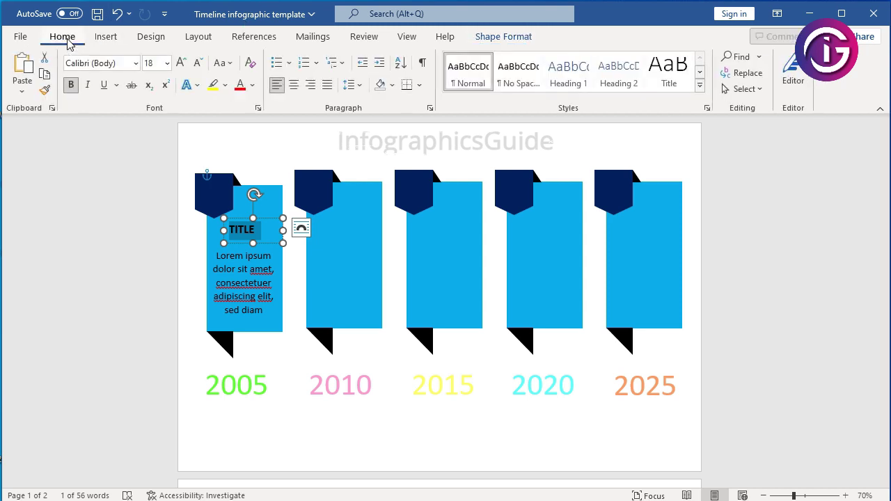
{"action": "left_click", "coordinate": [295, 89]}
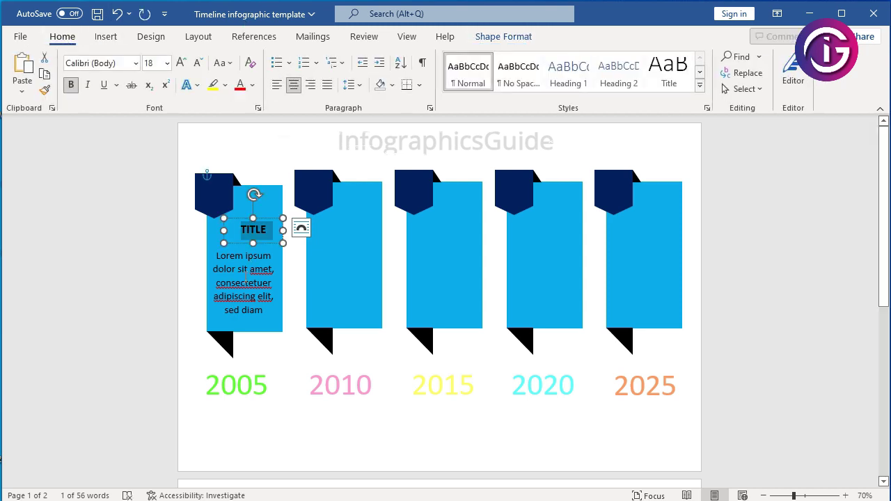
Step: Align the TITLE and Lorem ipsum boxes on the first panel to each other with Align Center
{"action": "left_click", "coordinate": [280, 278]}
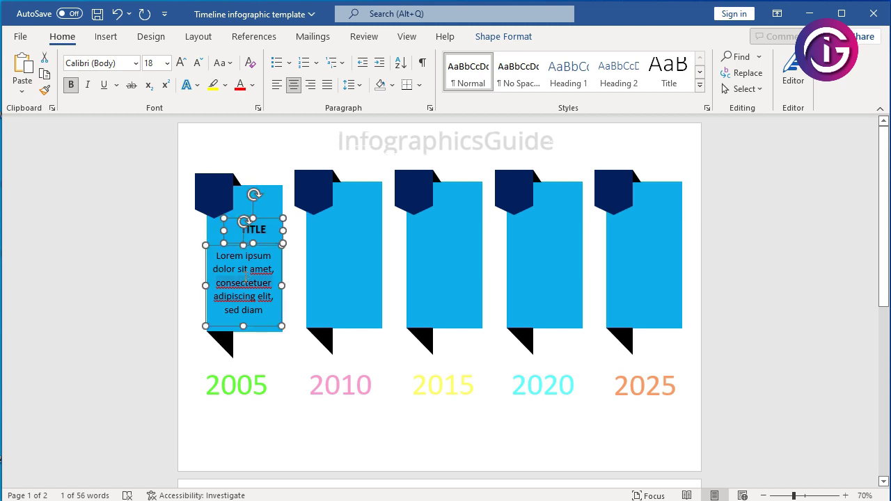
{"action": "left_click", "coordinate": [504, 42]}
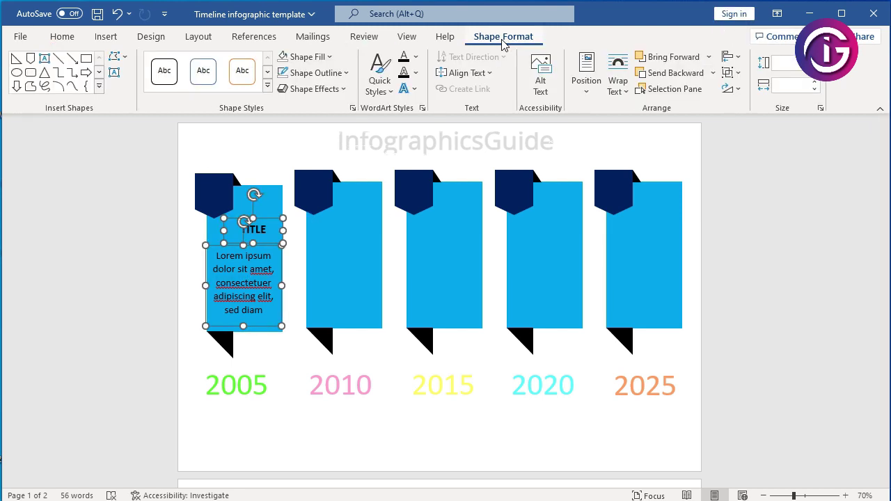
{"action": "left_click", "coordinate": [745, 61]}
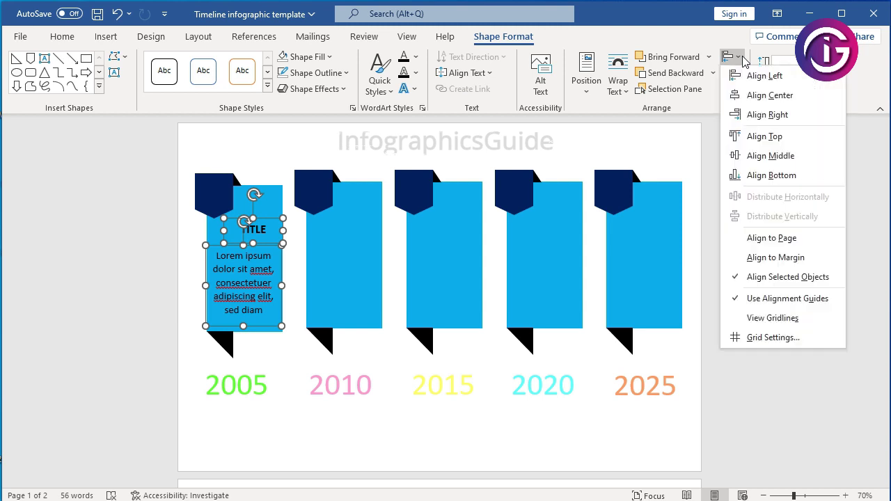
{"action": "left_click", "coordinate": [750, 96]}
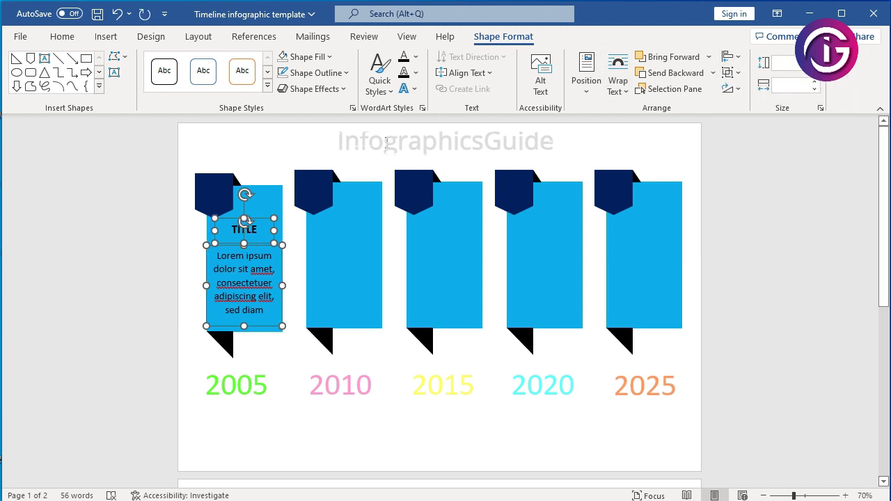
{"action": "left_click", "coordinate": [366, 421]}
{"action": "left_click", "coordinate": [396, 426]}
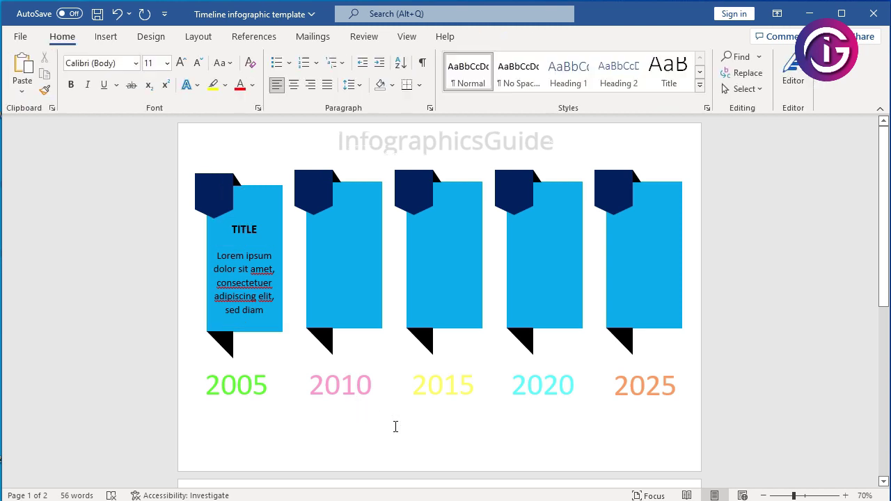
{"action": "scroll", "coordinate": [396, 427], "scroll_direction": "down", "scroll_amount": 5}
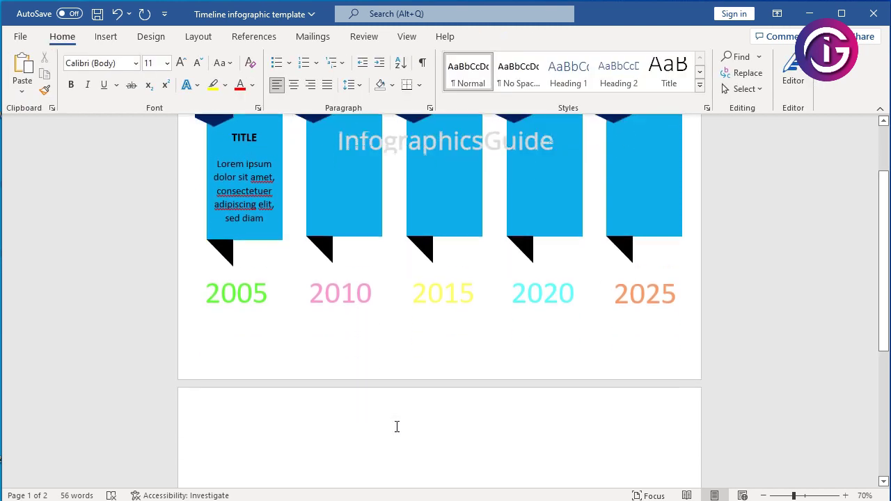
{"action": "scroll", "coordinate": [397, 427], "scroll_direction": "down", "scroll_amount": 6}
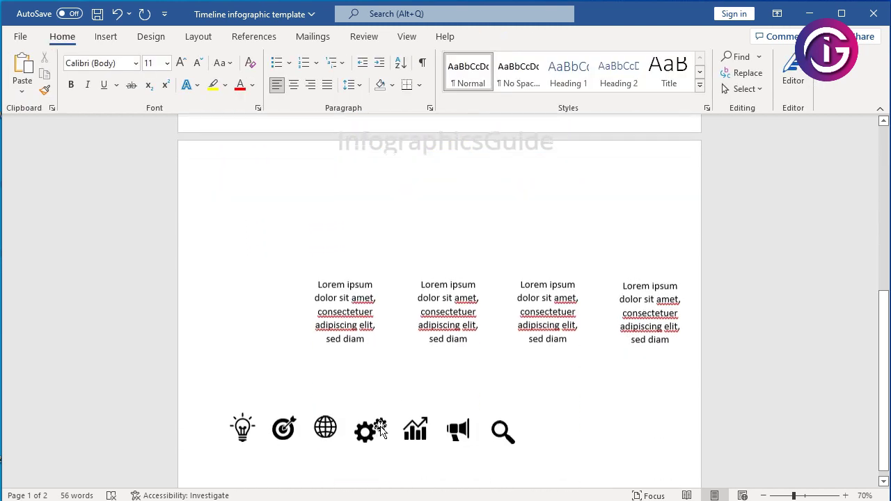
{"action": "left_click", "coordinate": [245, 426]}
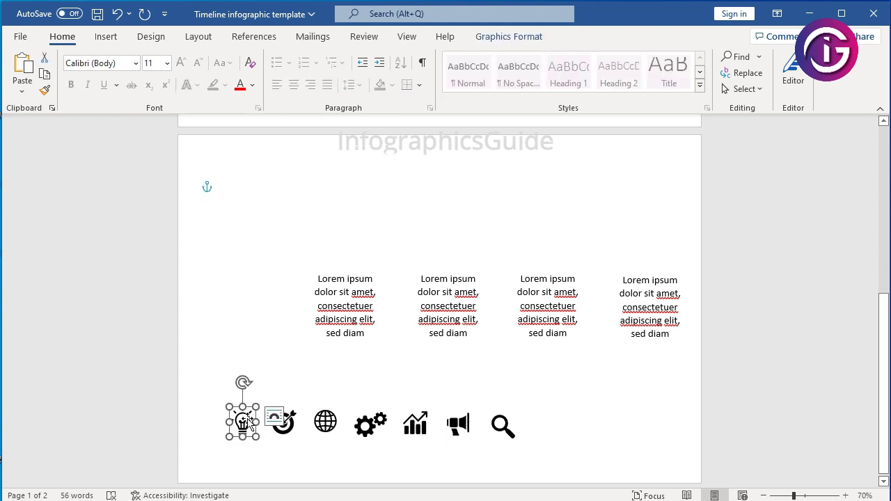
{"action": "left_click_drag", "start_coordinate": [248, 422], "coordinate": [282, 195]}
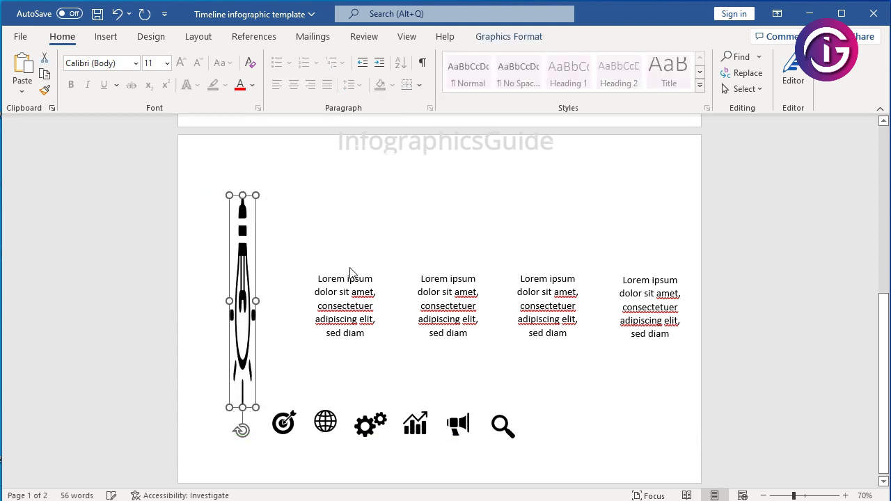
{"action": "key", "text": "ctrl+z"}
Step: Move the light bulb icon from page 2 onto the navy tag of the first panel
{"action": "left_click", "coordinate": [243, 427]}
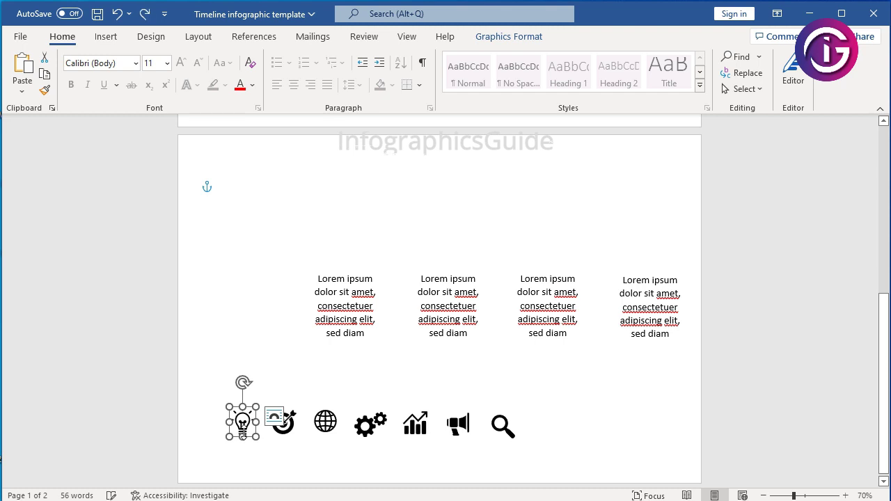
{"action": "left_click_drag", "start_coordinate": [245, 427], "coordinate": [298, 198]}
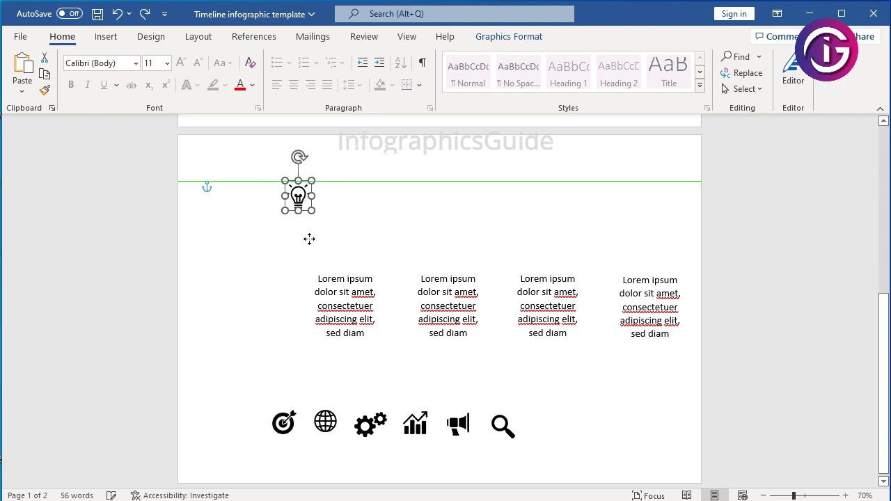
{"action": "scroll", "coordinate": [317, 250], "scroll_direction": "up", "scroll_amount": 9}
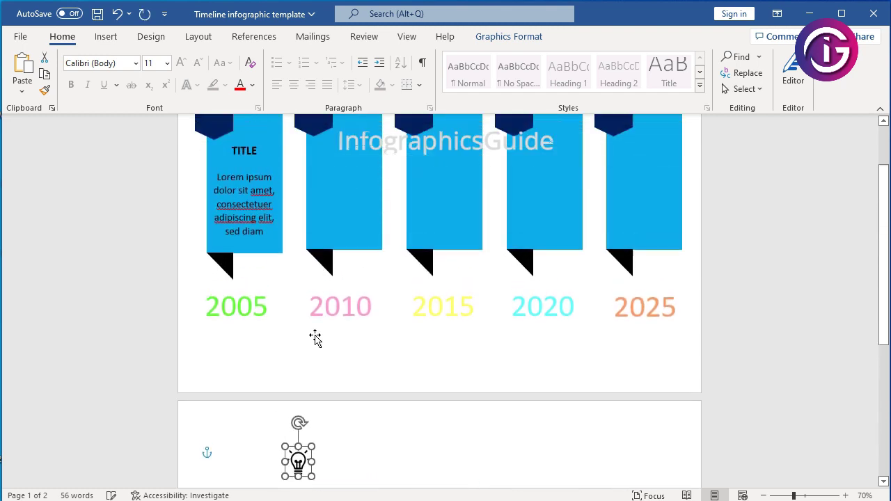
{"action": "scroll", "coordinate": [310, 446], "scroll_direction": "down", "scroll_amount": 1}
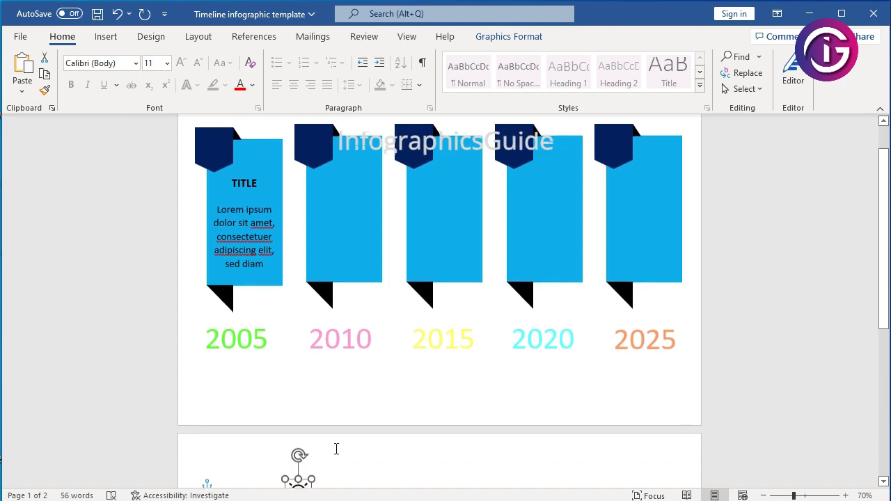
{"action": "scroll", "coordinate": [327, 457], "scroll_direction": "down", "scroll_amount": 1}
{"action": "left_click_drag", "start_coordinate": [307, 468], "coordinate": [215, 125]}
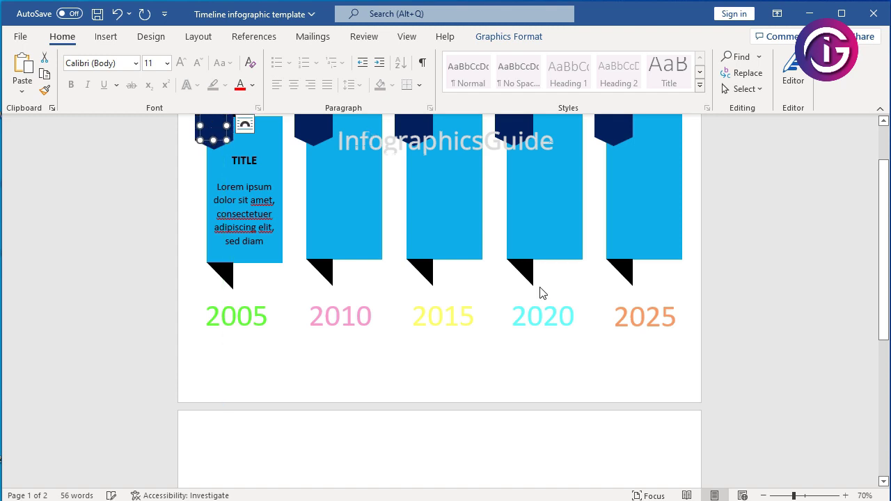
{"action": "scroll", "coordinate": [857, 372], "scroll_direction": "up", "scroll_amount": 2}
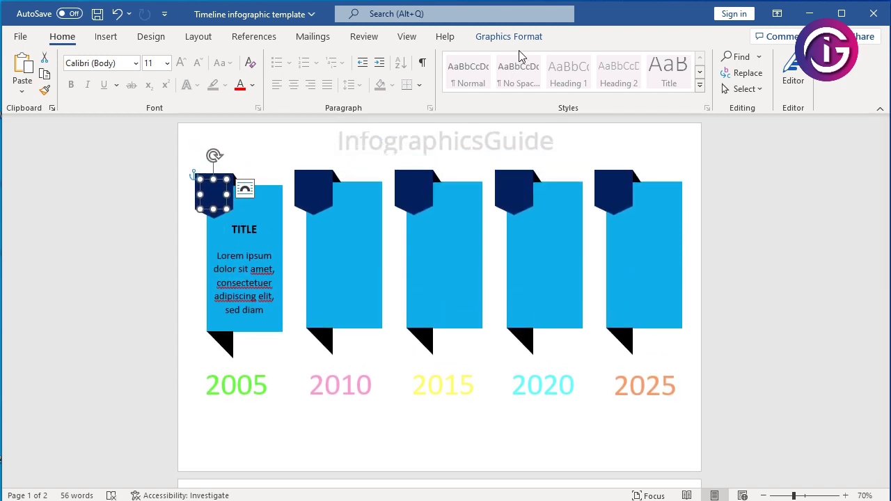
Step: Bring the light bulb icon to the front of the first panel's navy tag
{"action": "left_click", "coordinate": [509, 36]}
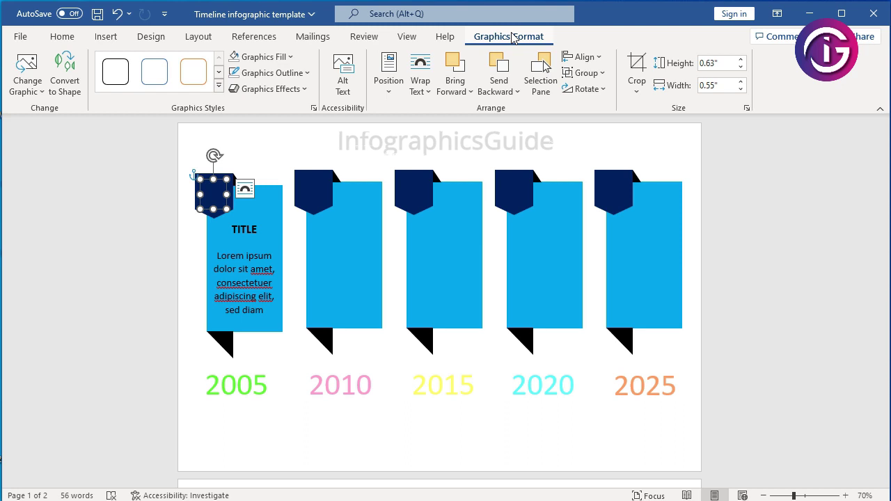
{"action": "left_click", "coordinate": [471, 93]}
{"action": "left_click", "coordinate": [497, 130]}
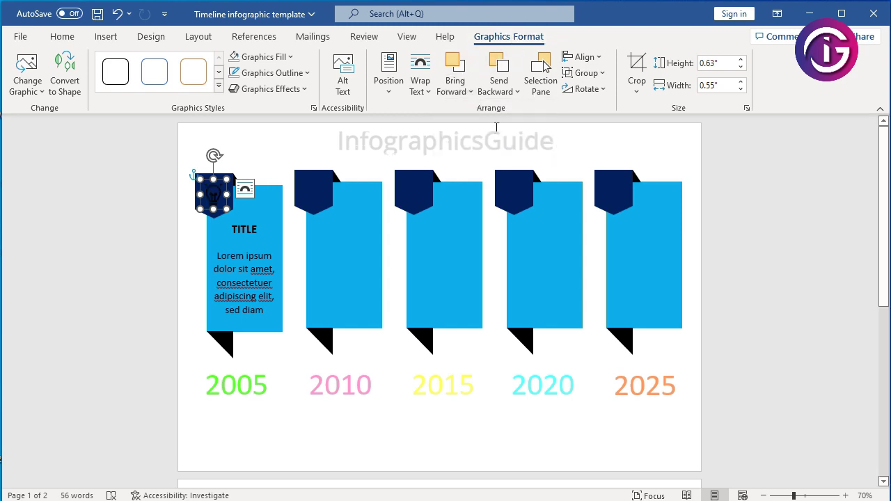
Step: Fill the light bulb icon with white and nudge it slightly up within the navy tag
{"action": "left_click", "coordinate": [292, 57]}
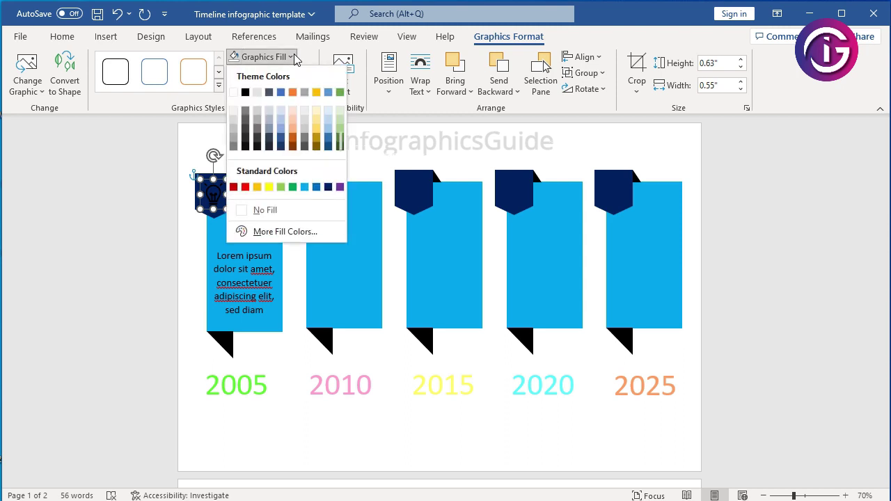
{"action": "left_click", "coordinate": [234, 92]}
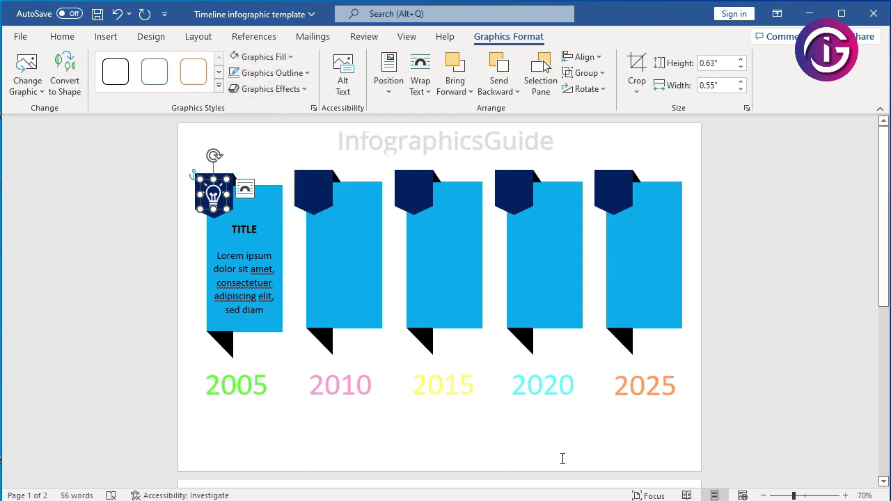
{"action": "key", "text": "Up"}
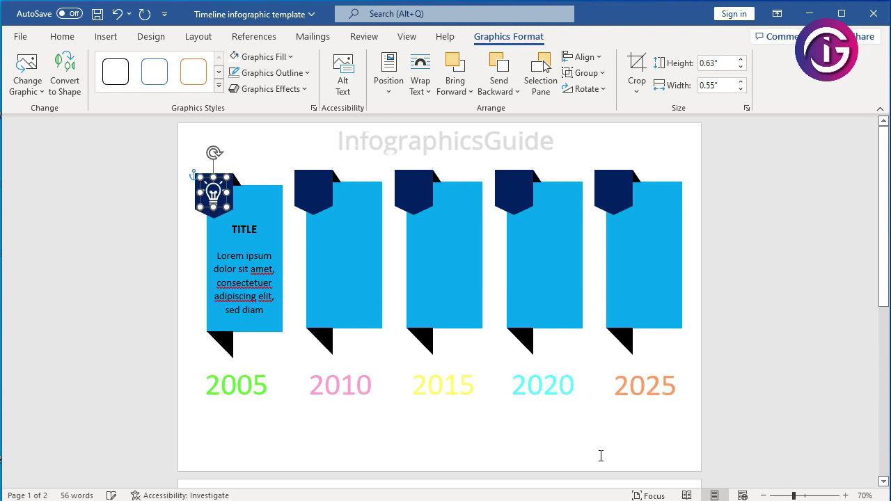
{"action": "left_click", "coordinate": [793, 379]}
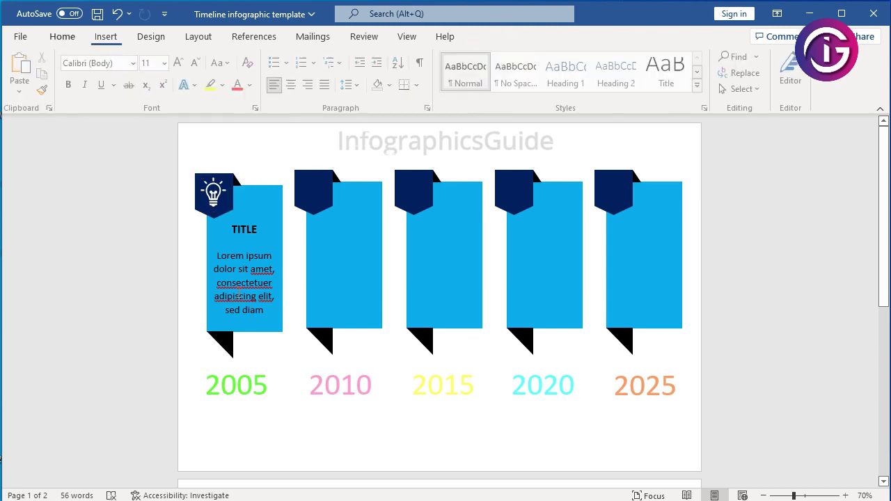
Step: Nudge the Lorem ipsum text box on the first panel slightly up towards the TITLE
{"action": "left_click", "coordinate": [244, 250]}
{"action": "left_click", "coordinate": [247, 245]}
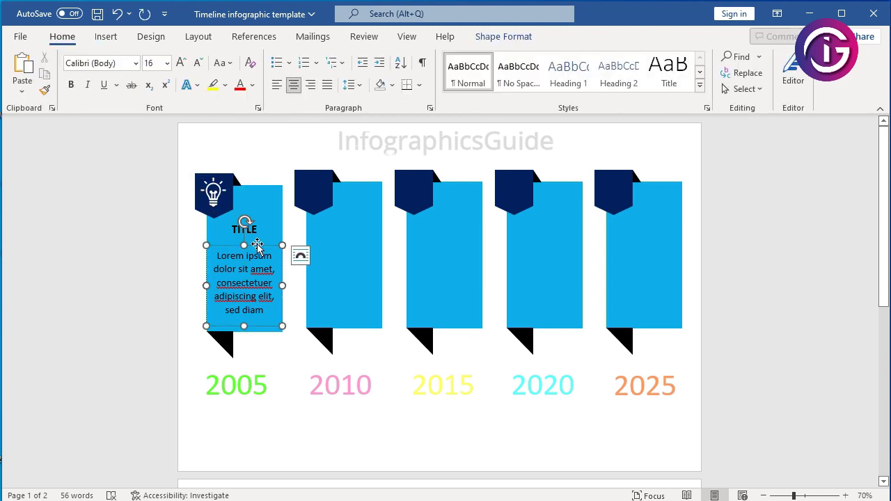
{"action": "key", "text": "Up"}
{"action": "key", "text": "Up"}
{"action": "key", "text": "Up"}
{"action": "key", "text": "Up"}
{"action": "key", "text": "Up"}
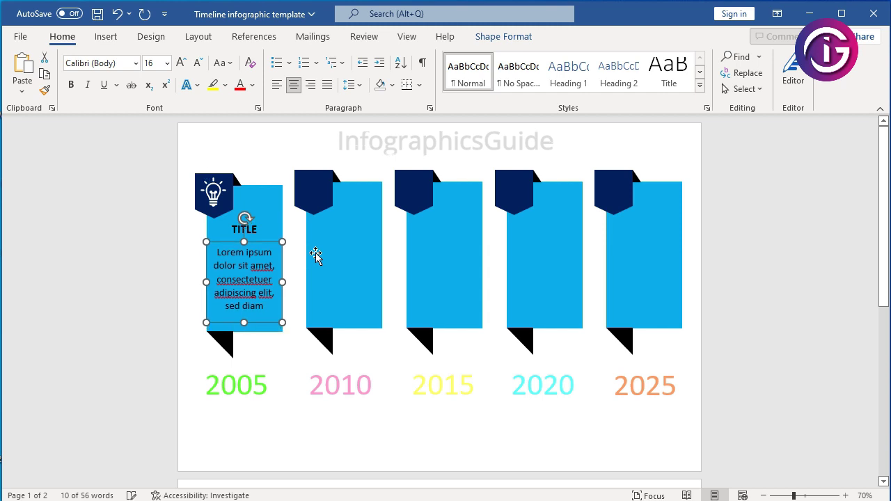
{"action": "left_click", "coordinate": [311, 388]}
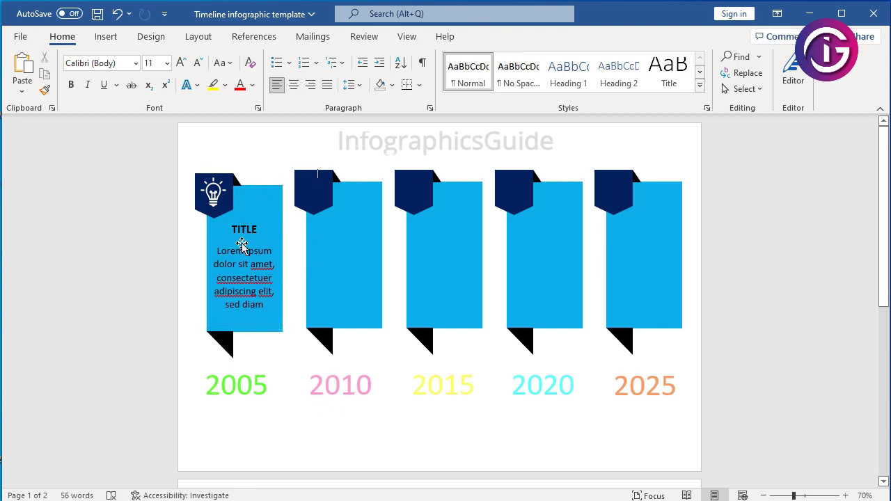
Step: Change the text colour of the 2005 year label to the standard Dark Blue
{"action": "left_click", "coordinate": [248, 394]}
{"action": "key", "text": "ctrl+a"}
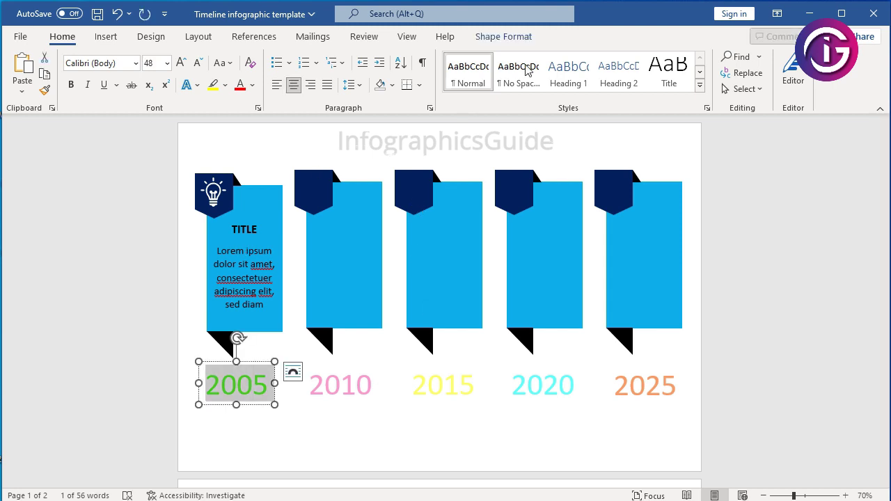
{"action": "left_click", "coordinate": [521, 38]}
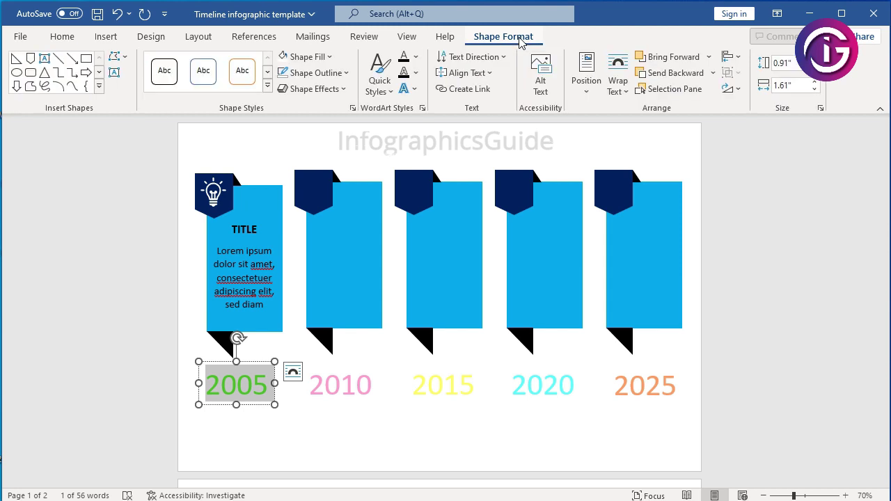
{"action": "left_click", "coordinate": [415, 57]}
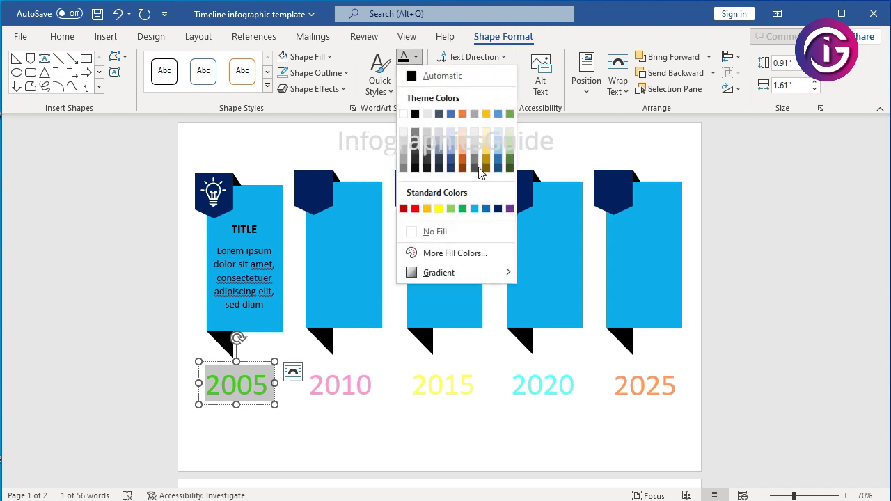
{"action": "left_click", "coordinate": [498, 214]}
{"action": "key", "text": "ctrl+z"}
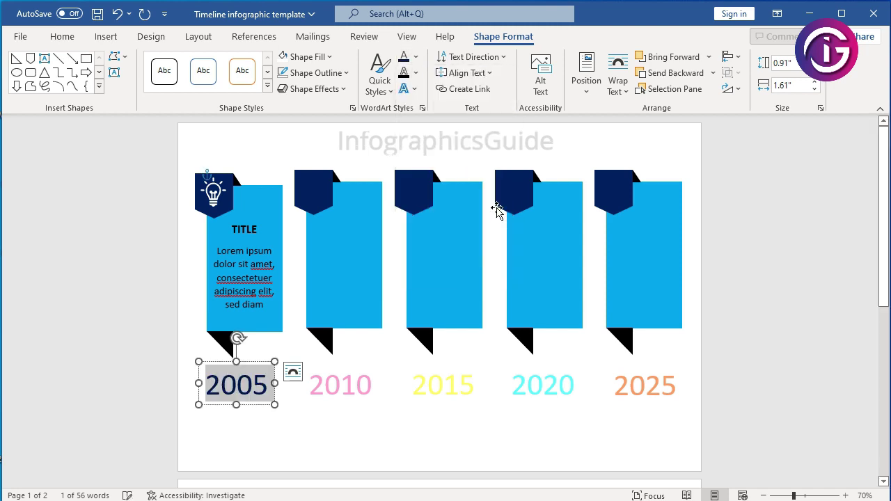
Step: Fill the second panel's tag with standard Green and its rectangular body with Light Green
{"action": "left_click", "coordinate": [320, 194]}
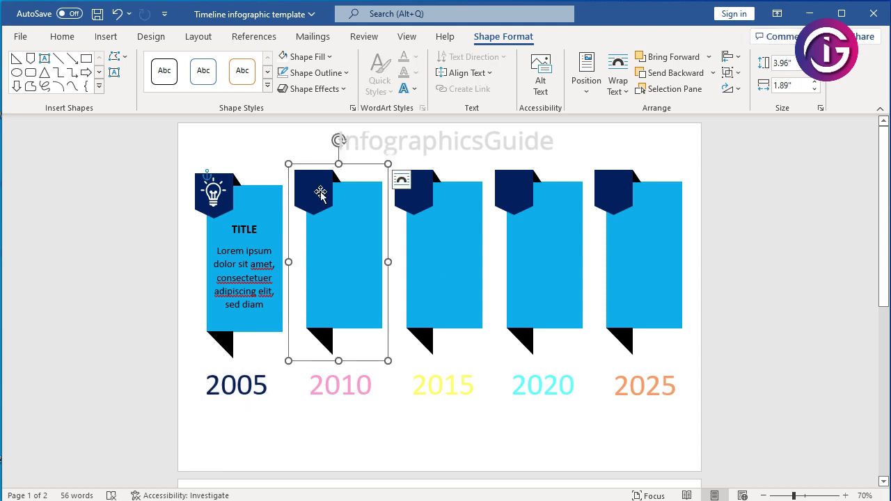
{"action": "left_click", "coordinate": [320, 193]}
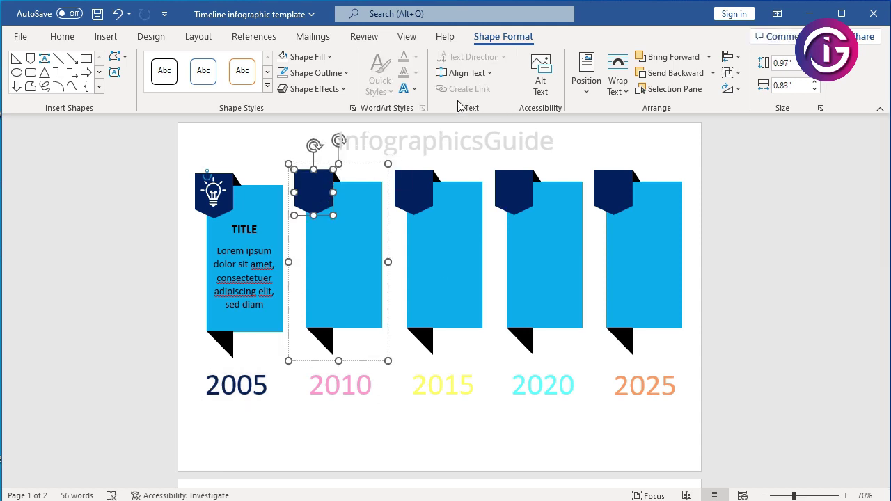
{"action": "left_click", "coordinate": [331, 59]}
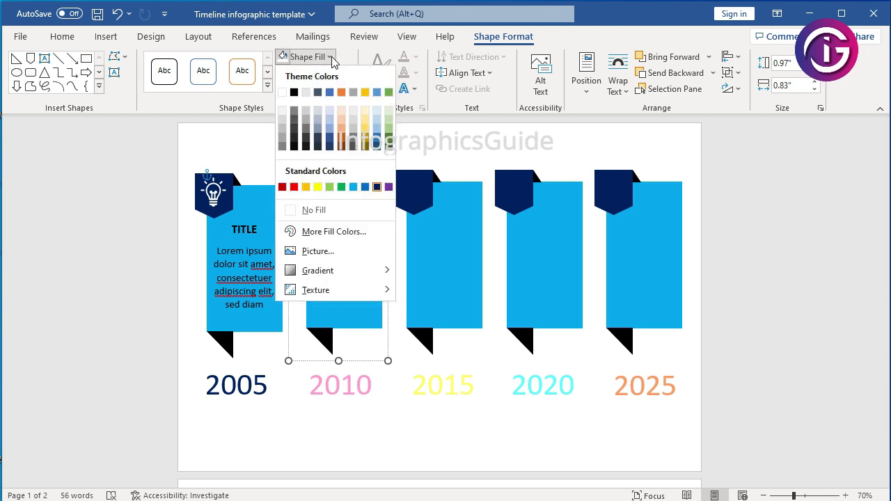
{"action": "left_click", "coordinate": [345, 188]}
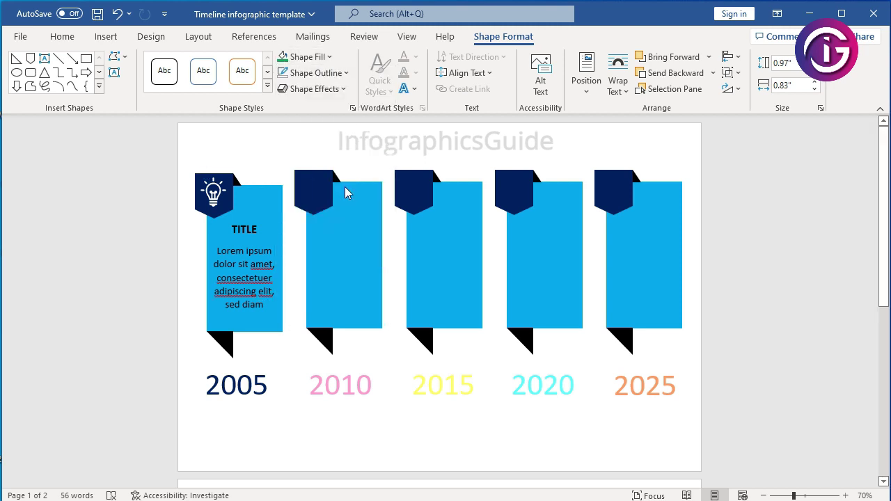
{"action": "left_click", "coordinate": [348, 286]}
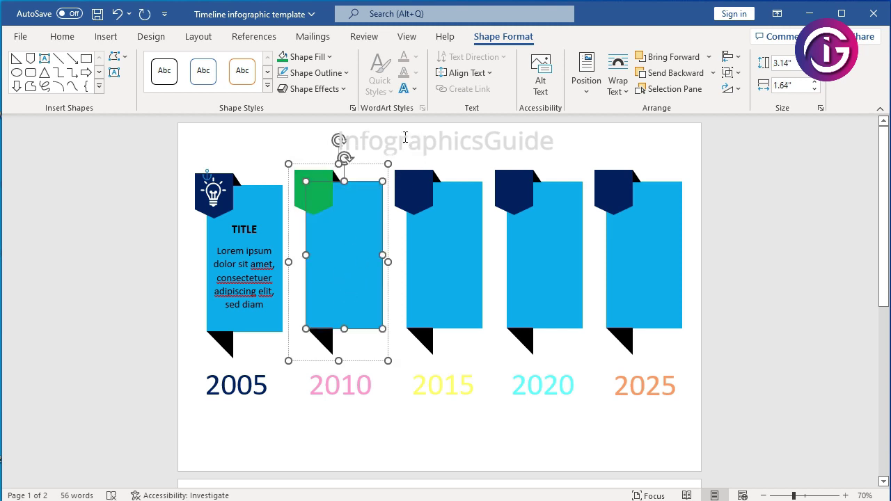
{"action": "left_click", "coordinate": [333, 57]}
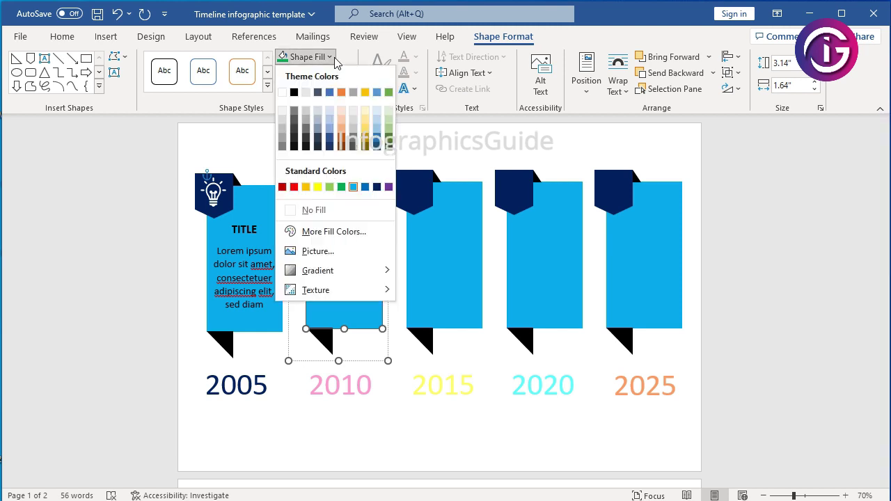
{"action": "left_click", "coordinate": [332, 191]}
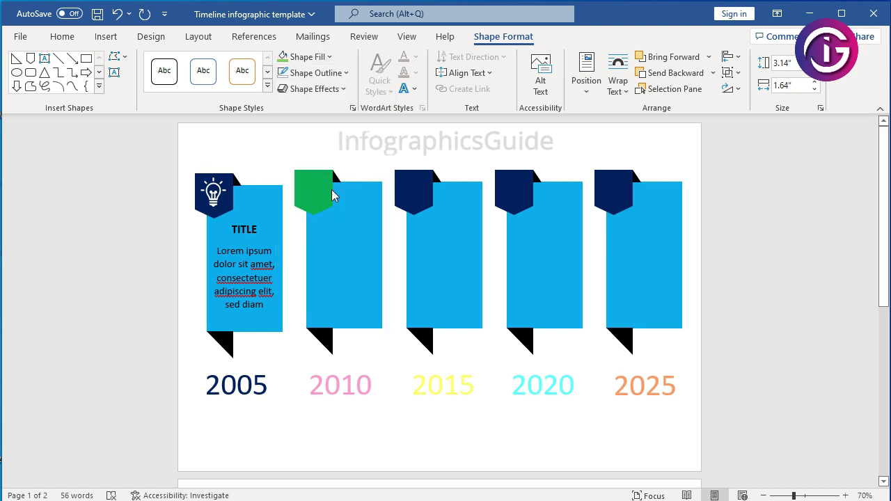
{"action": "left_click", "coordinate": [417, 146]}
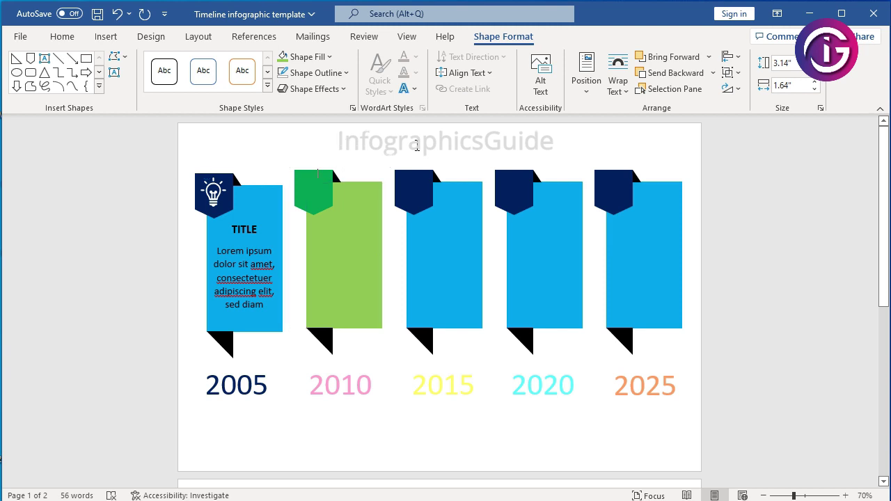
Step: Fill the third panel's tag with Dark Red and its rectangular body with standard Red
{"action": "left_click", "coordinate": [416, 200]}
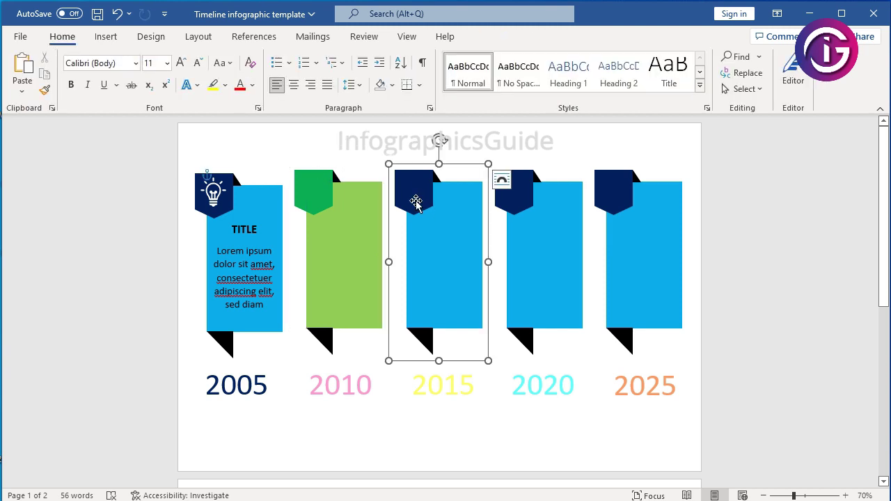
{"action": "left_click", "coordinate": [415, 201]}
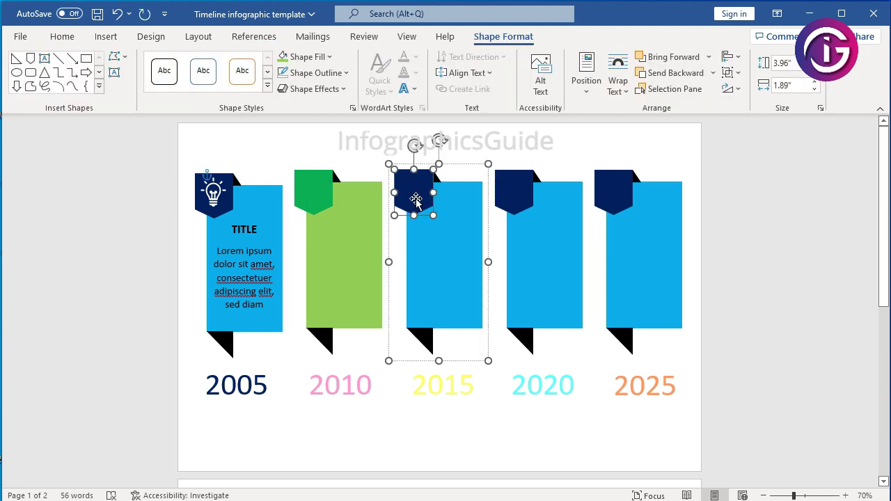
{"action": "left_click", "coordinate": [330, 57]}
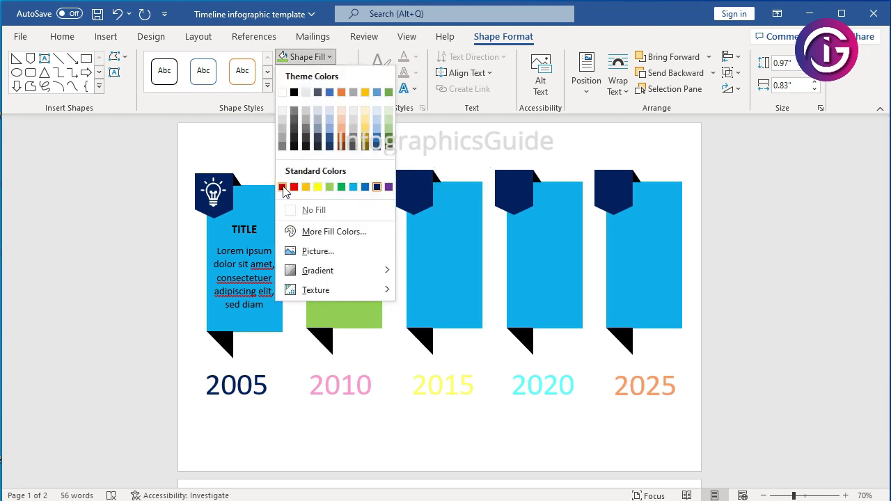
{"action": "left_click", "coordinate": [283, 187]}
{"action": "left_click", "coordinate": [470, 240]}
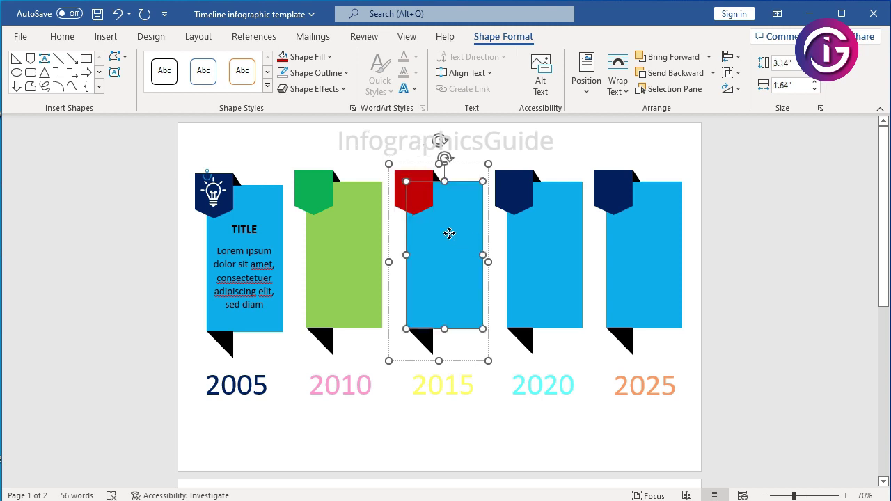
{"action": "left_click", "coordinate": [330, 58]}
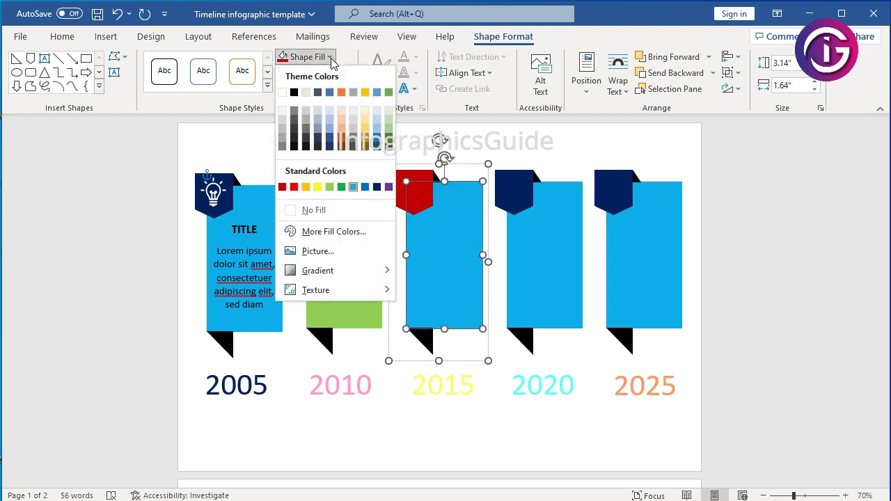
{"action": "left_click", "coordinate": [294, 187]}
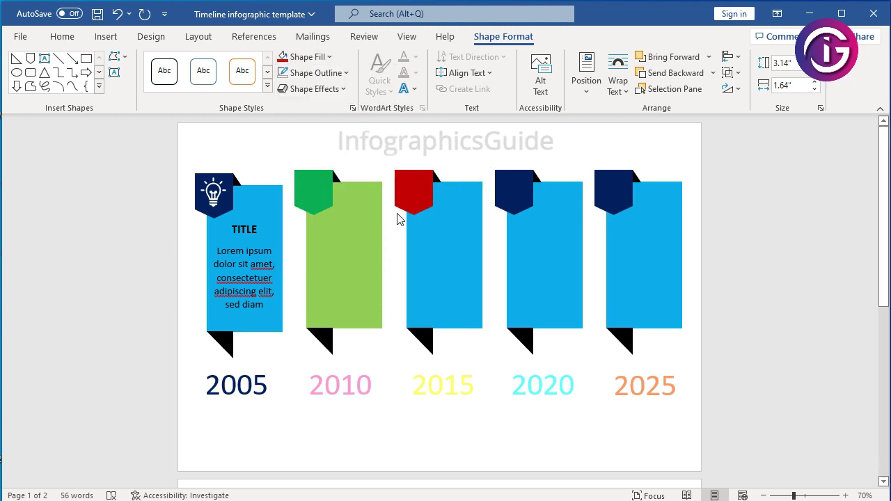
Step: Fill the fourth panel's tag with Orange, Accent 2 and its rectangular body with the standard yellow-orange
{"action": "left_click", "coordinate": [519, 197]}
{"action": "left_click", "coordinate": [514, 191]}
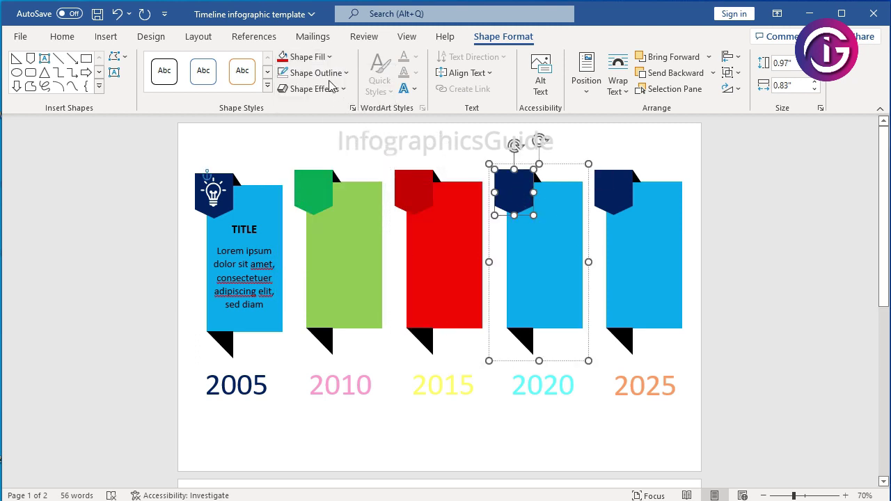
{"action": "left_click", "coordinate": [330, 59]}
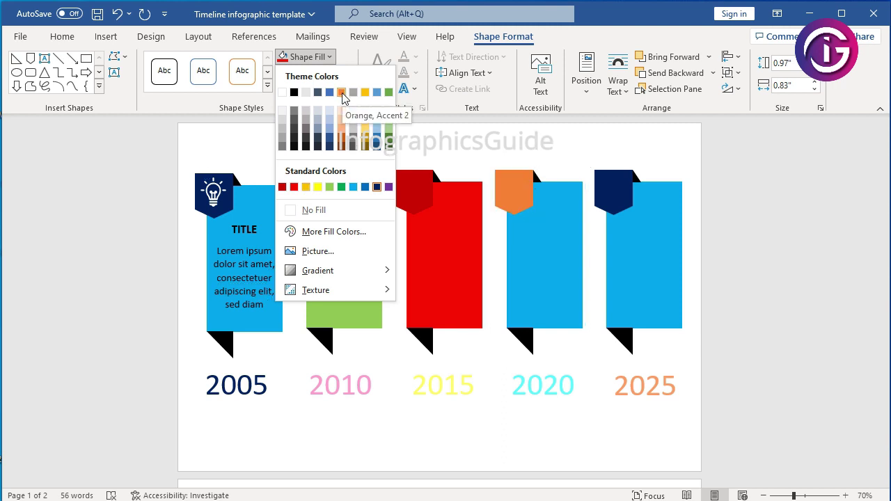
{"action": "left_click", "coordinate": [341, 93]}
{"action": "left_click", "coordinate": [572, 270]}
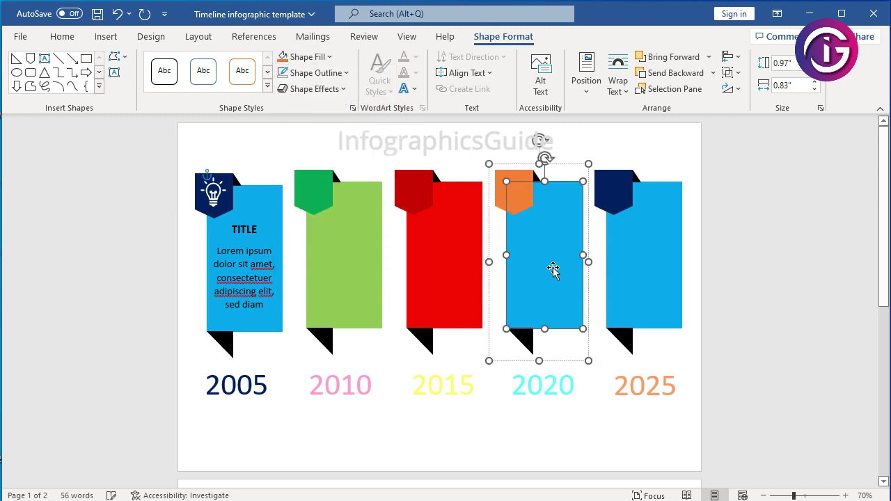
{"action": "left_click", "coordinate": [330, 57]}
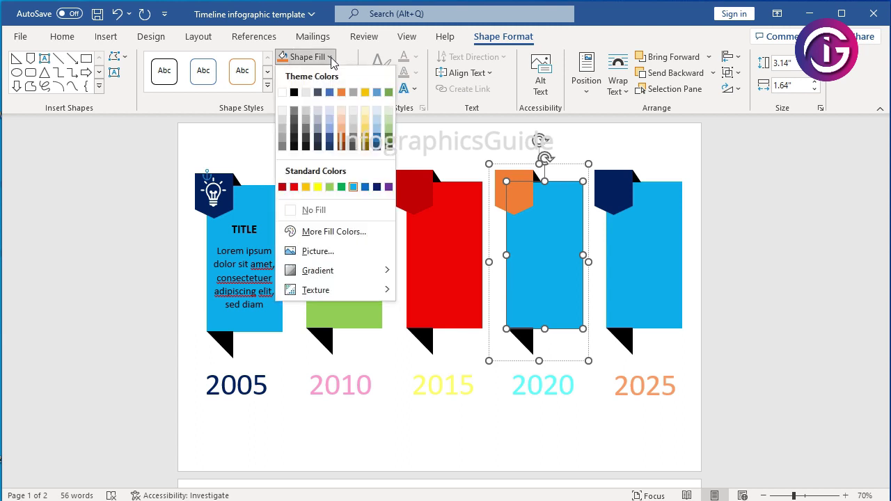
{"action": "left_click", "coordinate": [306, 188]}
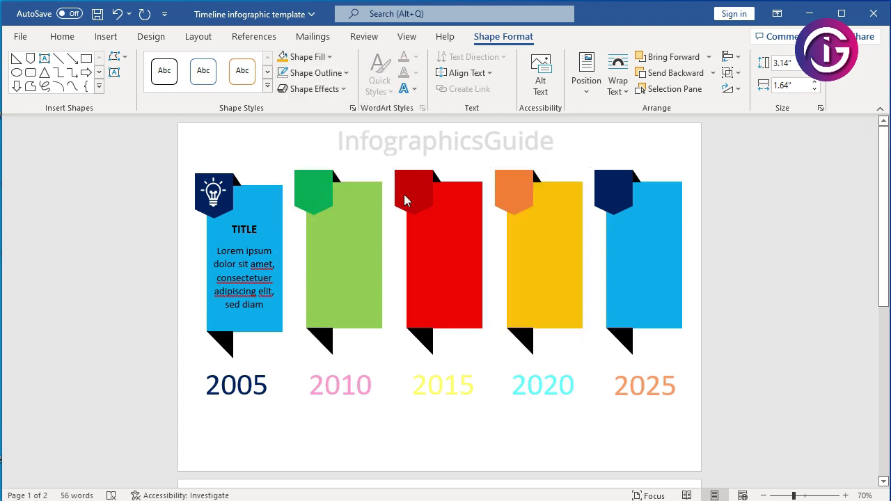
Step: Fill the fifth panel's tag with a dark purple from the standard colour honeycomb
{"action": "left_click", "coordinate": [621, 195]}
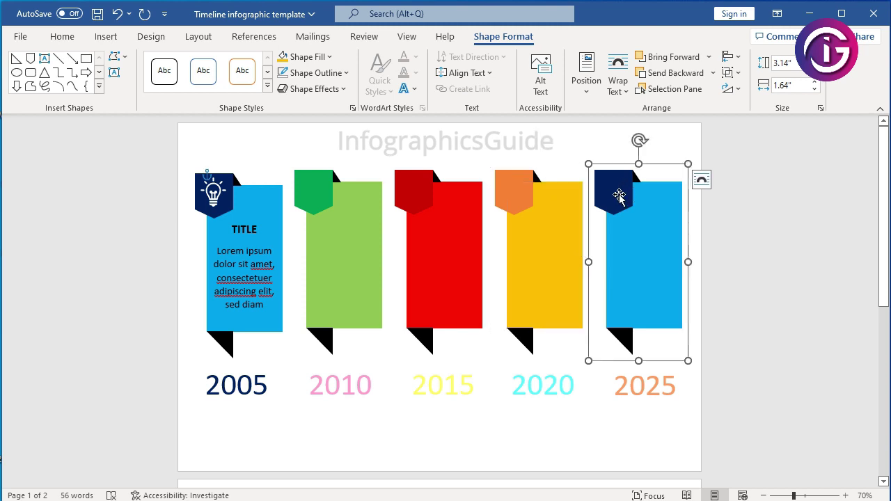
{"action": "left_click", "coordinate": [619, 195]}
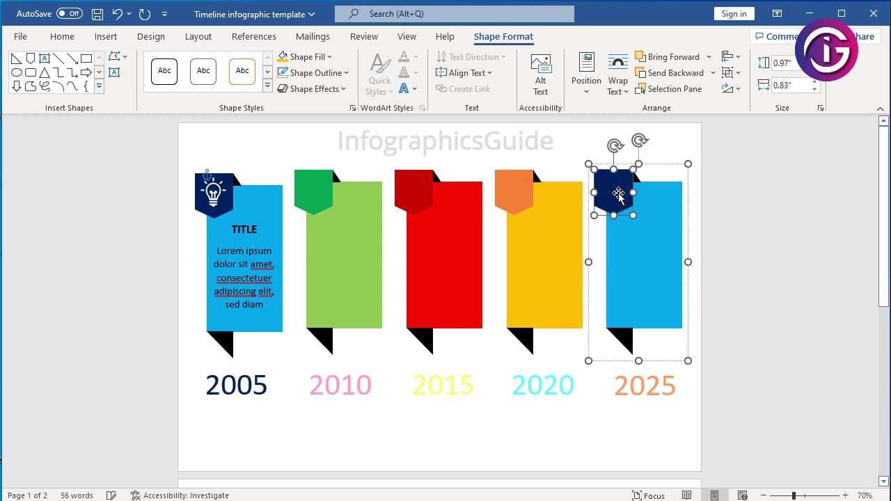
{"action": "left_click", "coordinate": [330, 58]}
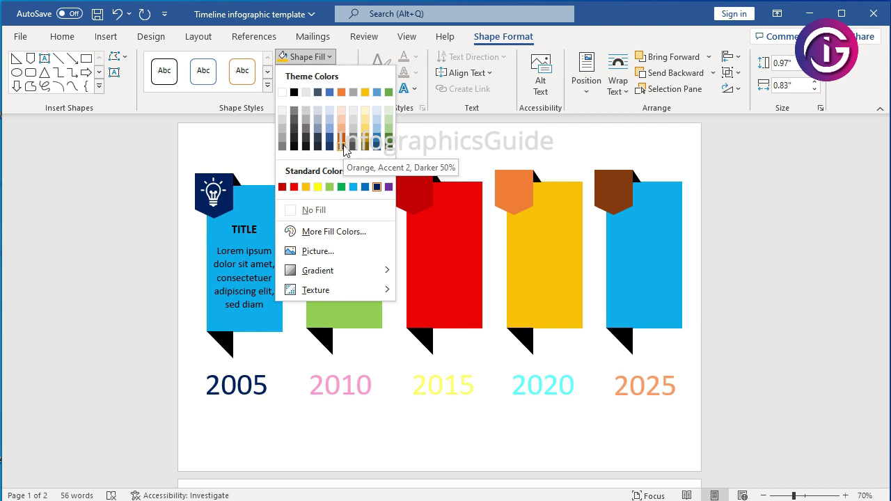
{"action": "left_click", "coordinate": [334, 232]}
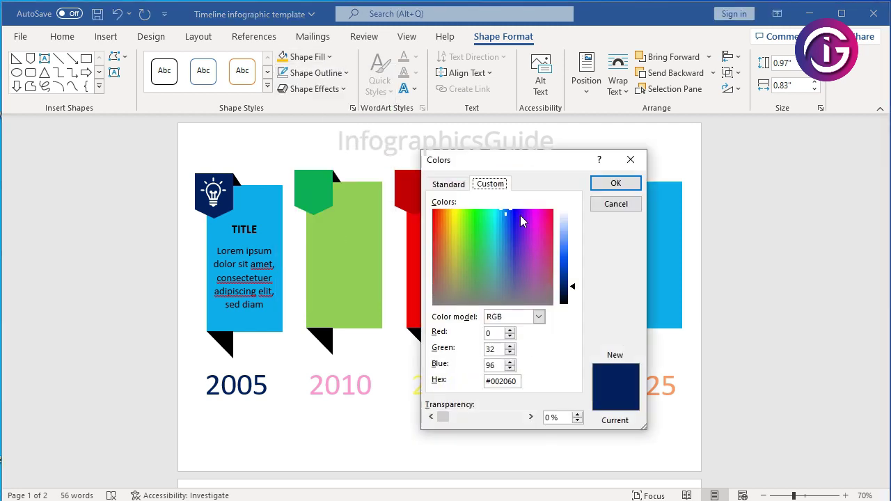
{"action": "left_click", "coordinate": [446, 184]}
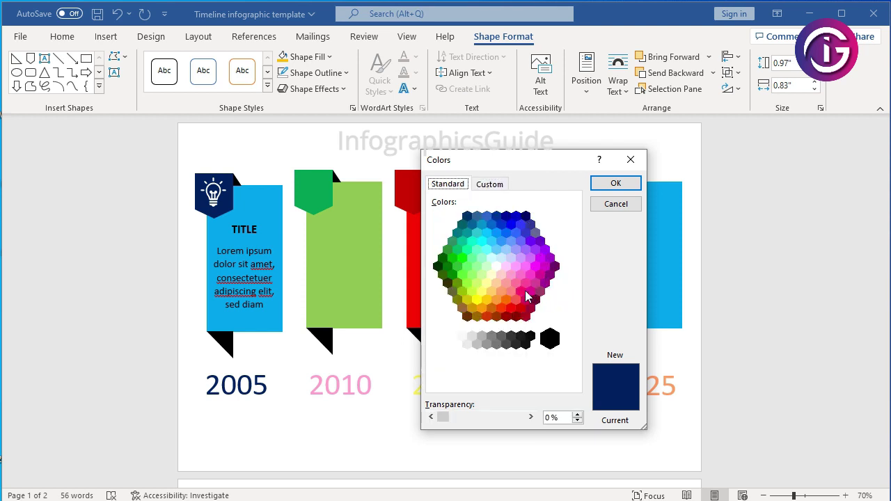
{"action": "left_click", "coordinate": [544, 284]}
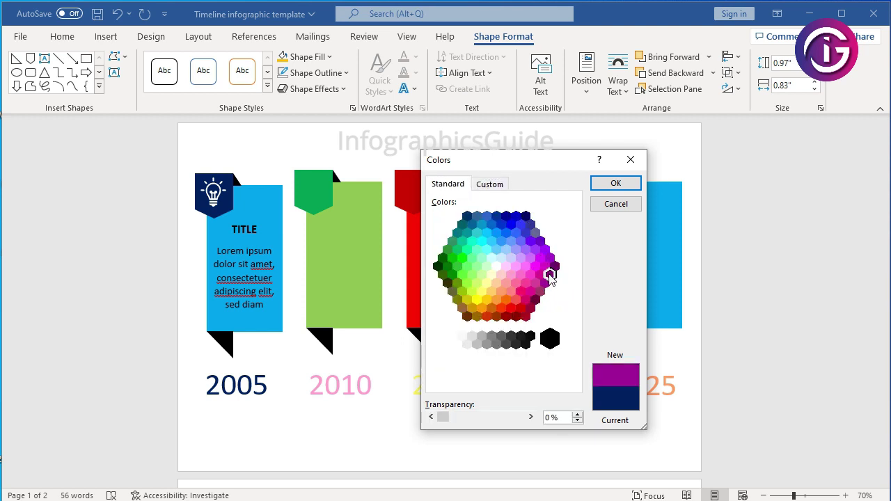
{"action": "left_click", "coordinate": [549, 274]}
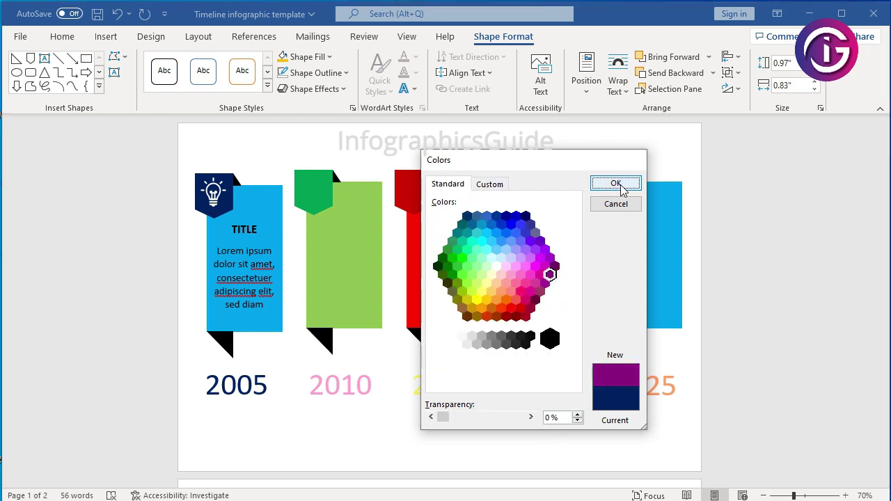
{"action": "left_click", "coordinate": [618, 185]}
Step: Fill the fifth panel's rectangular body with a magenta pink from the standard colour honeycomb
{"action": "left_click", "coordinate": [653, 274]}
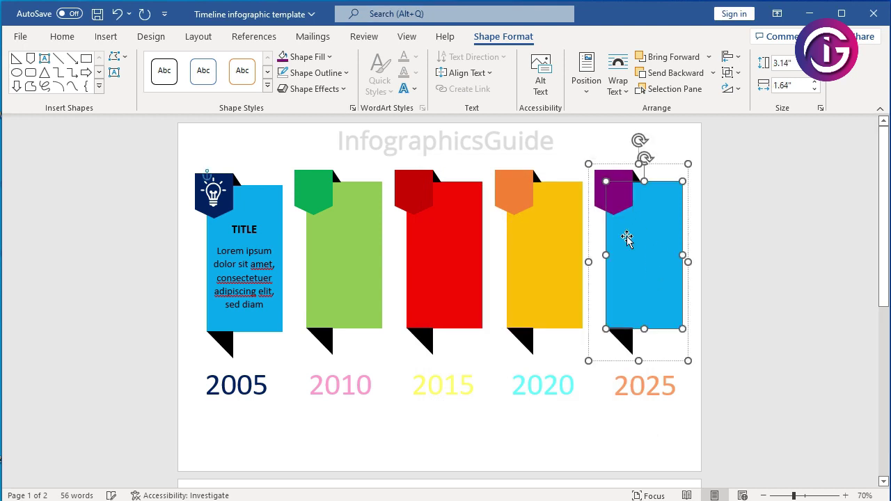
{"action": "left_click", "coordinate": [332, 62]}
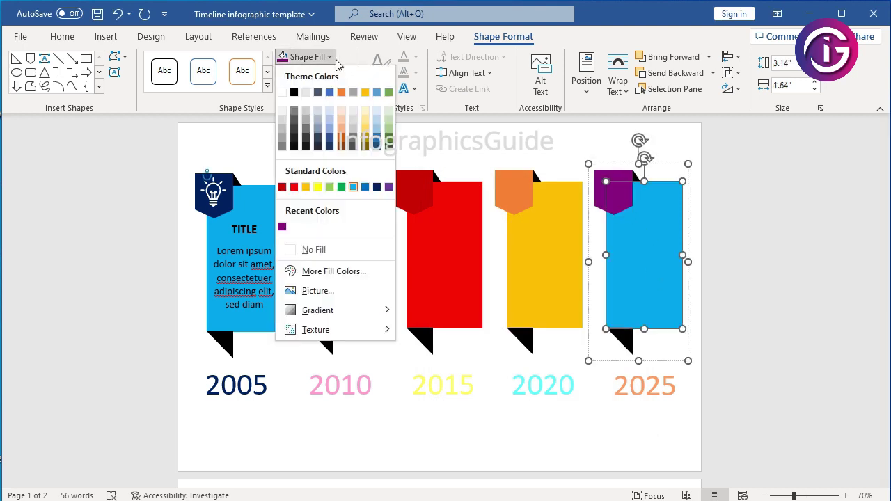
{"action": "left_click", "coordinate": [317, 272]}
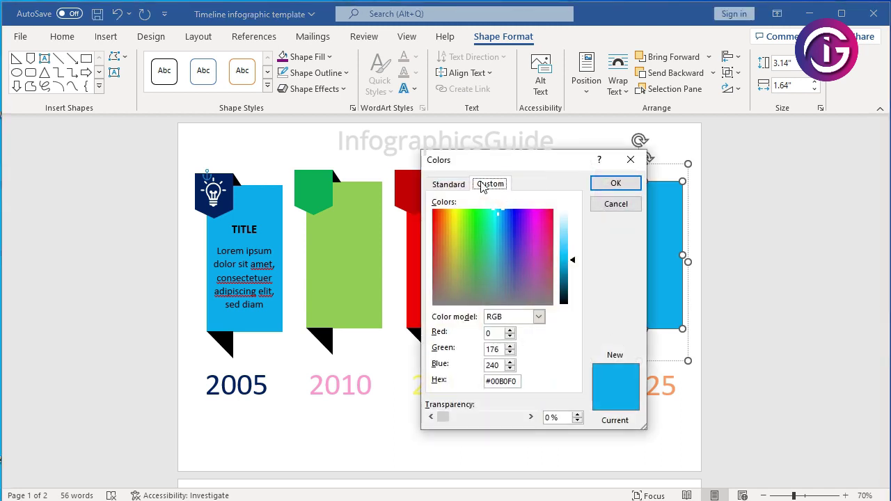
{"action": "left_click", "coordinate": [456, 186]}
{"action": "left_click", "coordinate": [534, 284]}
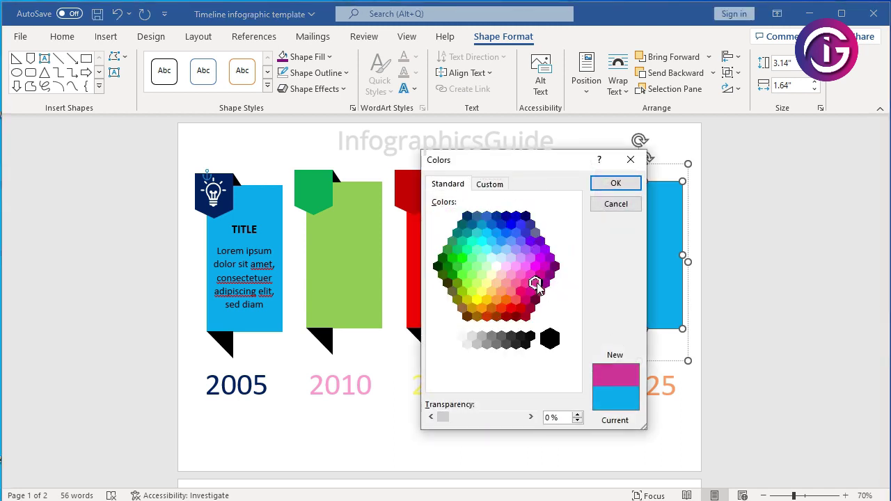
{"action": "left_click", "coordinate": [530, 291]}
{"action": "left_click", "coordinate": [535, 283]}
{"action": "left_click", "coordinate": [616, 183]}
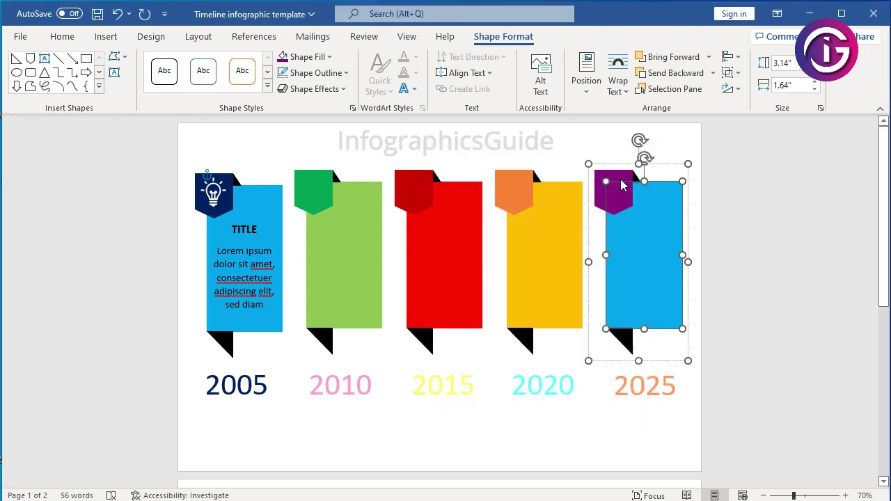
Step: Set the first panel's description text colour to theme White
{"action": "left_click", "coordinate": [734, 235]}
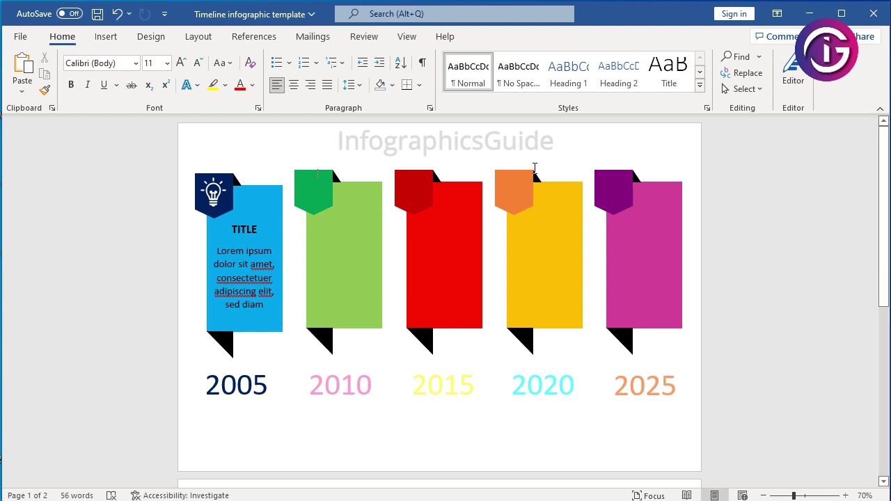
{"action": "left_click", "coordinate": [243, 235]}
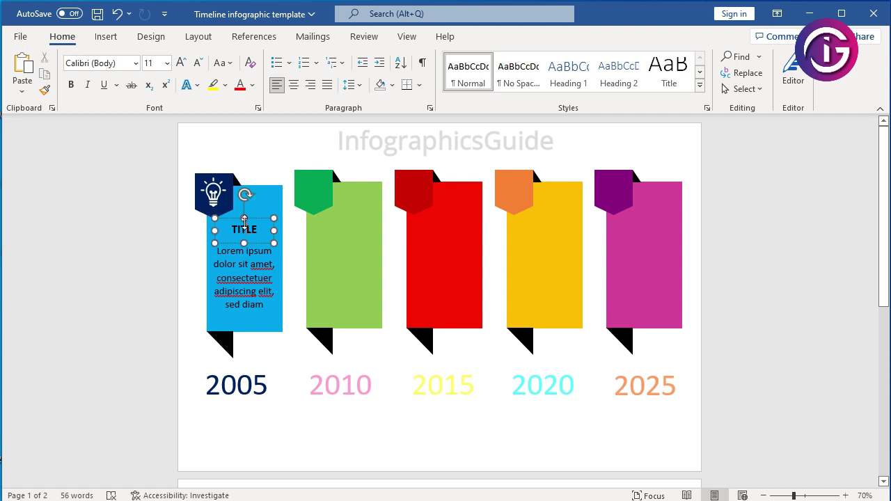
{"action": "left_click", "coordinate": [262, 284]}
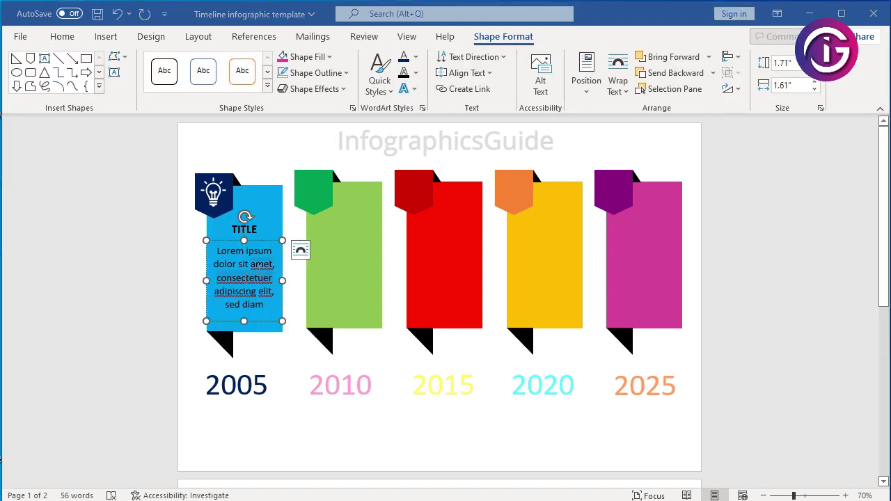
{"action": "key", "text": "ctrl+a"}
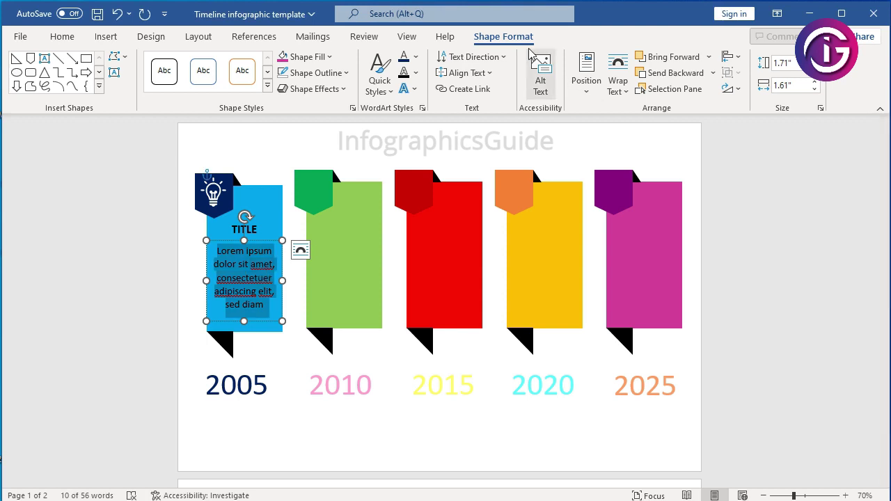
{"action": "left_click", "coordinate": [417, 58]}
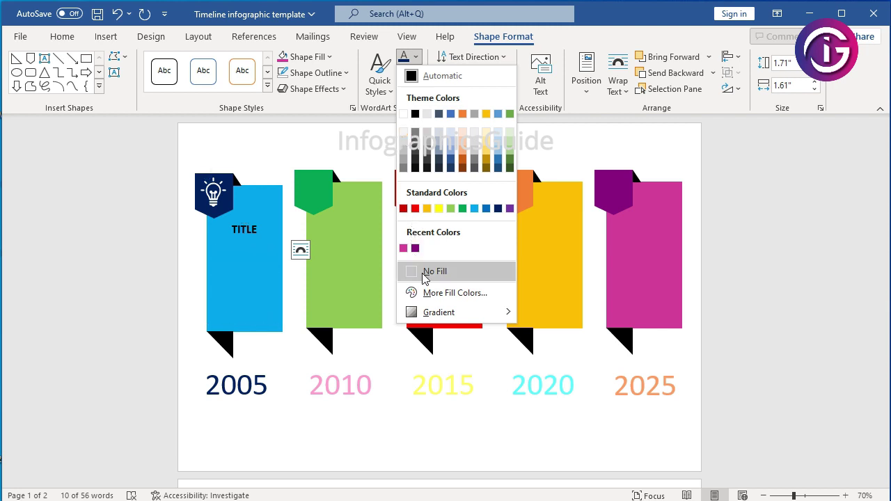
{"action": "left_click", "coordinate": [403, 113]}
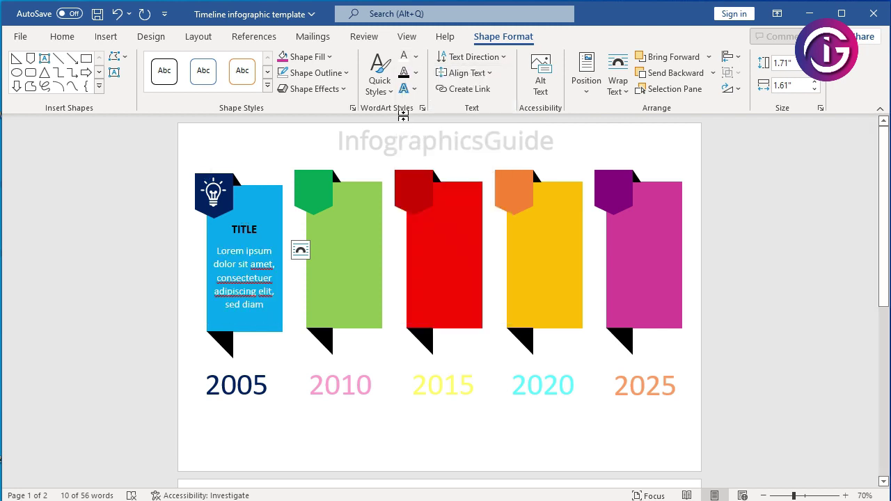
Step: Set the first panel's TITLE text colour to white to match its description
{"action": "left_click", "coordinate": [259, 230]}
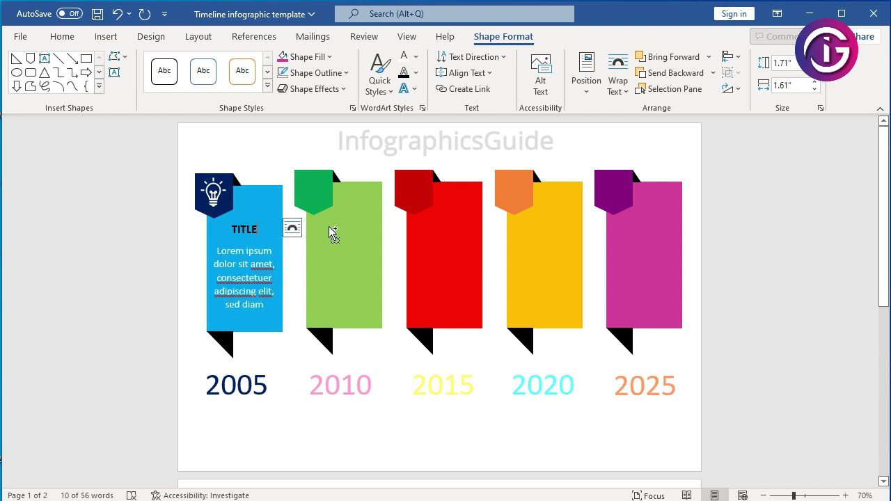
{"action": "double_click", "coordinate": [244, 229]}
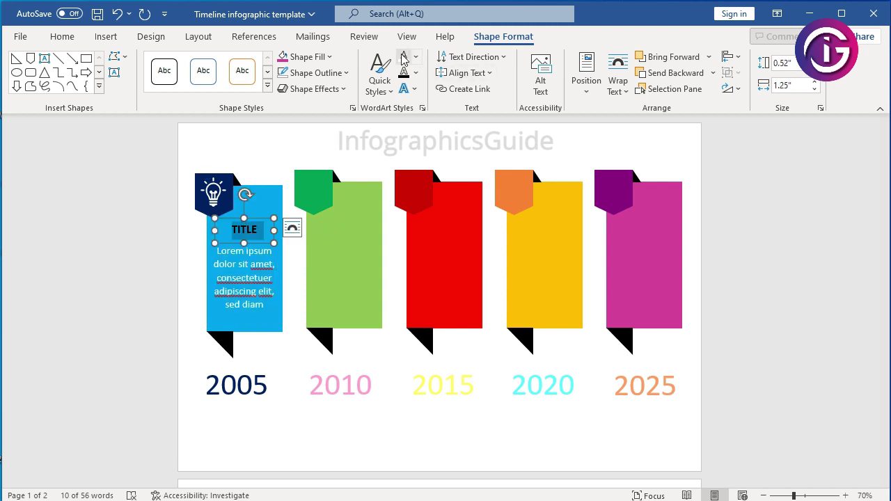
{"action": "left_click", "coordinate": [255, 277]}
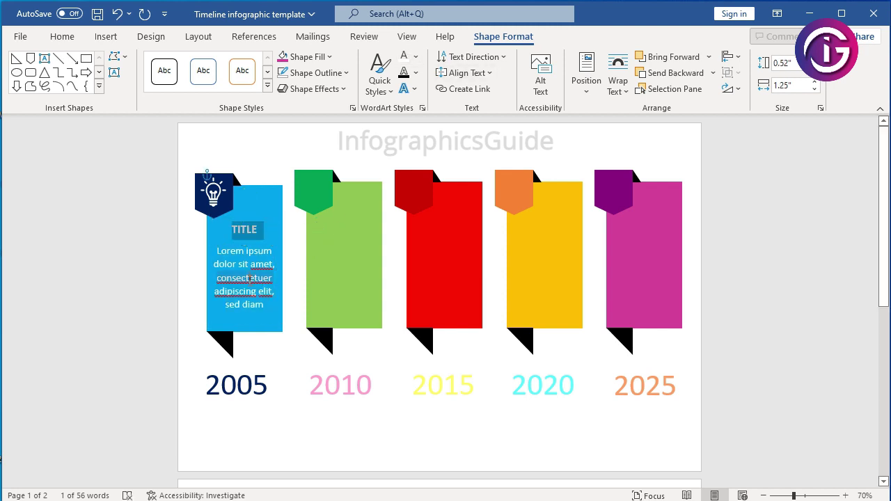
Step: Copy the first panel's title and description text boxes onto the green, red and yellow-orange panels, positioned as in the first panel
{"action": "left_click", "coordinate": [256, 241]}
{"action": "left_click", "coordinate": [257, 266], "text": "shift"}
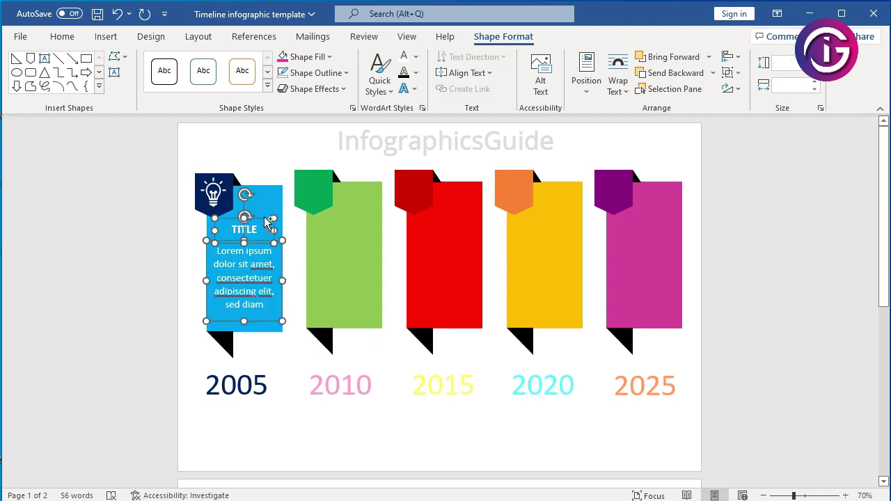
{"action": "left_click_drag", "start_coordinate": [268, 225], "coordinate": [461, 226]}
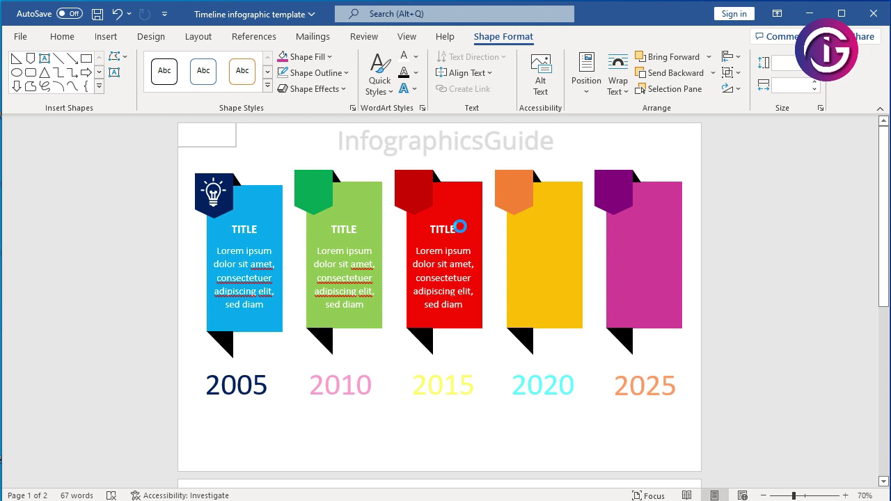
{"action": "left_click", "coordinate": [463, 228]}
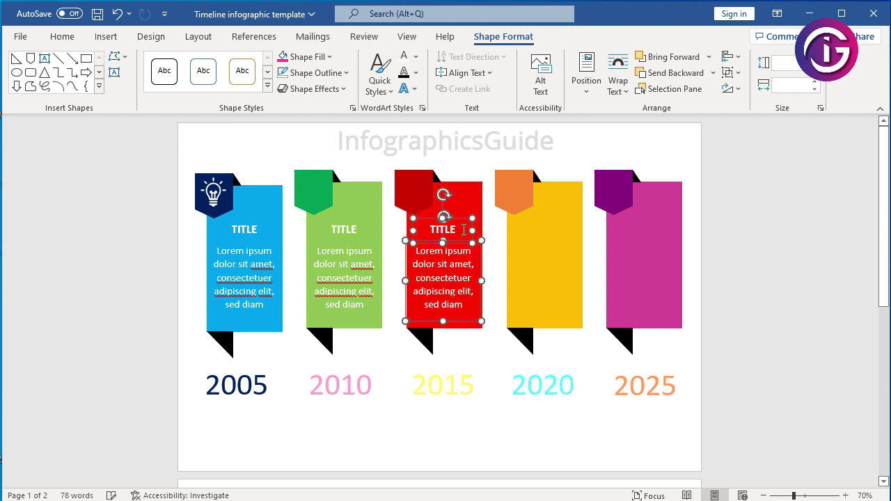
{"action": "key", "text": "ctrl+z"}
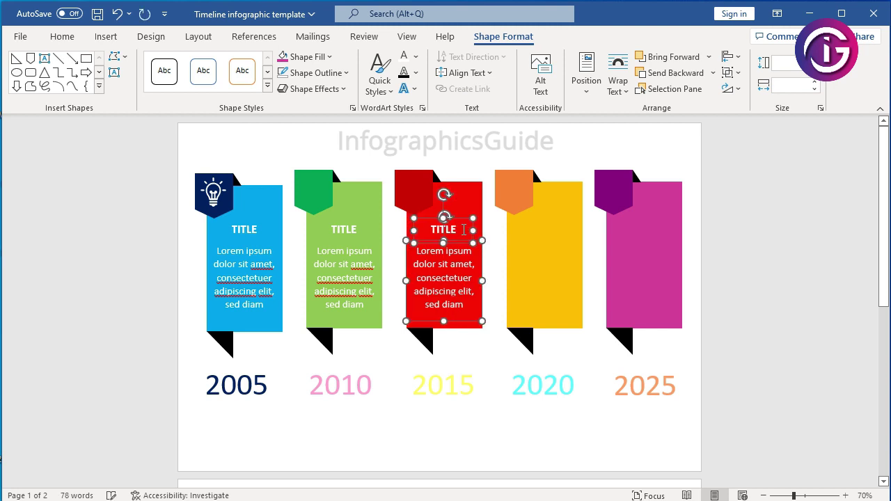
{"action": "left_click_drag", "start_coordinate": [463, 228], "coordinate": [562, 236]}
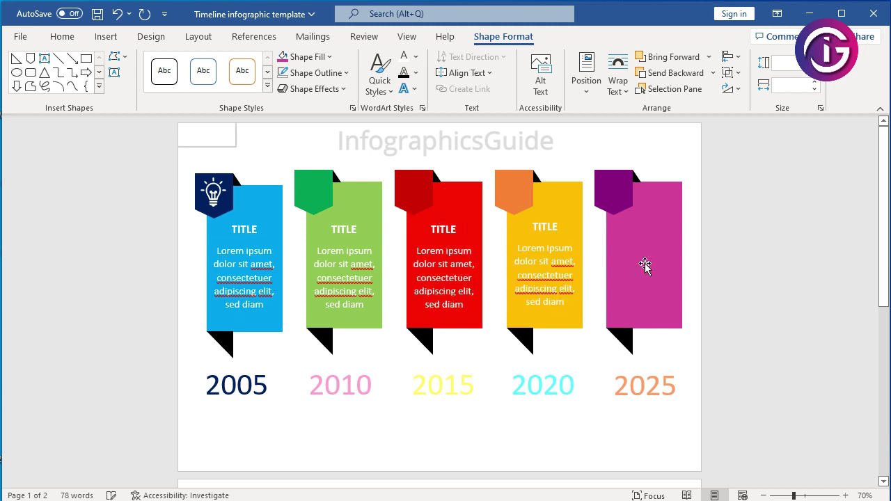
Step: Copy the title and description text boxes onto the magenta panel and nudge them horizontally into line with its body
{"action": "left_click_drag", "start_coordinate": [573, 218], "coordinate": [661, 227]}
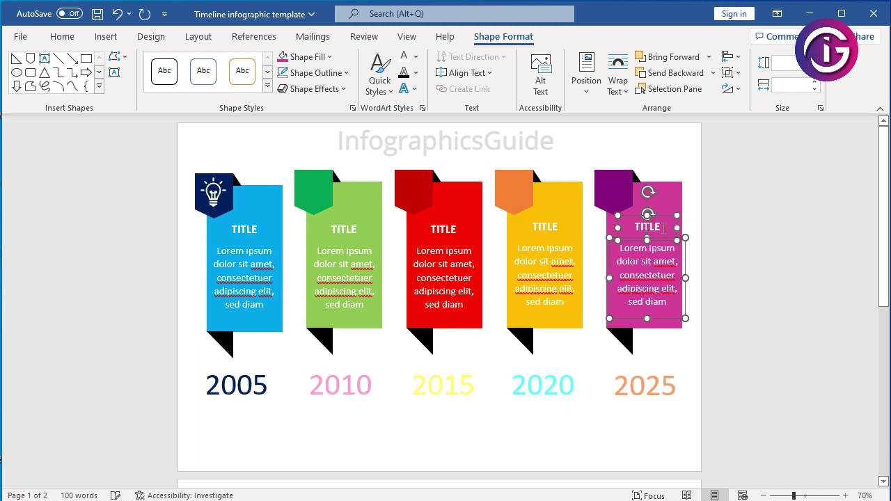
{"action": "key", "text": "ctrl+Left"}
{"action": "key", "text": "ctrl+Left"}
{"action": "key", "text": "ctrl+Left"}
{"action": "key", "text": "ctrl+Left"}
{"action": "key", "text": "ctrl+Left"}
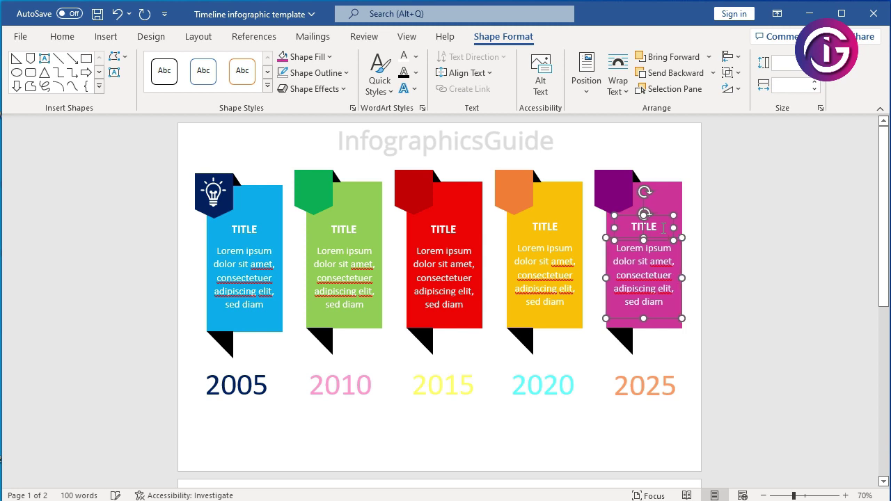
{"action": "key", "text": "ctrl+Right"}
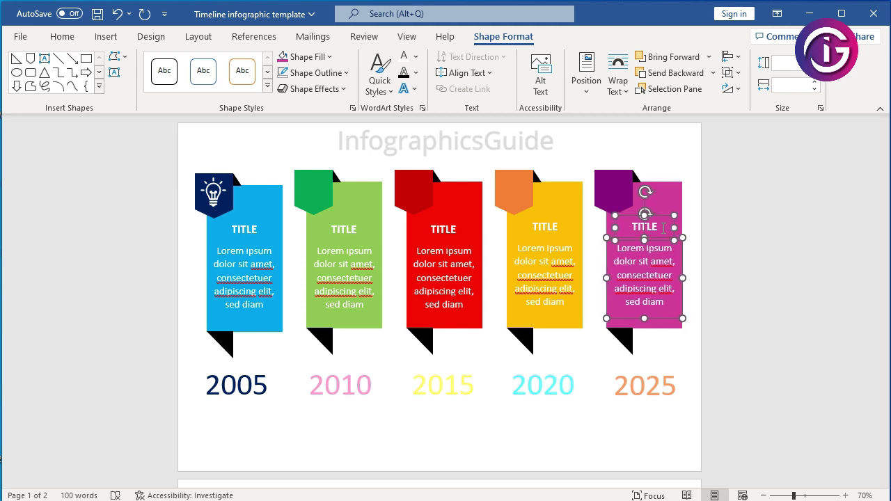
{"action": "left_click", "coordinate": [681, 346]}
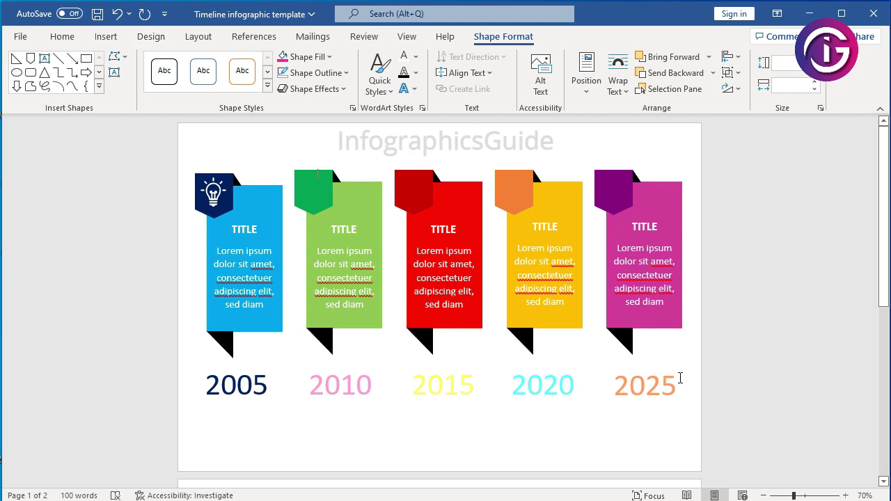
{"action": "double_click", "coordinate": [342, 388]}
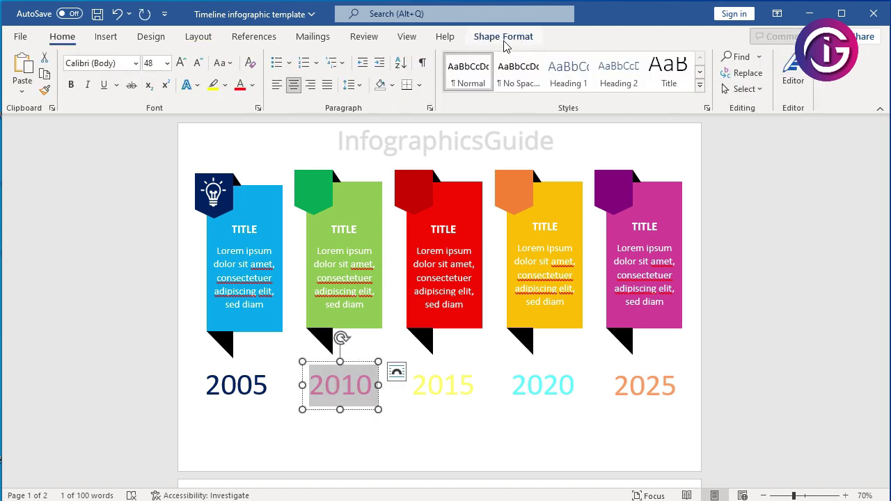
{"action": "left_click", "coordinate": [504, 38]}
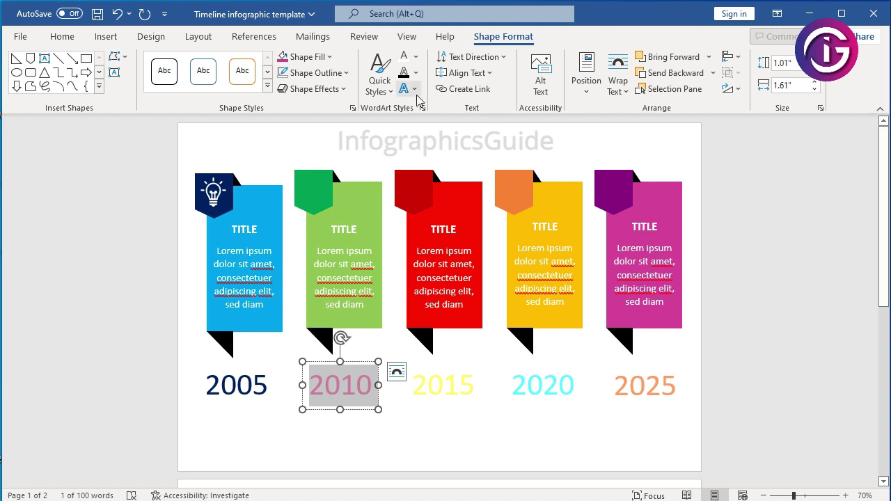
{"action": "left_click", "coordinate": [335, 58]}
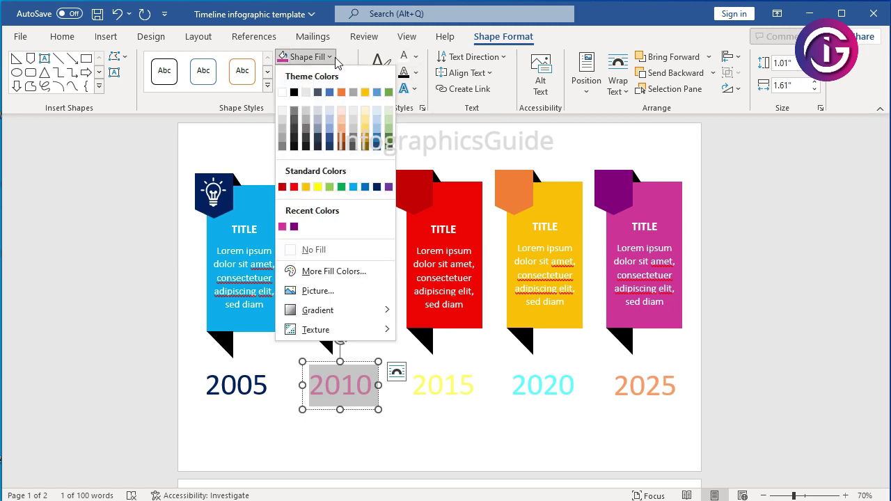
{"action": "left_click", "coordinate": [342, 187]}
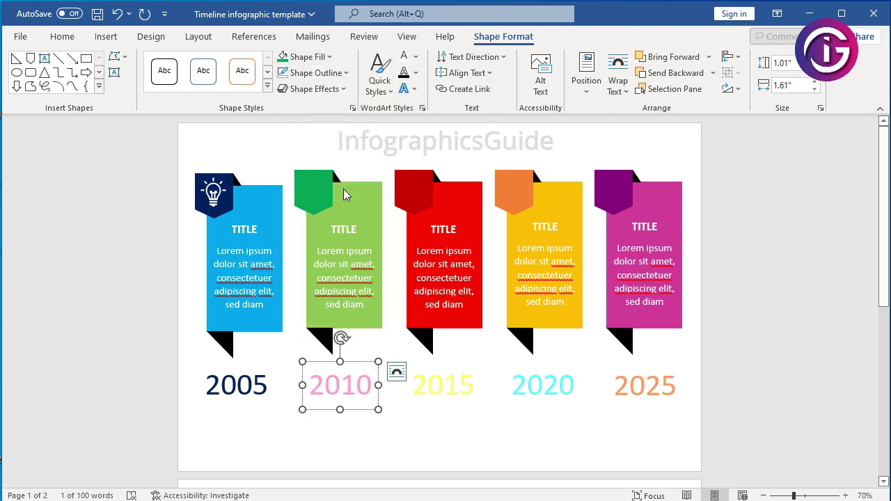
{"action": "left_click", "coordinate": [369, 186]}
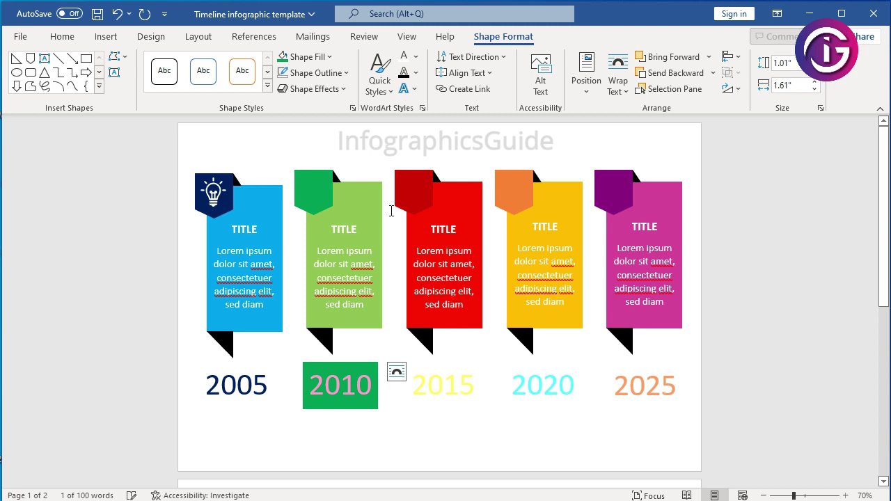
{"action": "key", "text": "ctrl+z"}
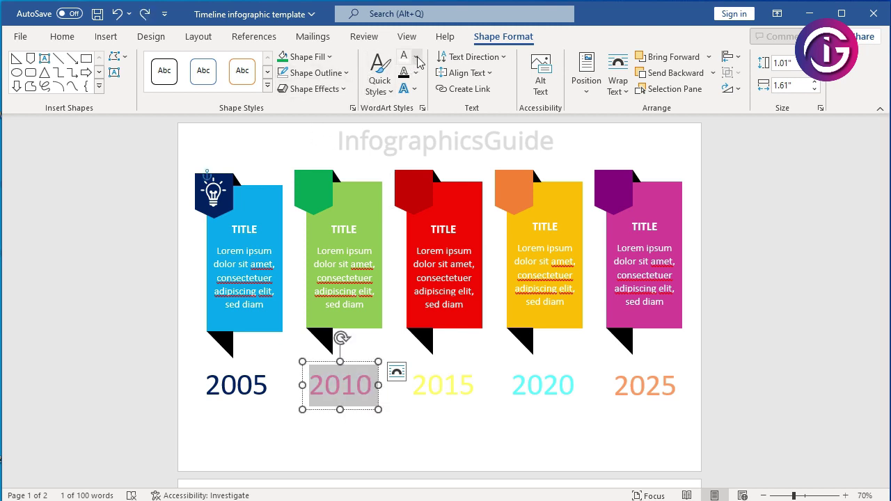
Step: Colour the 2010 label's text standard Green and the 2015 label's text Dark Red
{"action": "left_click", "coordinate": [417, 58]}
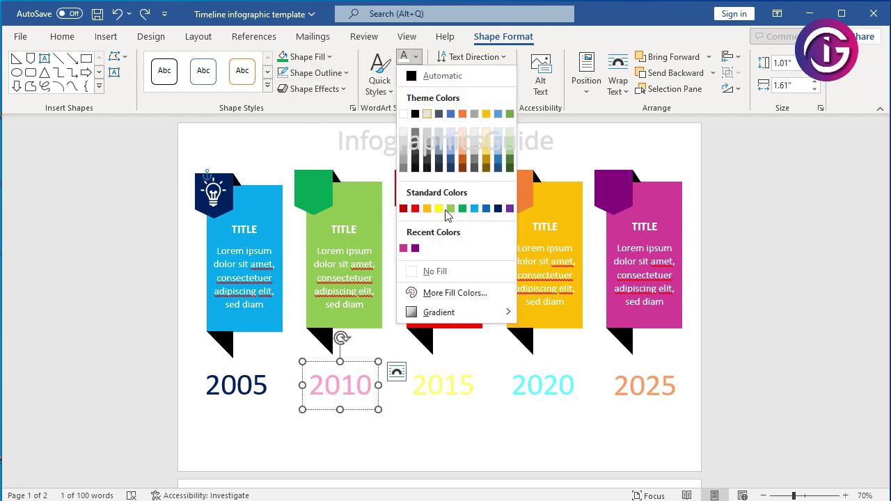
{"action": "left_click", "coordinate": [464, 209]}
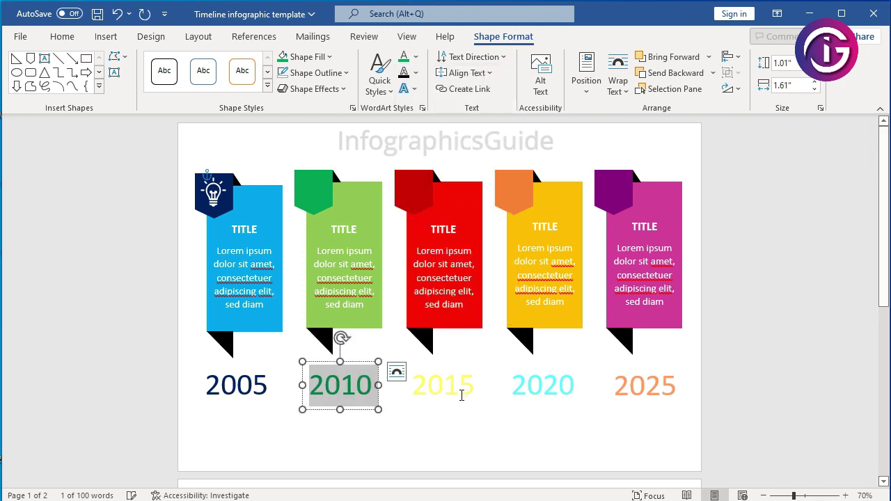
{"action": "left_click", "coordinate": [441, 385]}
{"action": "double_click", "coordinate": [442, 385]}
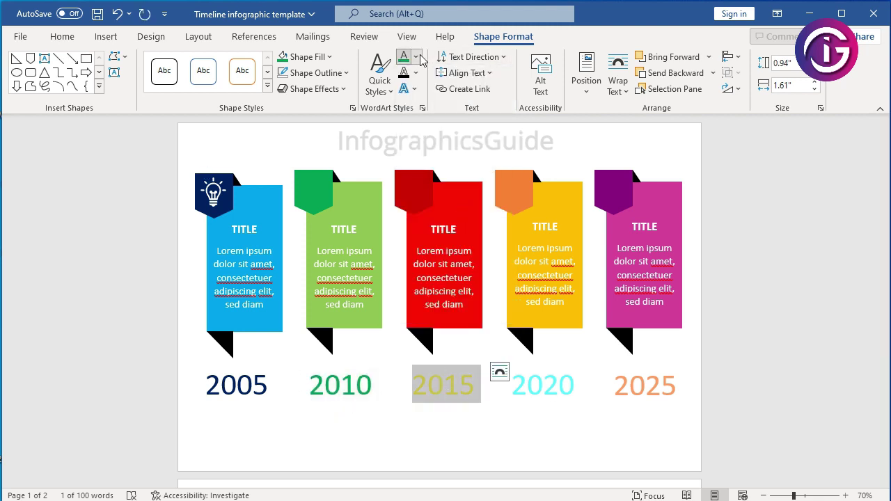
{"action": "left_click", "coordinate": [416, 56]}
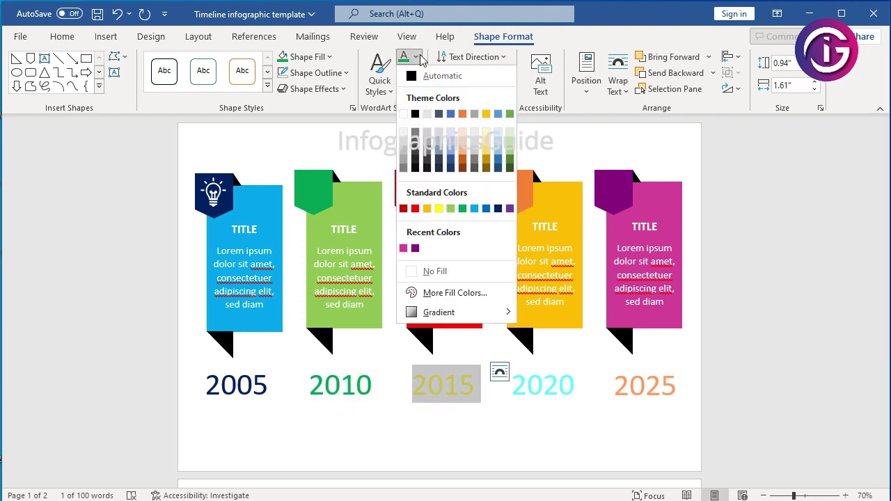
{"action": "left_click", "coordinate": [404, 209]}
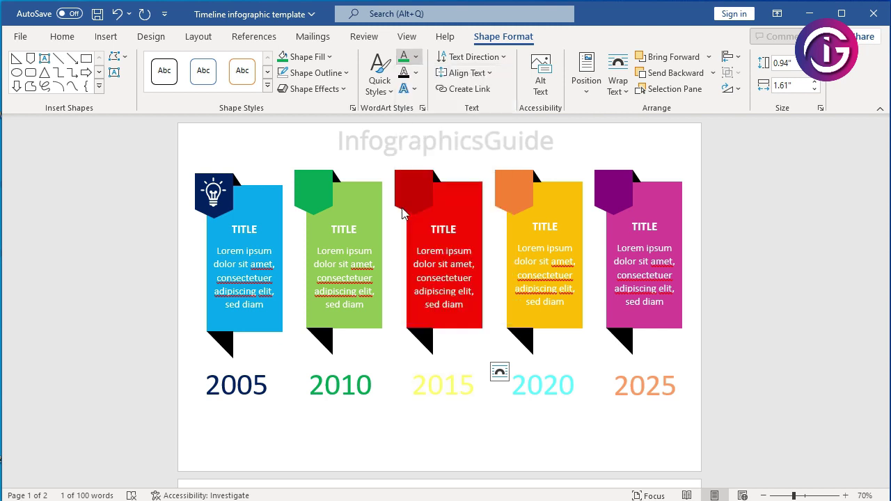
Step: Set the 2020 label's text colour to Orange, Accent 2
{"action": "left_click", "coordinate": [557, 392]}
{"action": "key", "text": "ctrl+a"}
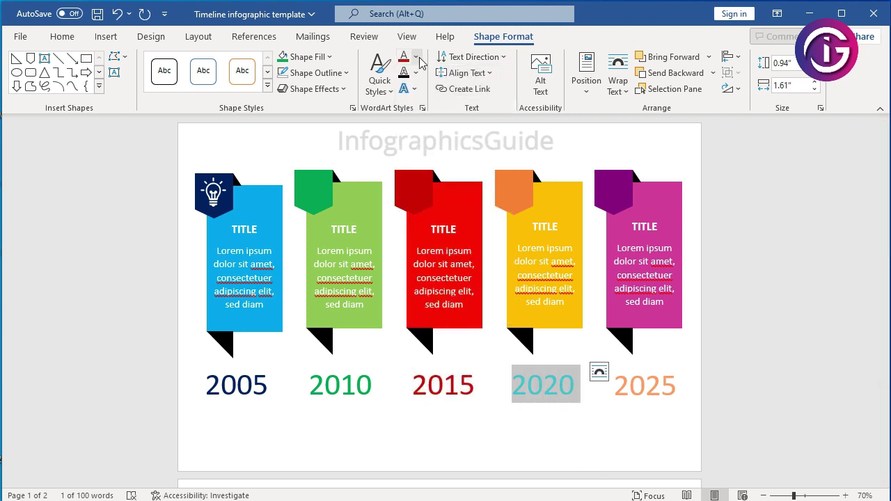
{"action": "left_click", "coordinate": [416, 56]}
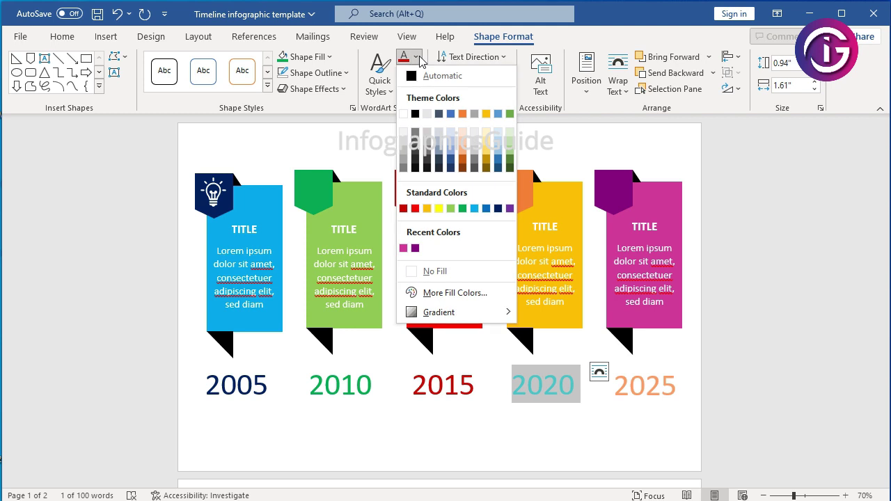
{"action": "left_click", "coordinate": [464, 114]}
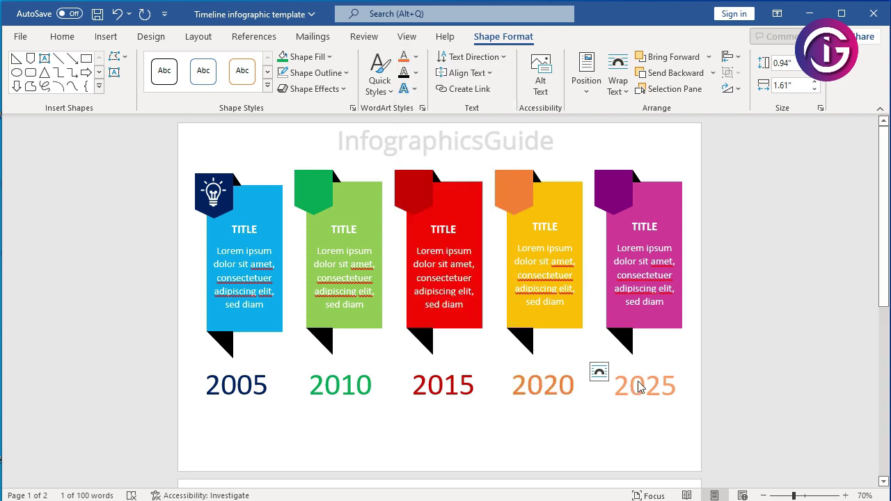
Step: Fill the 2025 label's text box with the recently used dark purple
{"action": "left_click", "coordinate": [661, 387]}
{"action": "key", "text": "ctrl+a"}
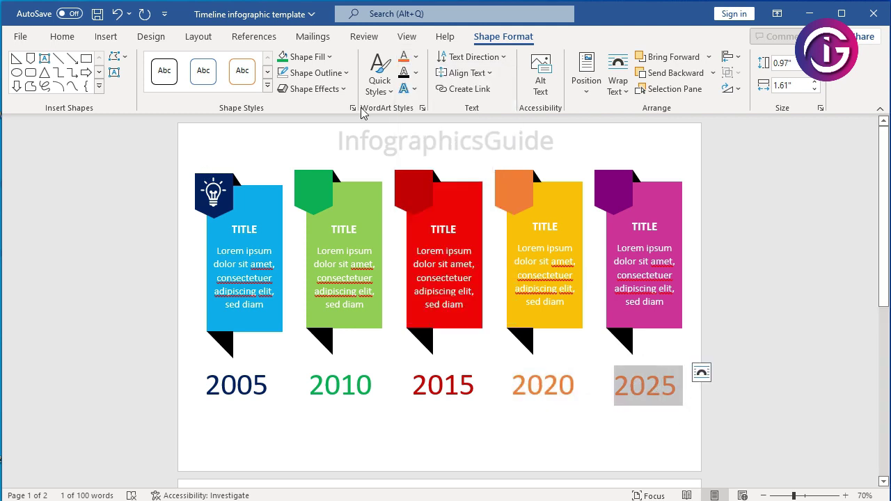
{"action": "left_click", "coordinate": [331, 57]}
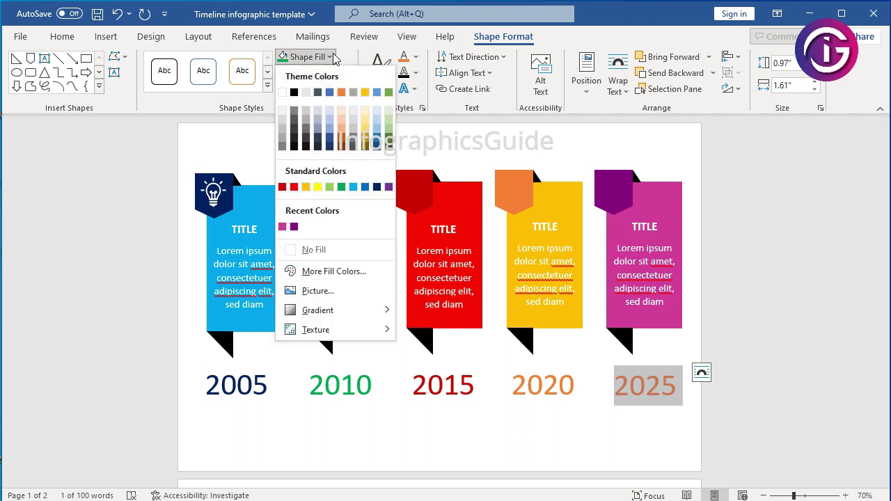
{"action": "left_click", "coordinate": [295, 227]}
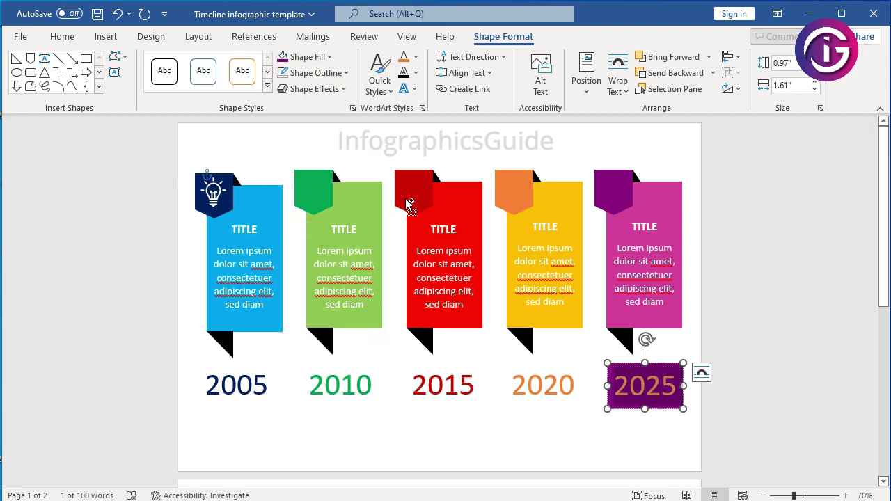
Step: Undo the fill of the 2025 label's text box and set the label's text colour to the recently used dark purple
{"action": "key", "text": "ctrl+z"}
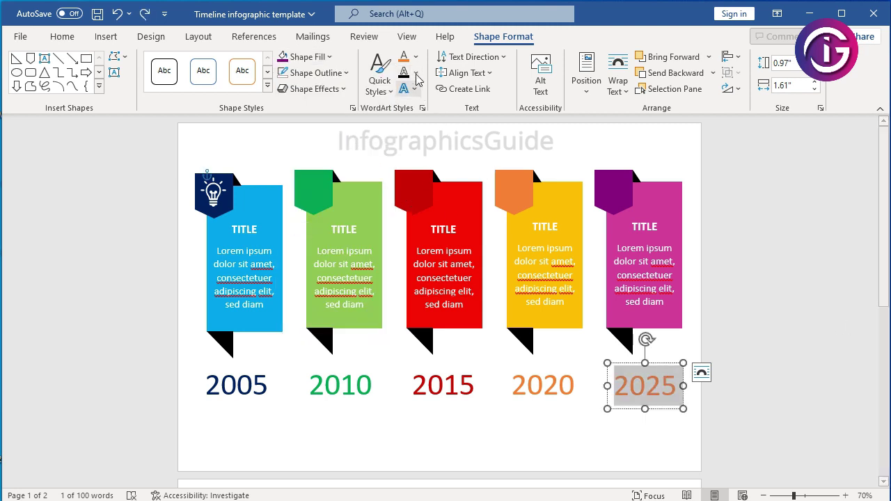
{"action": "left_click", "coordinate": [416, 57]}
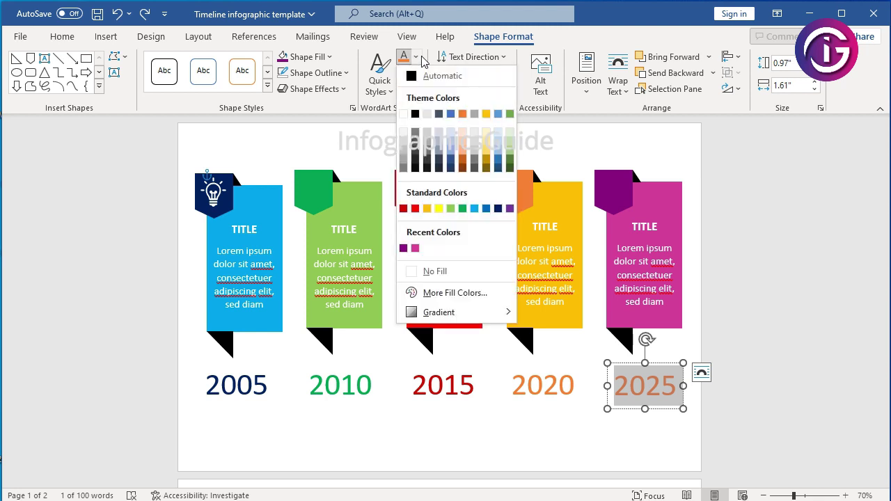
{"action": "left_click", "coordinate": [406, 249]}
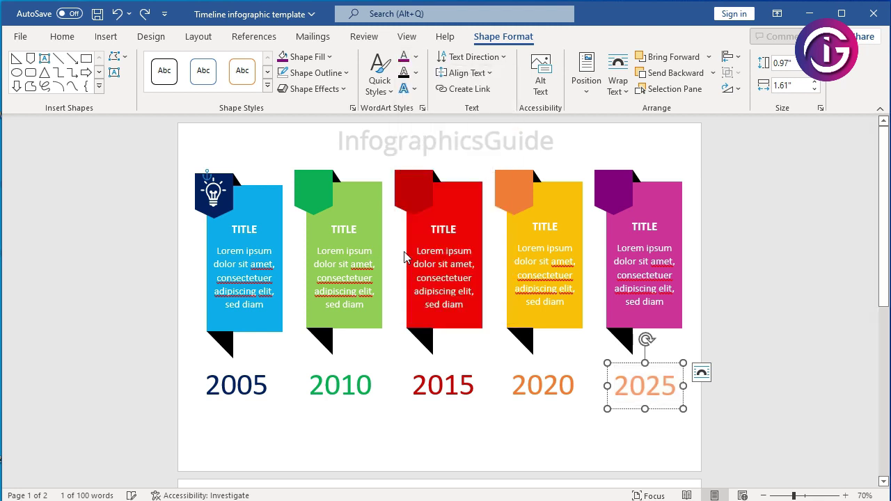
{"action": "key", "text": "ctrl+z"}
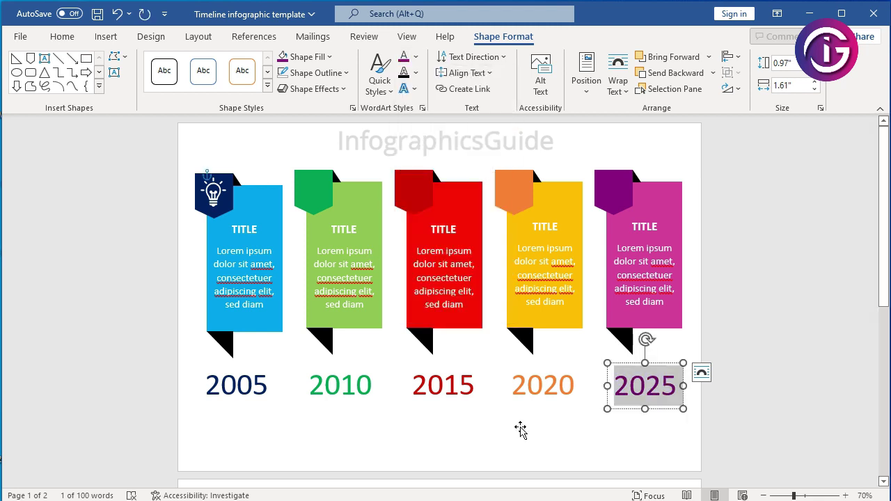
{"action": "left_click", "coordinate": [724, 410]}
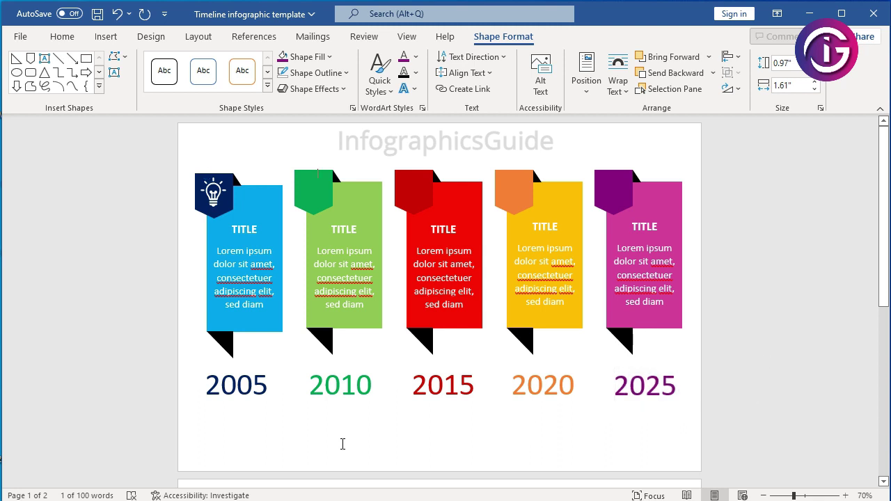
{"action": "left_click", "coordinate": [380, 431]}
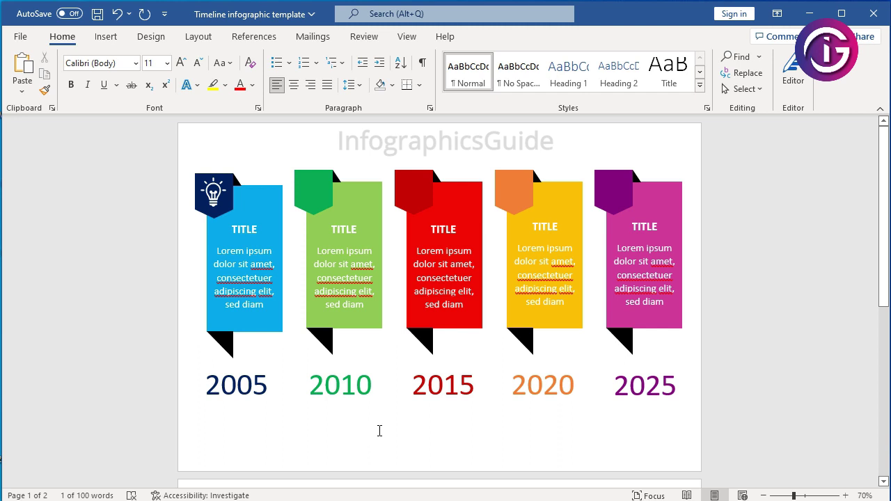
Step: Copy the target, globe, gears and bar chart icons from the icon row on page two and paste them
{"action": "scroll", "coordinate": [547, 421], "scroll_direction": "down", "scroll_amount": 1}
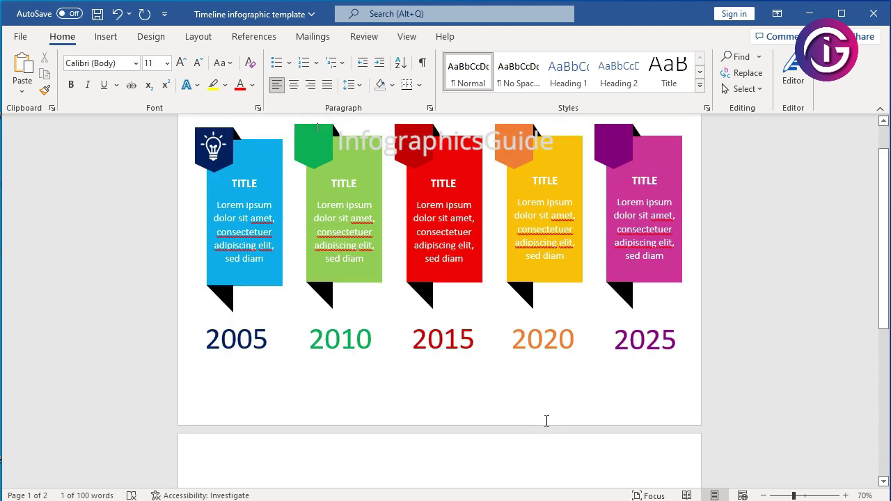
{"action": "scroll", "coordinate": [547, 421], "scroll_direction": "down", "scroll_amount": 2}
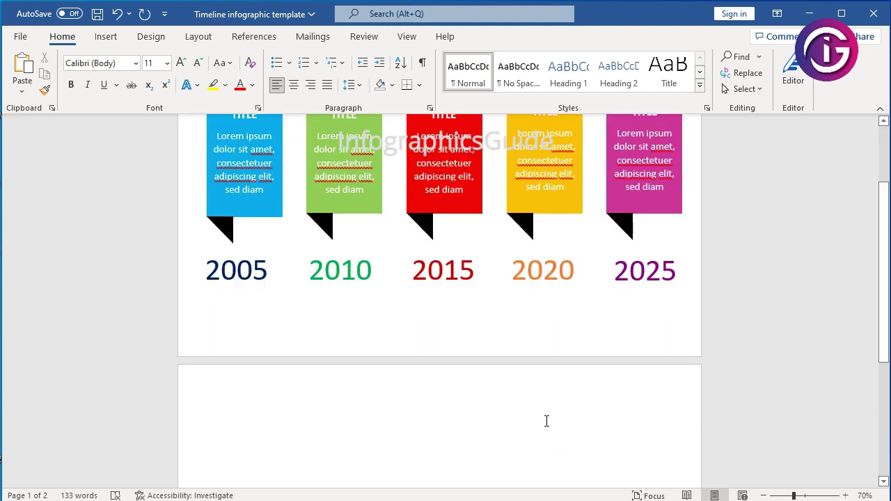
{"action": "scroll", "coordinate": [547, 420], "scroll_direction": "down", "scroll_amount": 2}
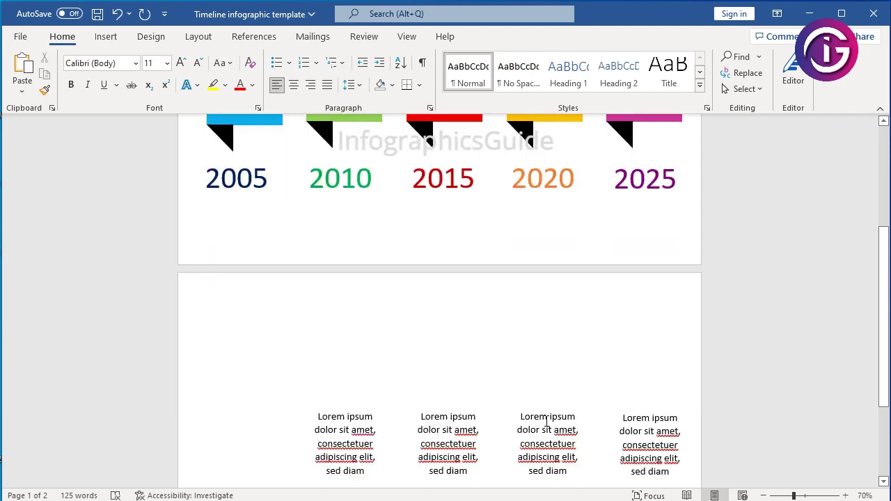
{"action": "scroll", "coordinate": [547, 421], "scroll_direction": "down", "scroll_amount": 3}
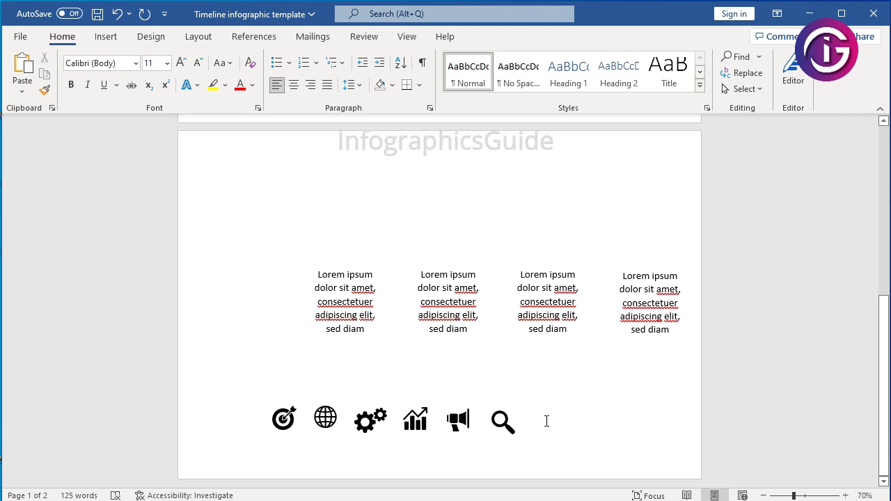
{"action": "left_click", "coordinate": [282, 423]}
{"action": "left_click", "coordinate": [284, 420]}
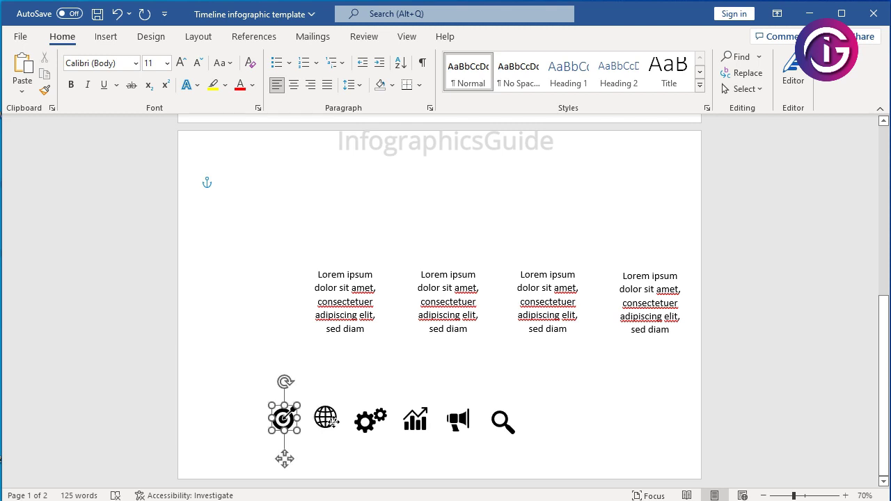
{"action": "left_click_drag", "start_coordinate": [334, 419], "coordinate": [369, 425]}
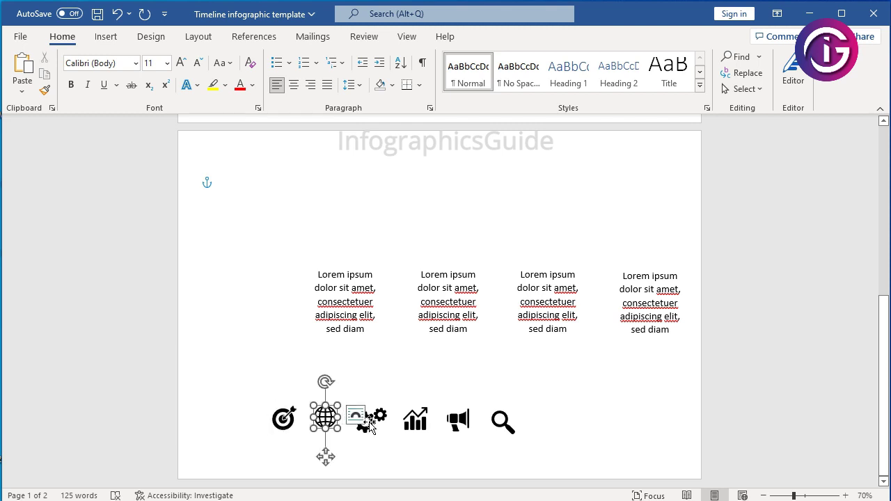
{"action": "left_click", "coordinate": [369, 423], "text": "shift"}
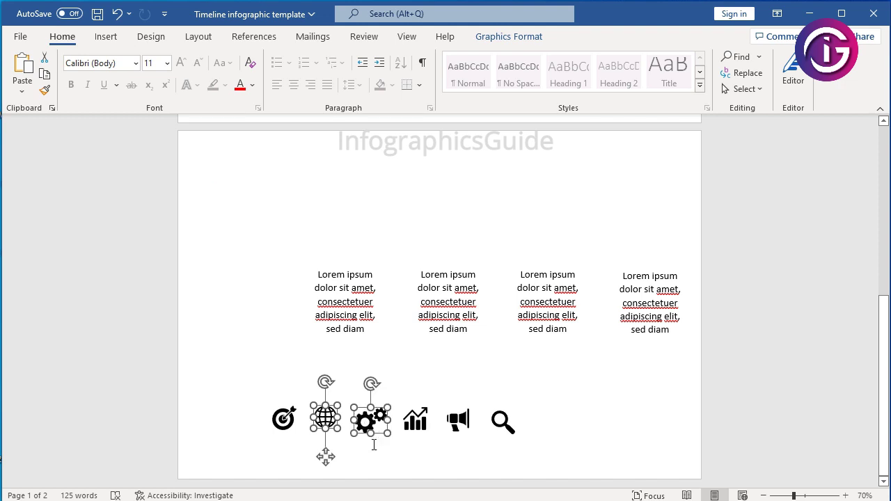
{"action": "left_click", "coordinate": [282, 421], "text": "shift"}
{"action": "left_click", "coordinate": [417, 422], "text": "shift"}
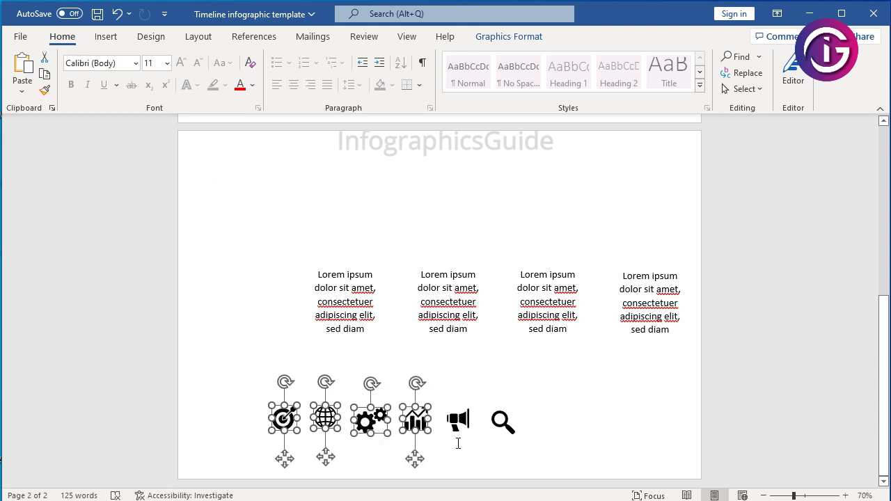
{"action": "scroll", "coordinate": [565, 293], "scroll_direction": "up", "scroll_amount": 5}
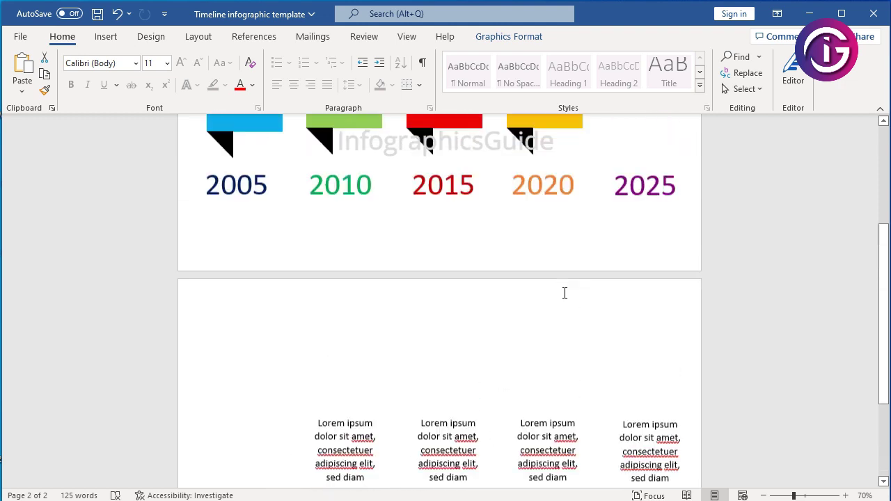
{"action": "scroll", "coordinate": [565, 293], "scroll_direction": "up", "scroll_amount": 2}
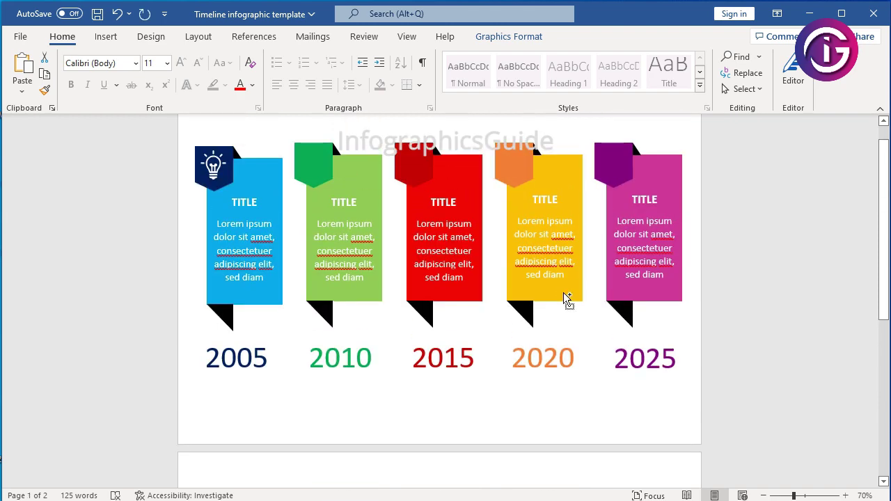
{"action": "key", "text": "ctrl+v"}
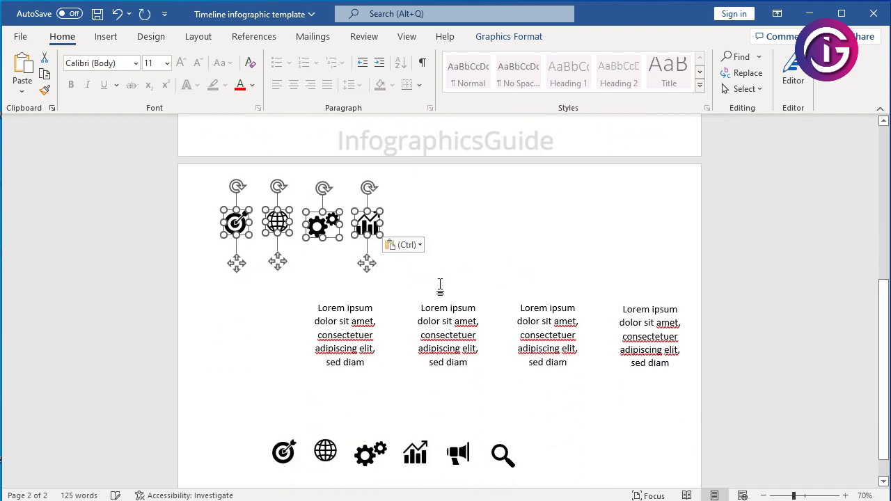
Step: Move the four pasted icons together up to page one, into the blank area below the year labels
{"action": "scroll", "coordinate": [439, 282], "scroll_direction": "up", "scroll_amount": 3}
{"action": "left_click_drag", "start_coordinate": [288, 358], "coordinate": [404, 251]}
{"action": "scroll", "coordinate": [557, 364], "scroll_direction": "up", "scroll_amount": 5}
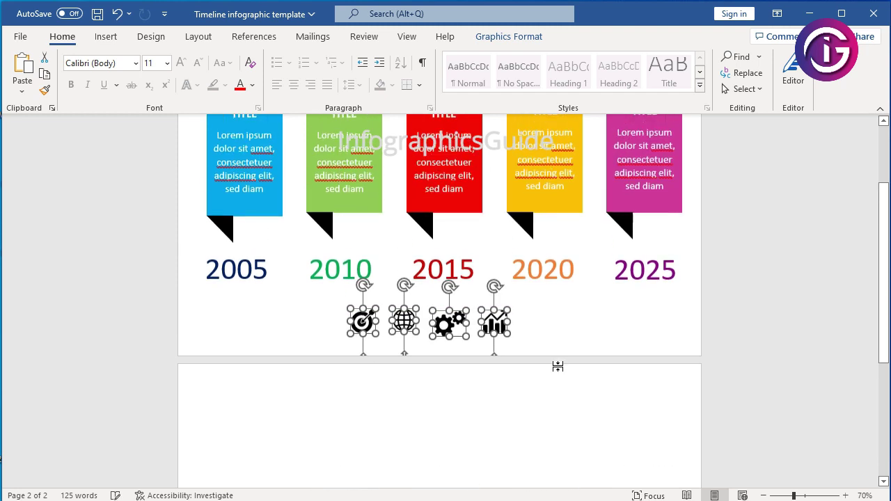
{"action": "left_click", "coordinate": [578, 427]}
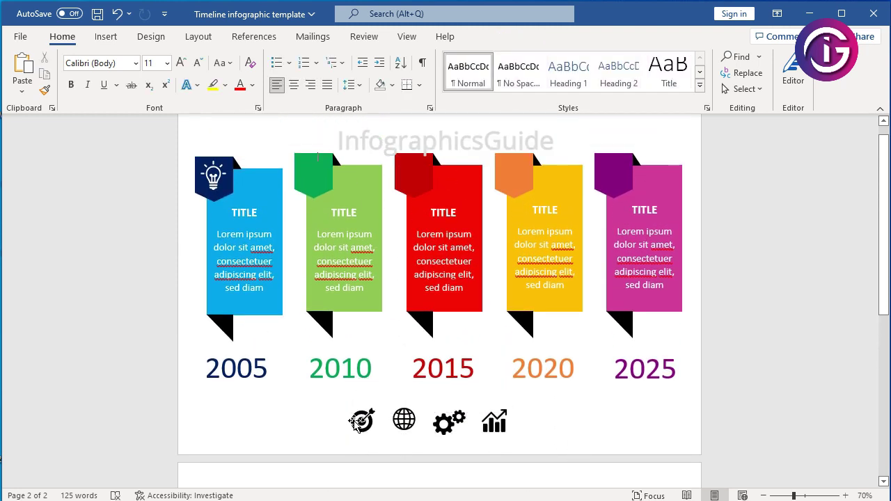
Step: Place the target icon on the green tag of the 2010 panel and show its graphic formatting options
{"action": "left_click", "coordinate": [361, 424]}
{"action": "left_click_drag", "start_coordinate": [361, 423], "coordinate": [315, 215]}
{"action": "left_click", "coordinate": [509, 41]}
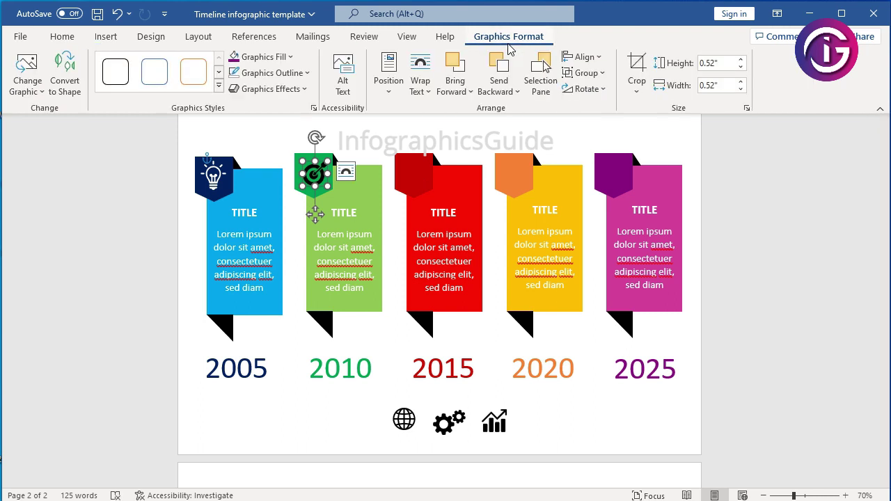